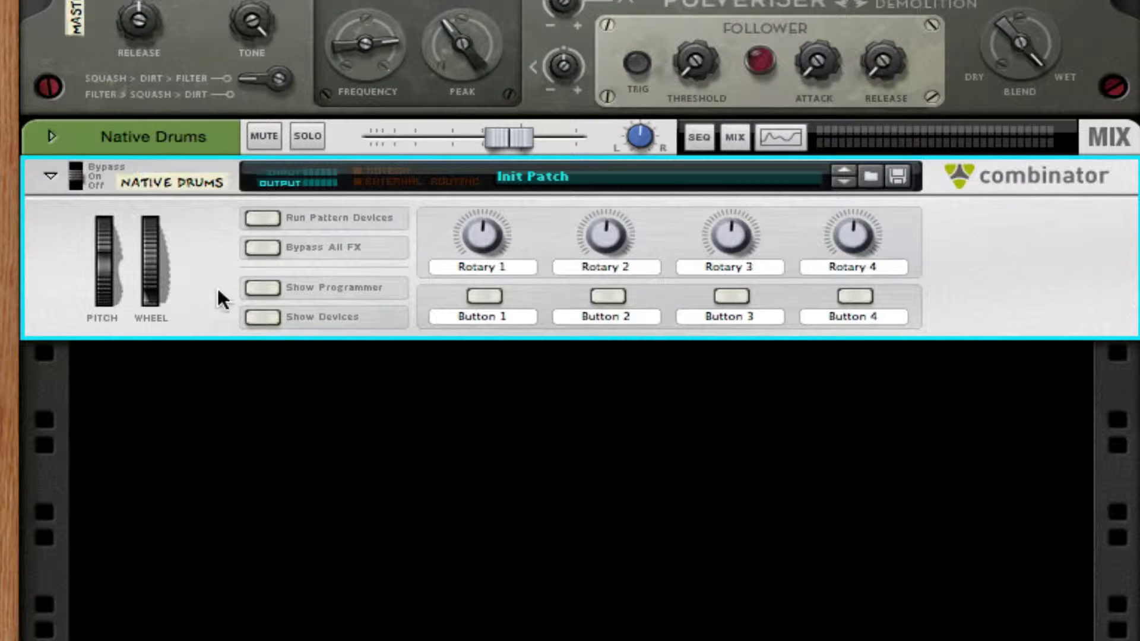
Show the devices inside the Native Drums Combinator and examine its Redrum, Alligator, Pulveriser and RV7000 setup
{"action": "left_click", "coordinate": [256, 309]}
{"action": "scroll", "coordinate": [255, 308], "scroll_direction": "down", "scroll_amount": 5}
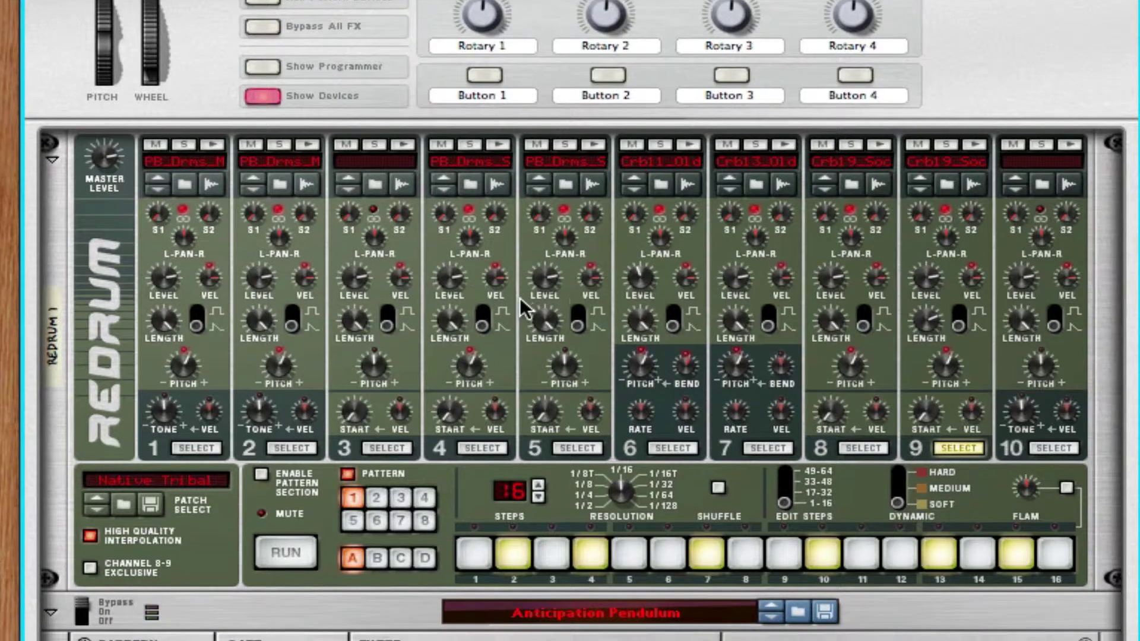
{"action": "scroll", "coordinate": [875, 267], "scroll_direction": "down", "scroll_amount": 2}
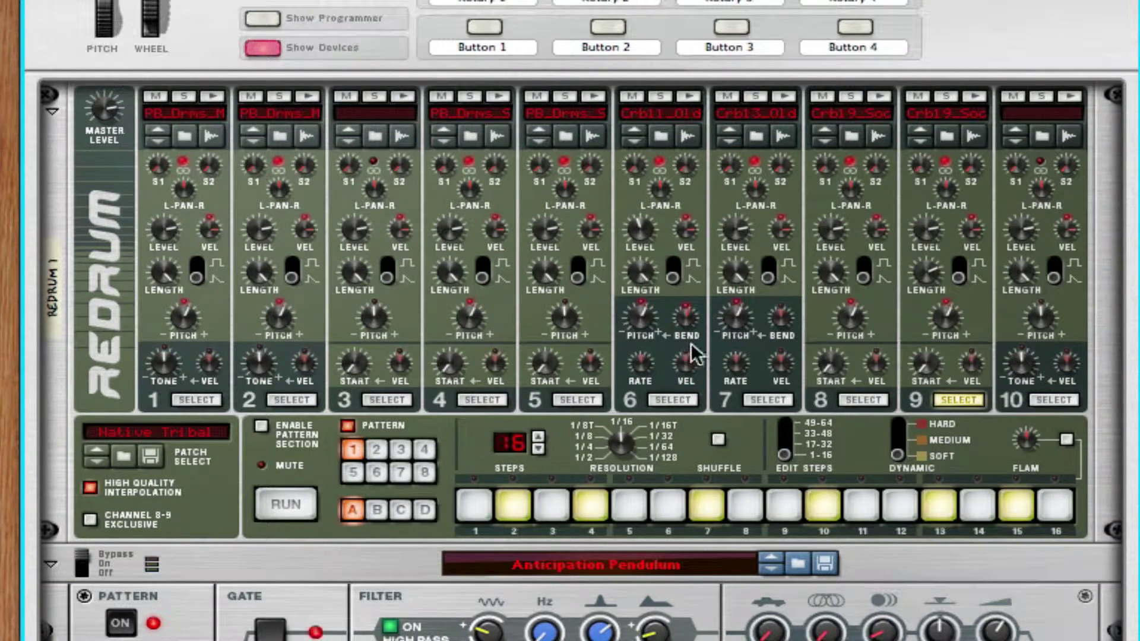
{"action": "scroll", "coordinate": [722, 329], "scroll_direction": "down", "scroll_amount": 1}
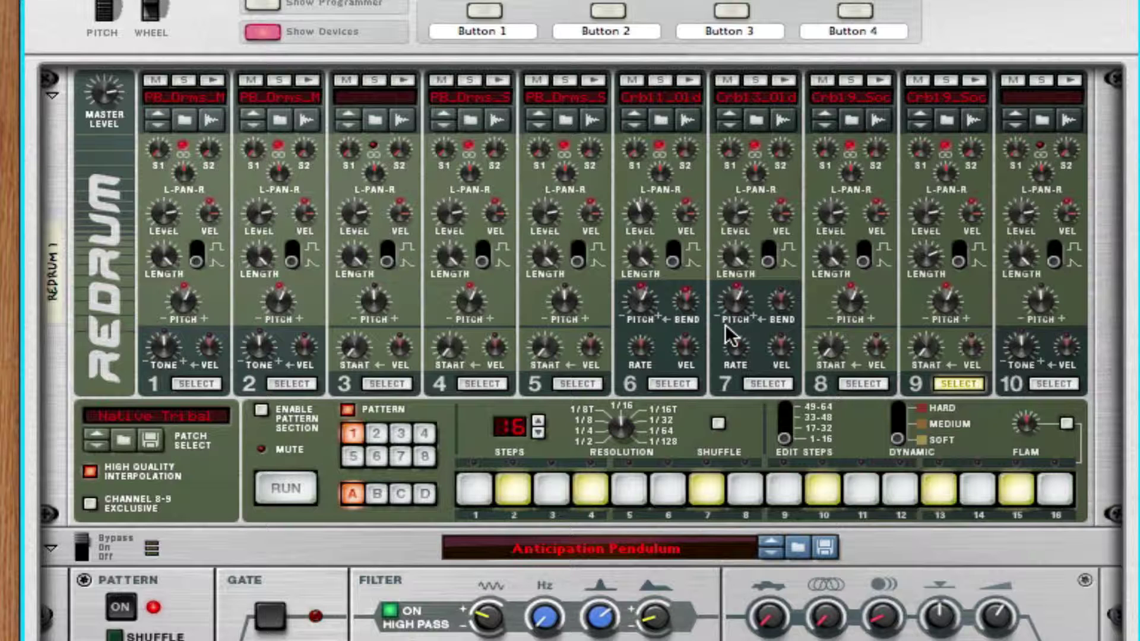
{"action": "scroll", "coordinate": [599, 362], "scroll_direction": "down", "scroll_amount": 4}
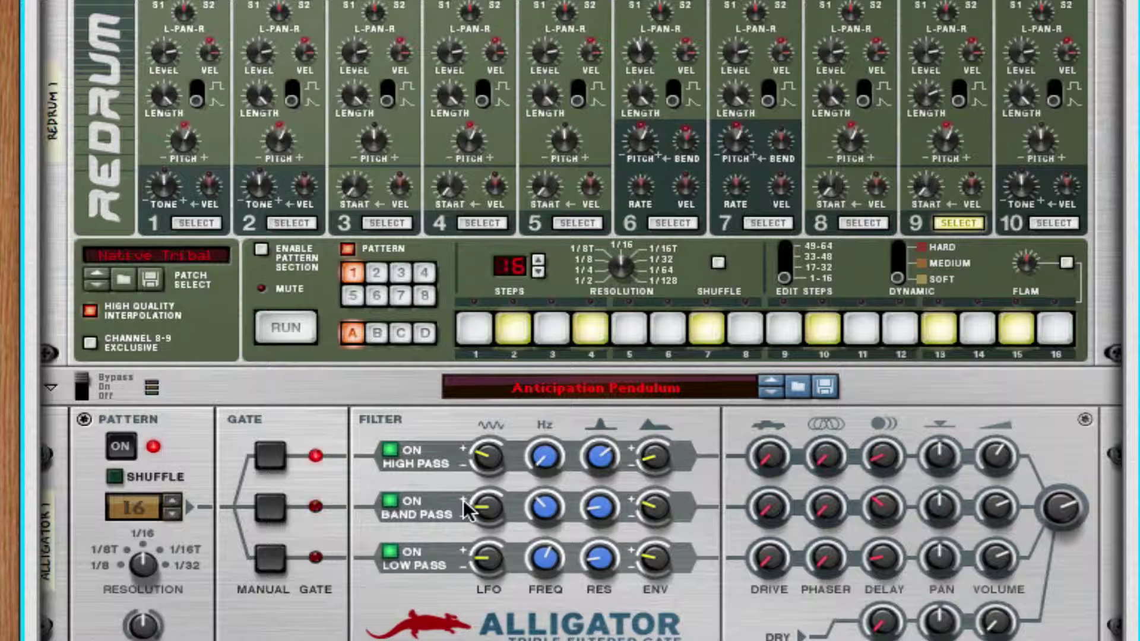
{"action": "scroll", "coordinate": [953, 461], "scroll_direction": "down", "scroll_amount": 1}
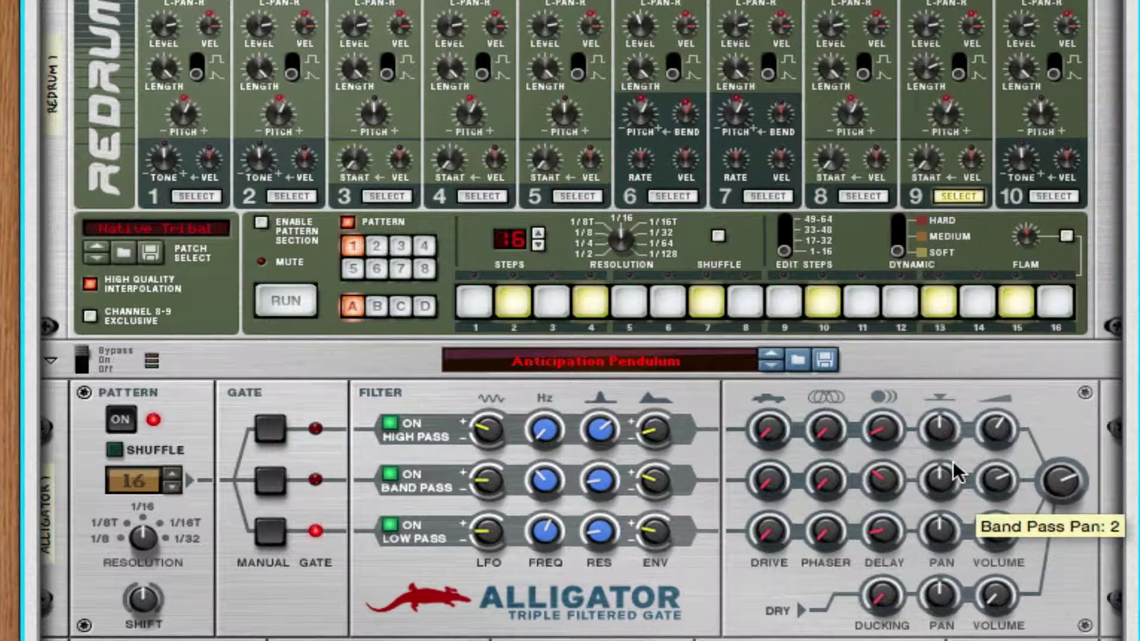
{"action": "scroll", "coordinate": [713, 459], "scroll_direction": "down", "scroll_amount": 10}
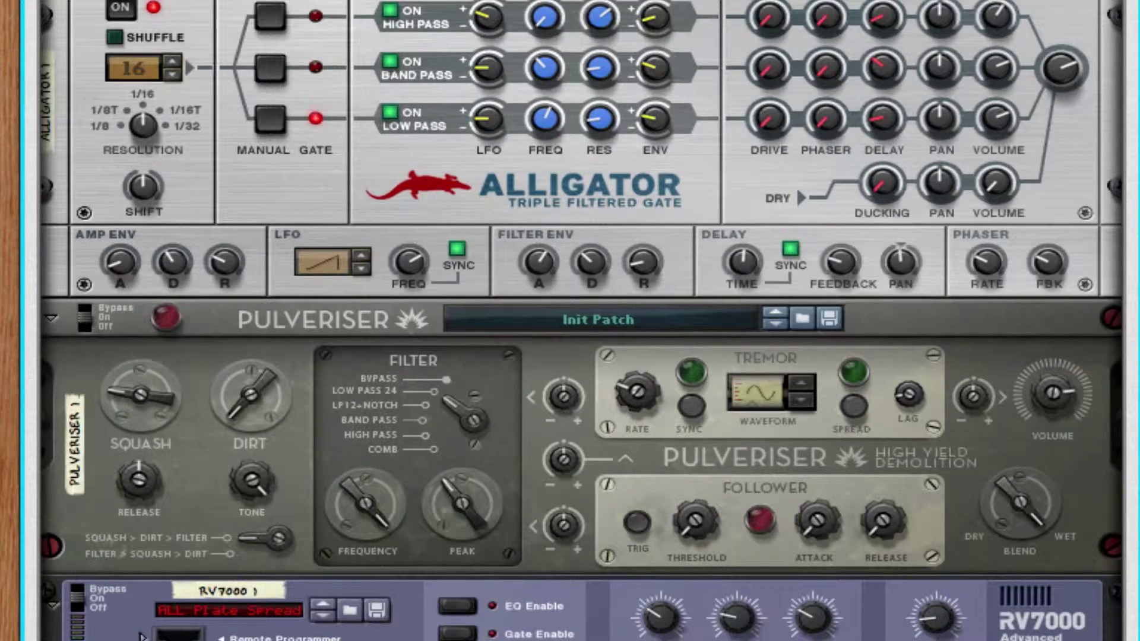
{"action": "scroll", "coordinate": [618, 169], "scroll_direction": "up", "scroll_amount": 15}
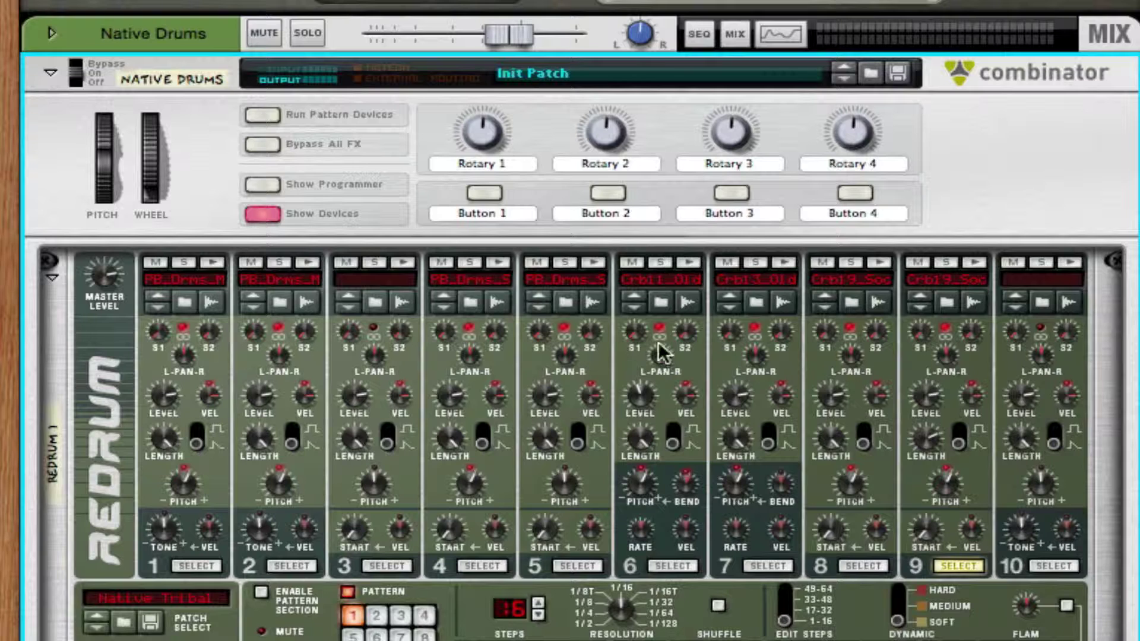
{"action": "scroll", "coordinate": [539, 462], "scroll_direction": "down", "scroll_amount": 1}
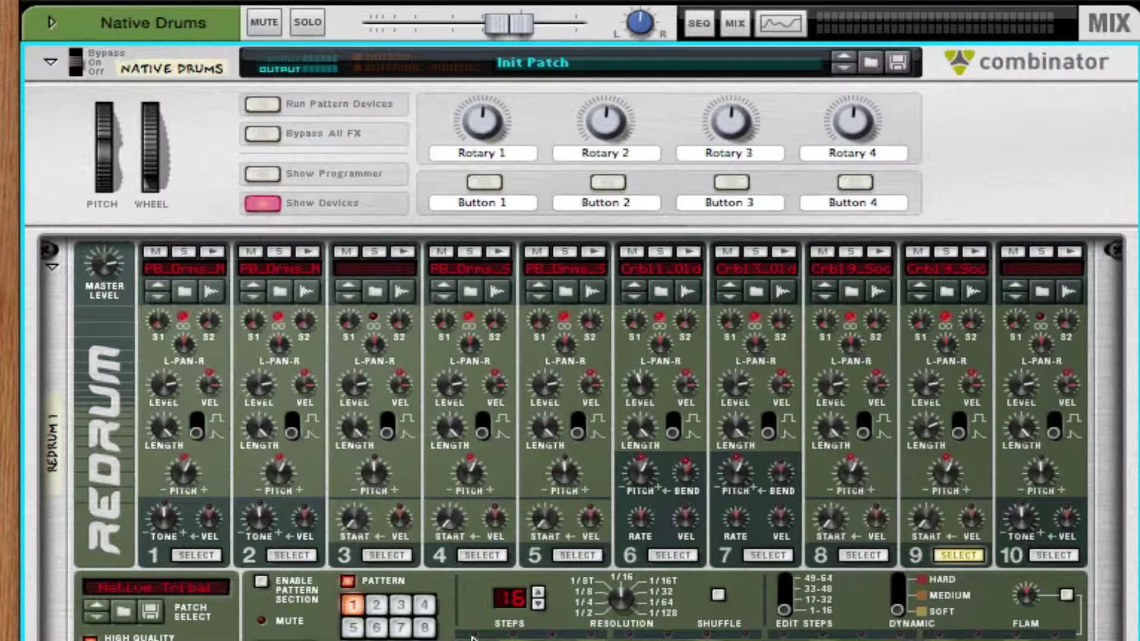
Play the Native Drums pattern with the Alligator switched on and examine the effects chain below the Redrum
{"action": "key", "text": "space"}
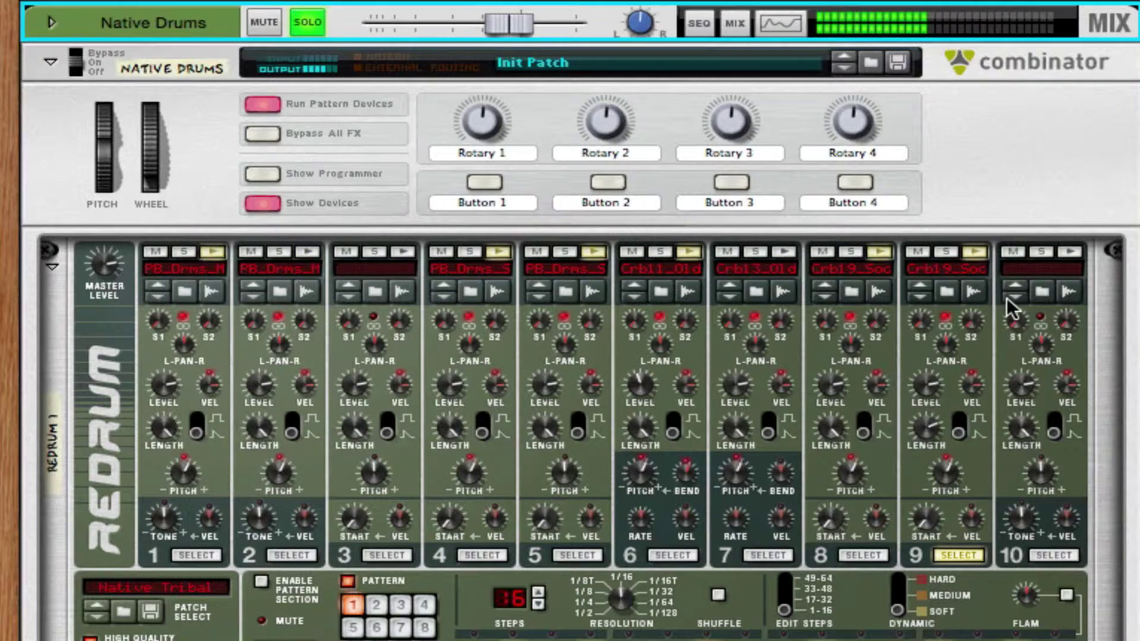
{"action": "scroll", "coordinate": [1126, 203], "scroll_direction": "down", "scroll_amount": 4}
{"action": "scroll", "coordinate": [1124, 202], "scroll_direction": "down", "scroll_amount": 10}
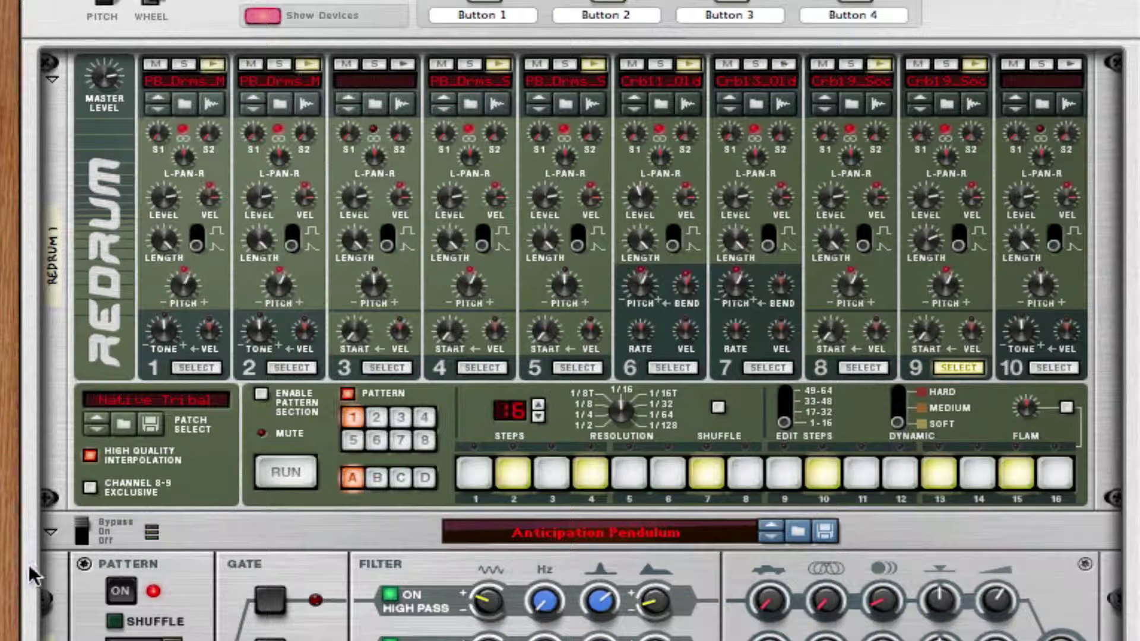
{"action": "left_click", "coordinate": [83, 534]}
{"action": "left_click", "coordinate": [83, 536]}
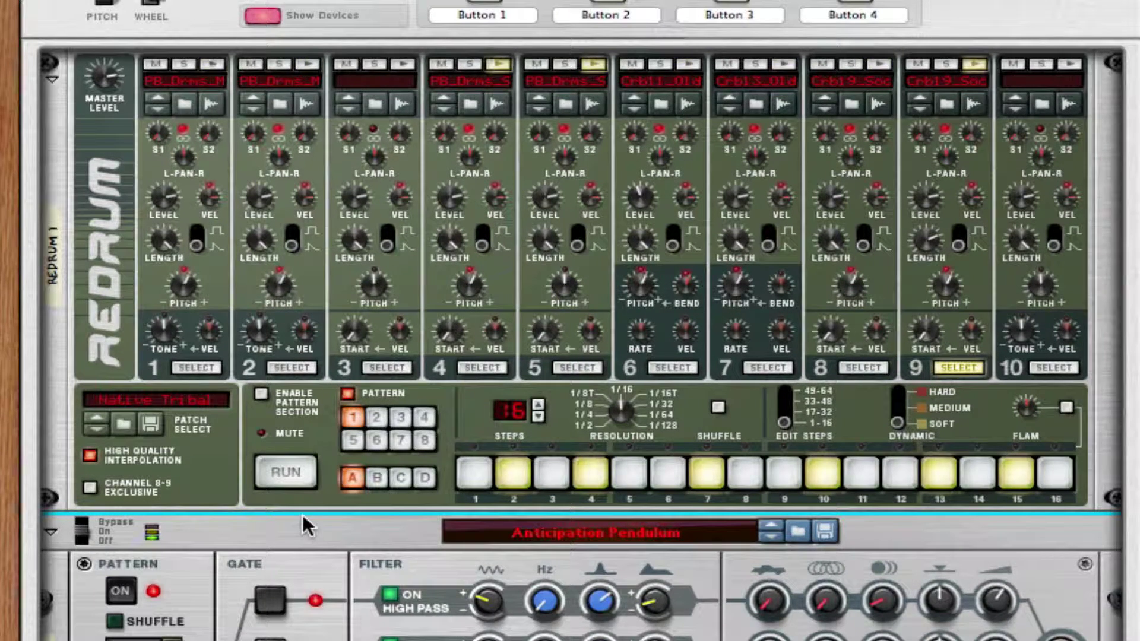
{"action": "scroll", "coordinate": [195, 516], "scroll_direction": "down", "scroll_amount": 10}
{"action": "scroll", "coordinate": [193, 514], "scroll_direction": "down", "scroll_amount": 20}
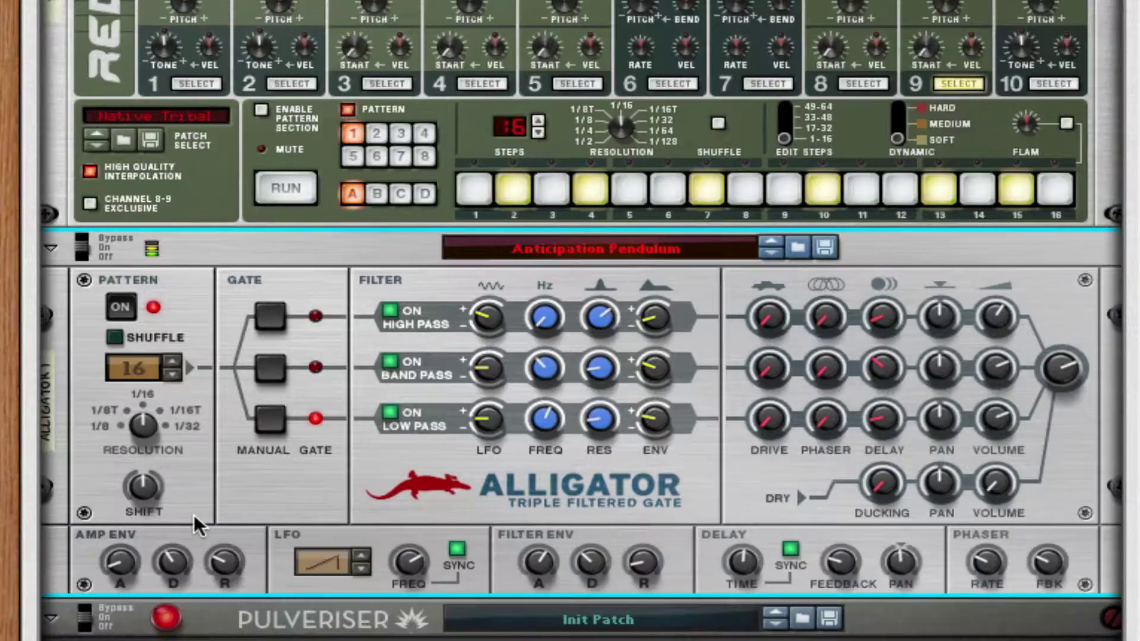
{"action": "scroll", "coordinate": [292, 481], "scroll_direction": "down", "scroll_amount": 20}
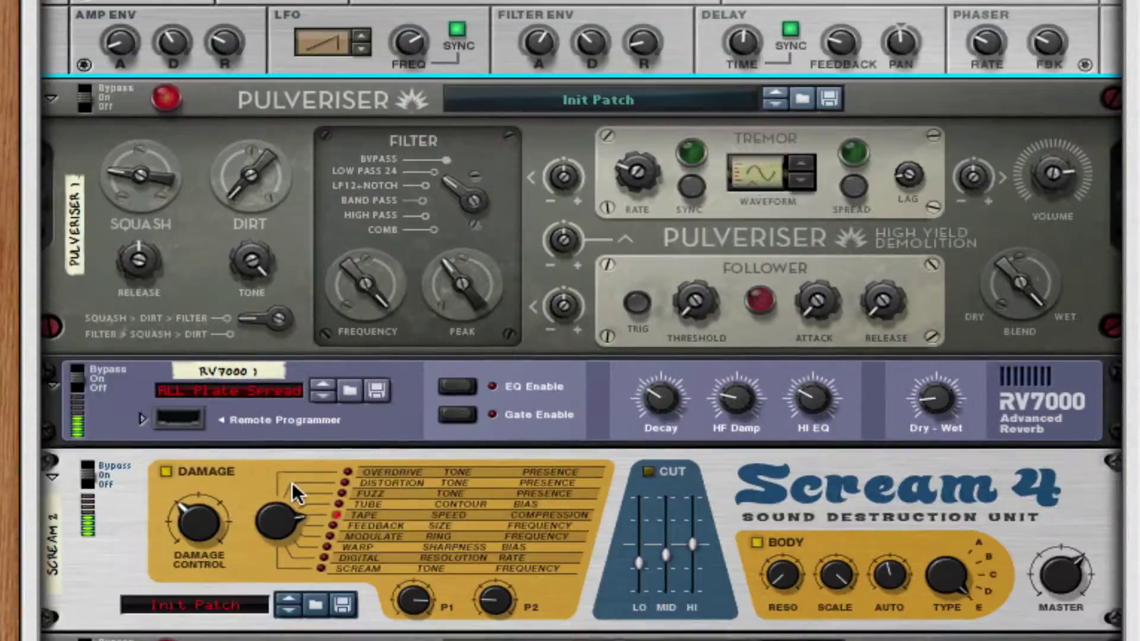
{"action": "scroll", "coordinate": [292, 482], "scroll_direction": "up", "scroll_amount": 20}
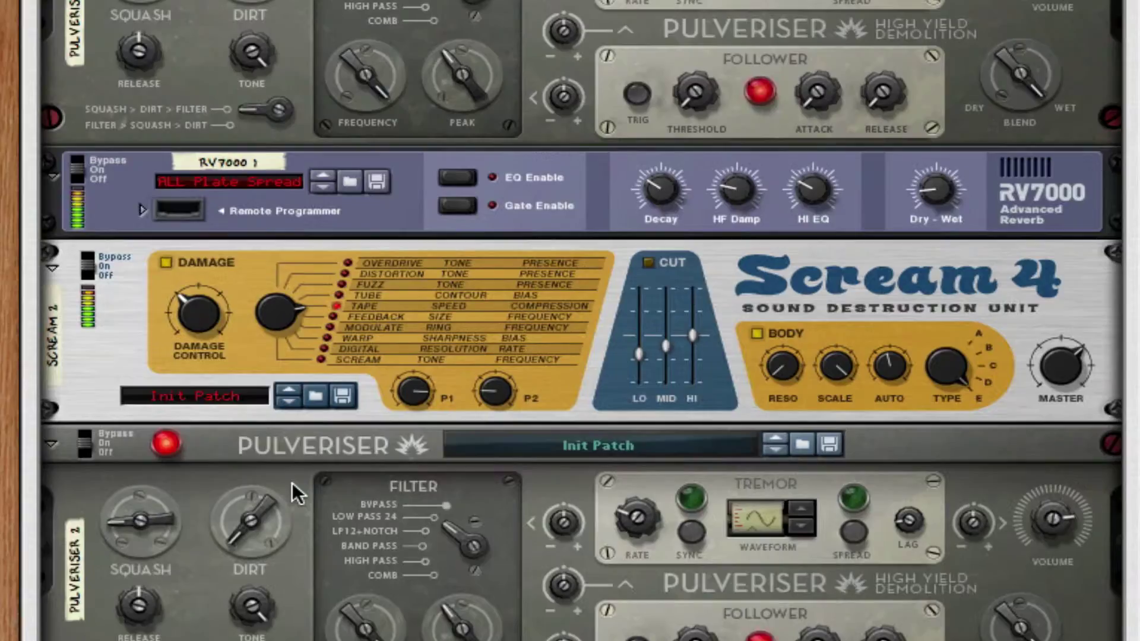
{"action": "scroll", "coordinate": [292, 482], "scroll_direction": "up", "scroll_amount": 6}
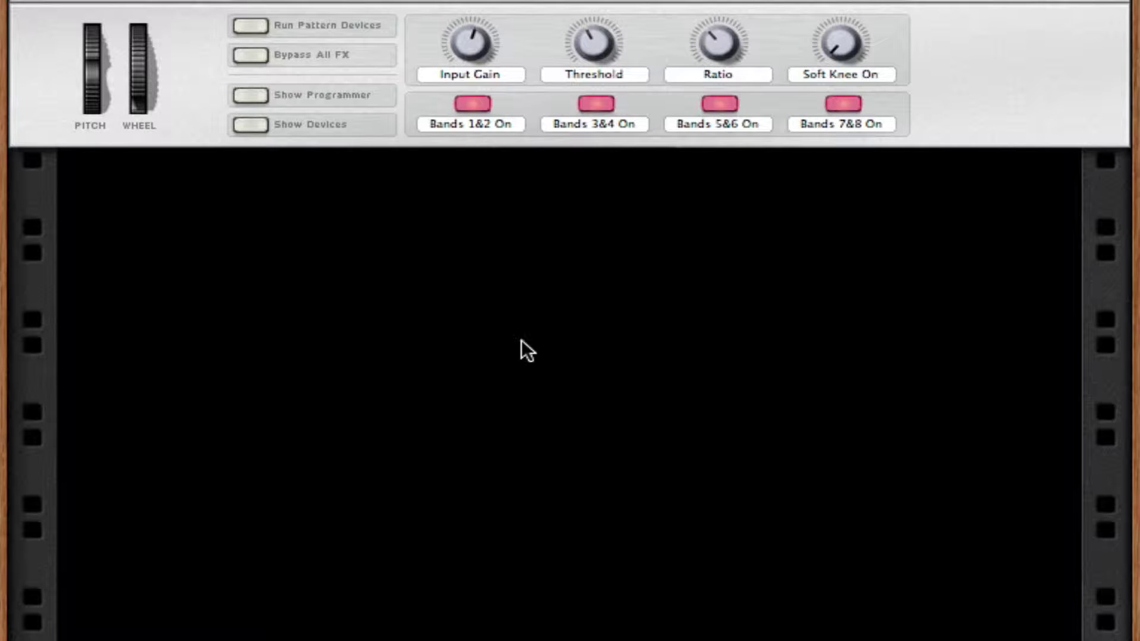
Create a new Combinator in the empty rack space and add a Redrum drum machine inside it
{"action": "right_click", "coordinate": [546, 279]}
{"action": "mouse_move", "coordinate": [674, 504]}
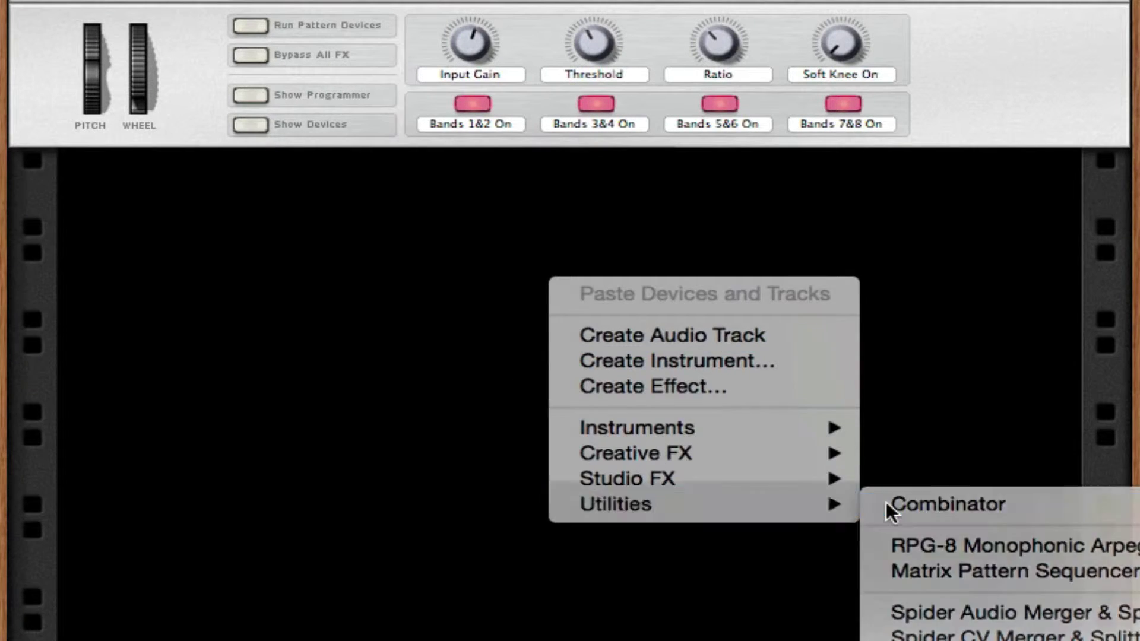
{"action": "left_click", "coordinate": [885, 502]}
{"action": "right_click", "coordinate": [790, 405]}
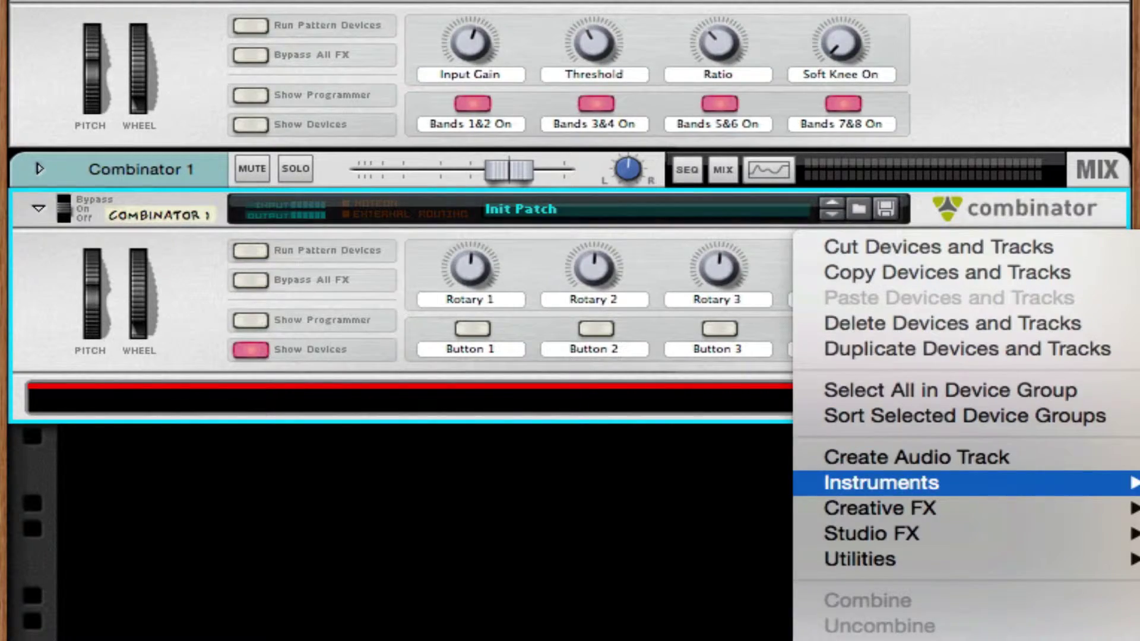
{"action": "mouse_move", "coordinate": [890, 483]}
{"action": "left_click", "coordinate": [683, 415]}
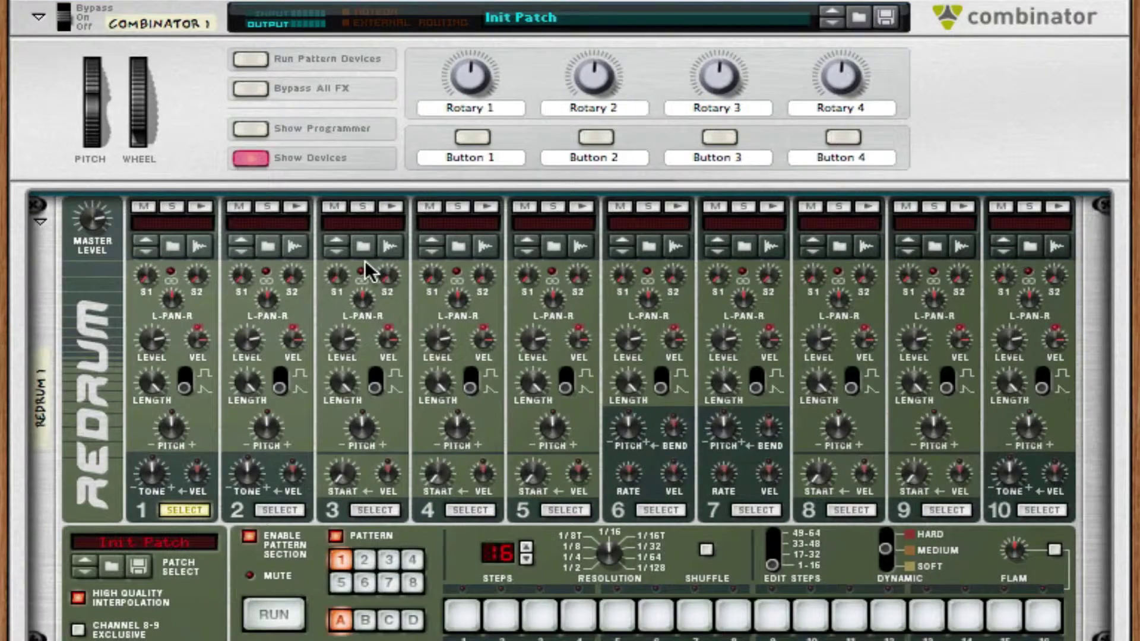
{"action": "scroll", "coordinate": [364, 261], "scroll_direction": "down", "scroll_amount": 2}
{"action": "scroll", "coordinate": [364, 263], "scroll_direction": "down", "scroll_amount": 2}
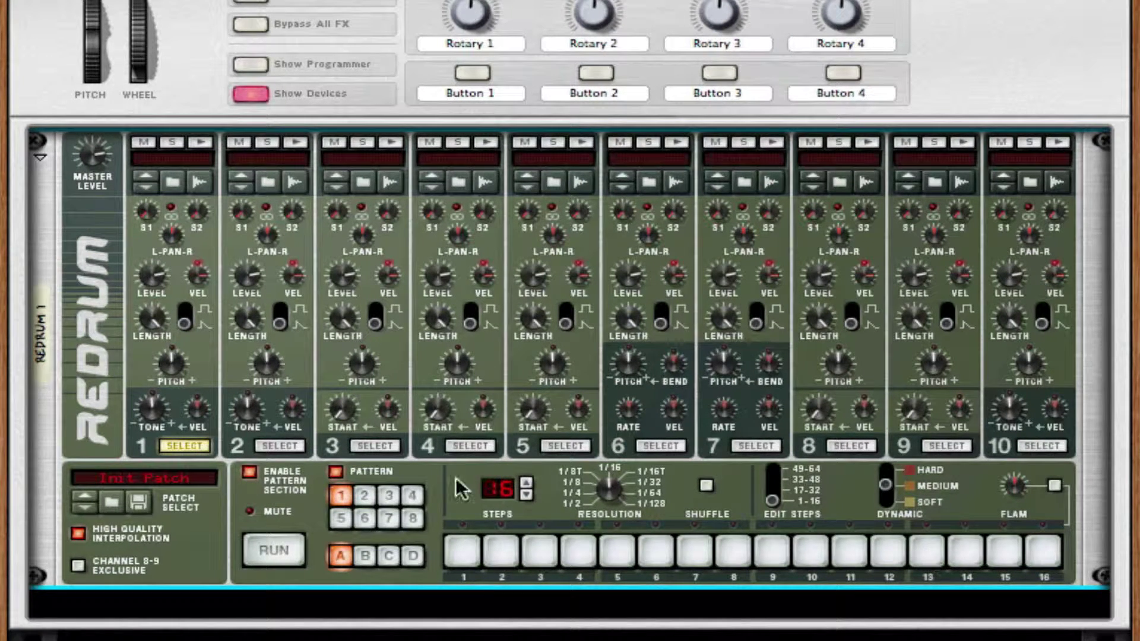
{"action": "right_click", "coordinate": [457, 504]}
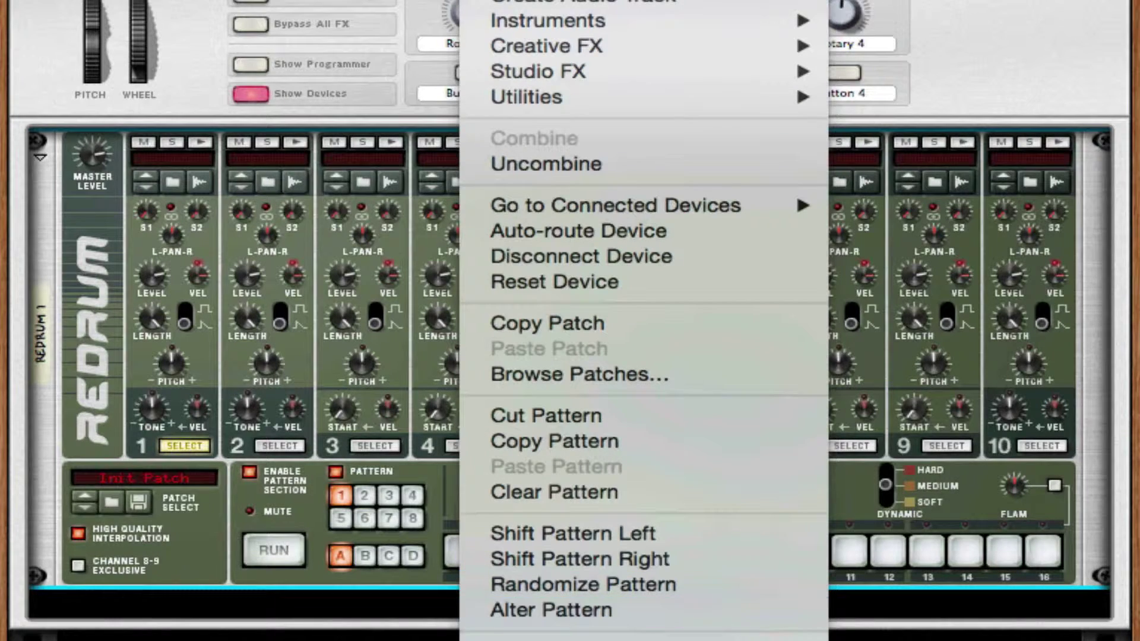
{"action": "left_click", "coordinate": [835, 498]}
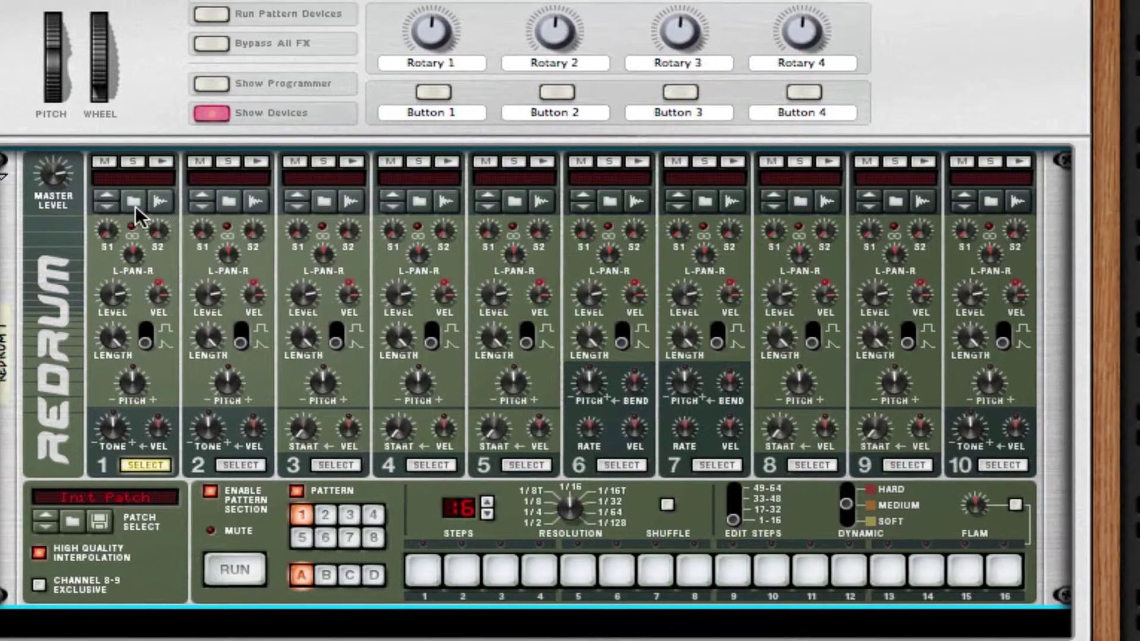
Load slice [0] of PB_Drms_Midtown_125.rx2 from the Printz Board (PB) drum loops into Redrum channel 1
{"action": "left_click", "coordinate": [171, 183]}
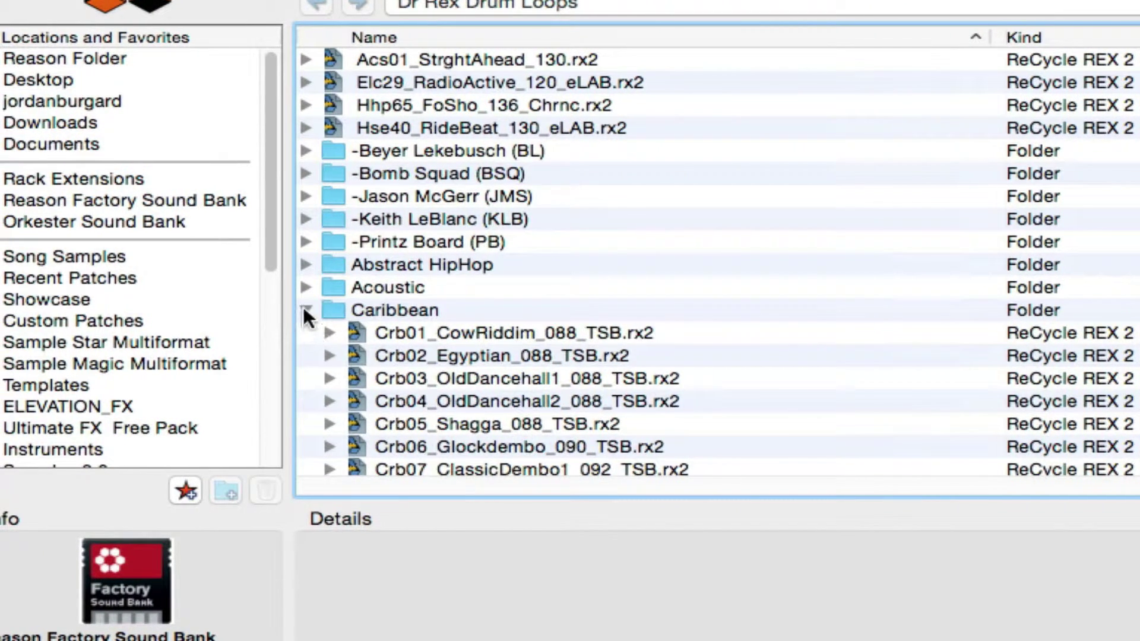
{"action": "left_click", "coordinate": [303, 310]}
{"action": "left_click", "coordinate": [305, 242]}
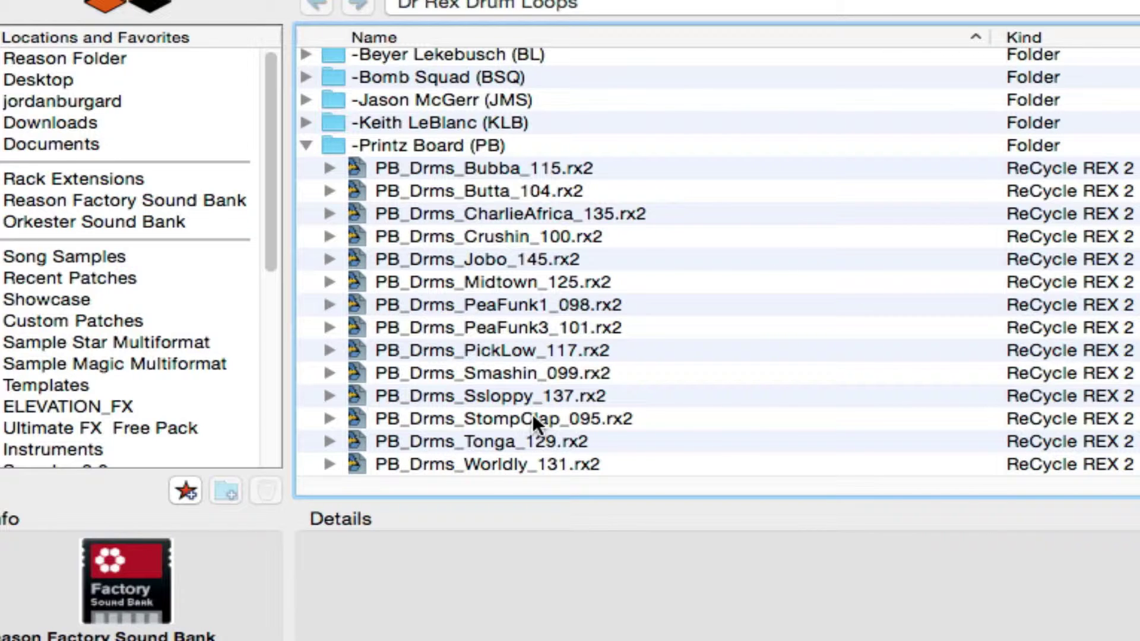
{"action": "scroll", "coordinate": [695, 286], "scroll_direction": "down", "scroll_amount": 3}
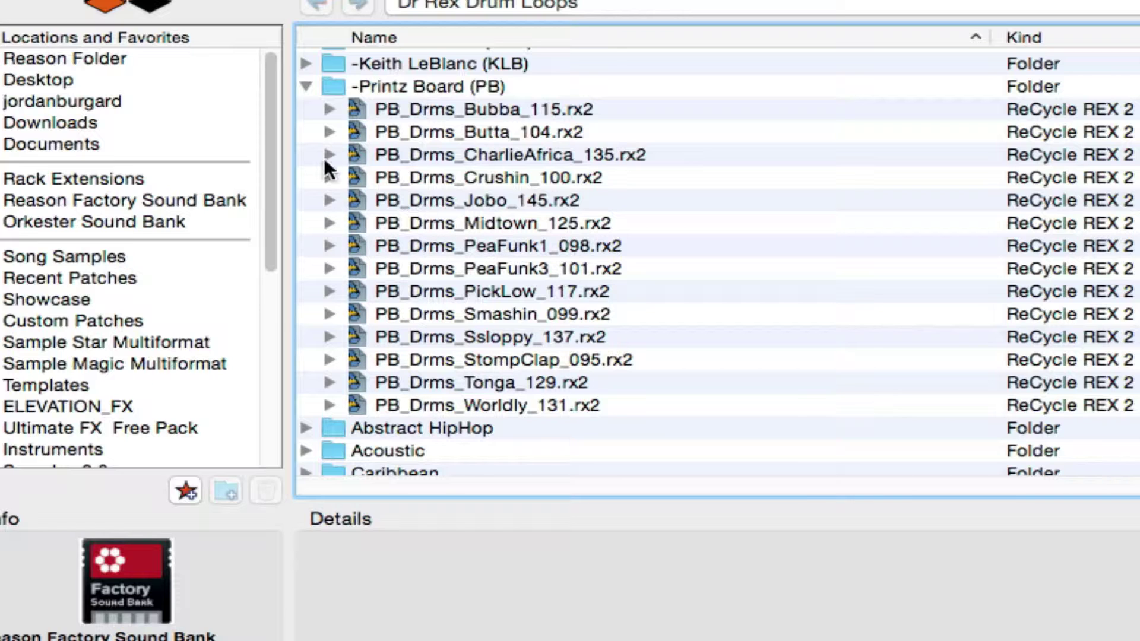
{"action": "left_click", "coordinate": [327, 224]}
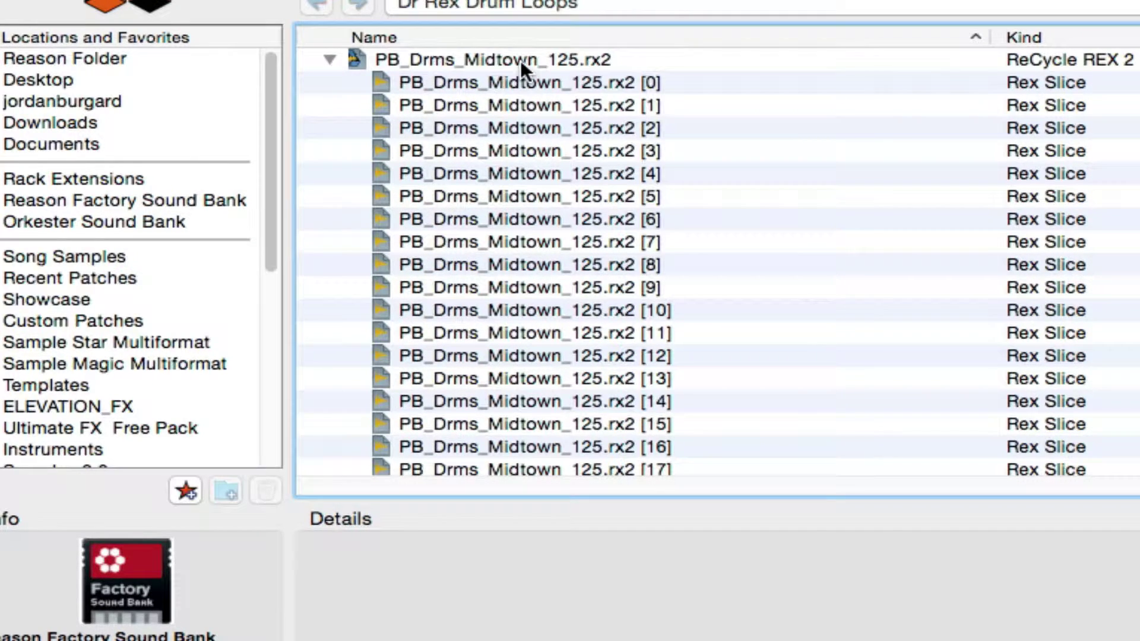
{"action": "left_click", "coordinate": [453, 75]}
{"action": "left_click", "coordinate": [472, 60]}
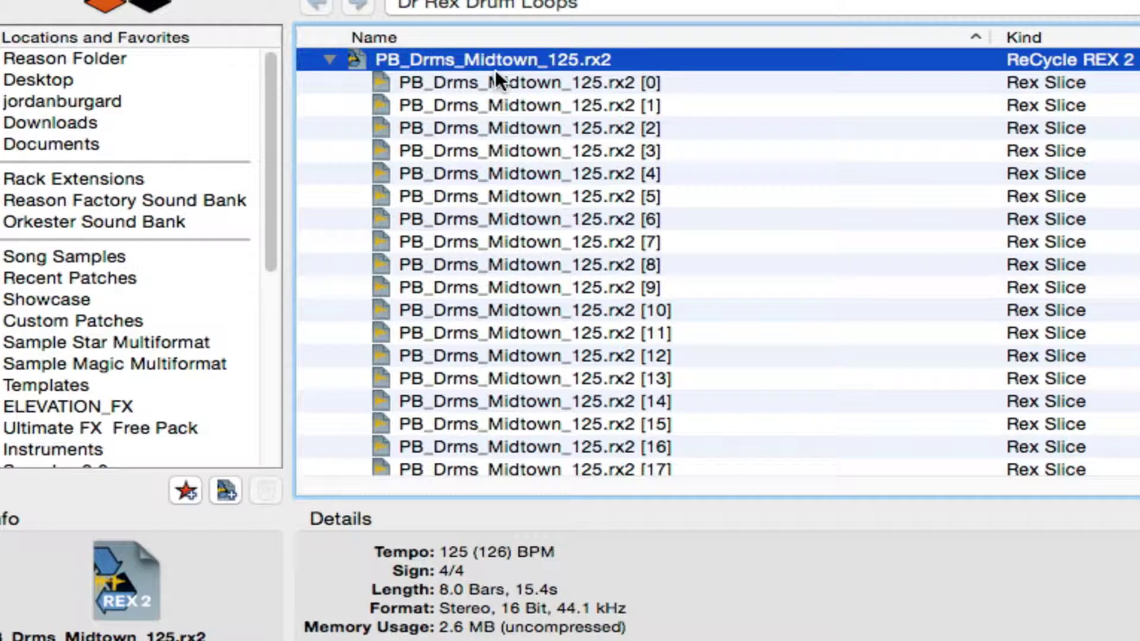
{"action": "left_click", "coordinate": [497, 82]}
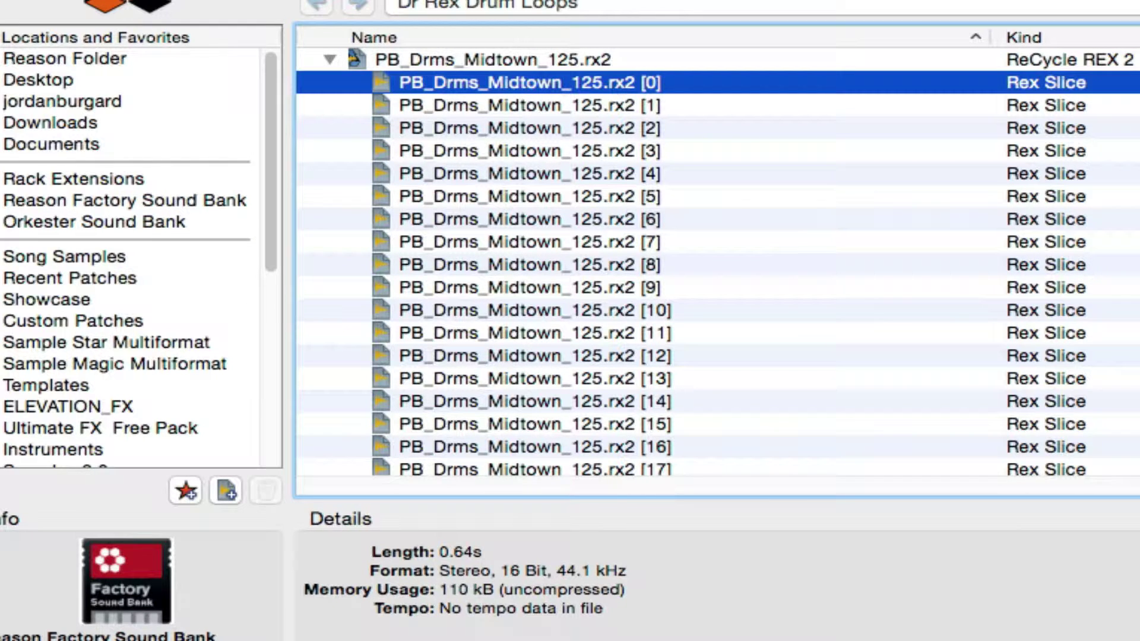
{"action": "key", "text": "Return"}
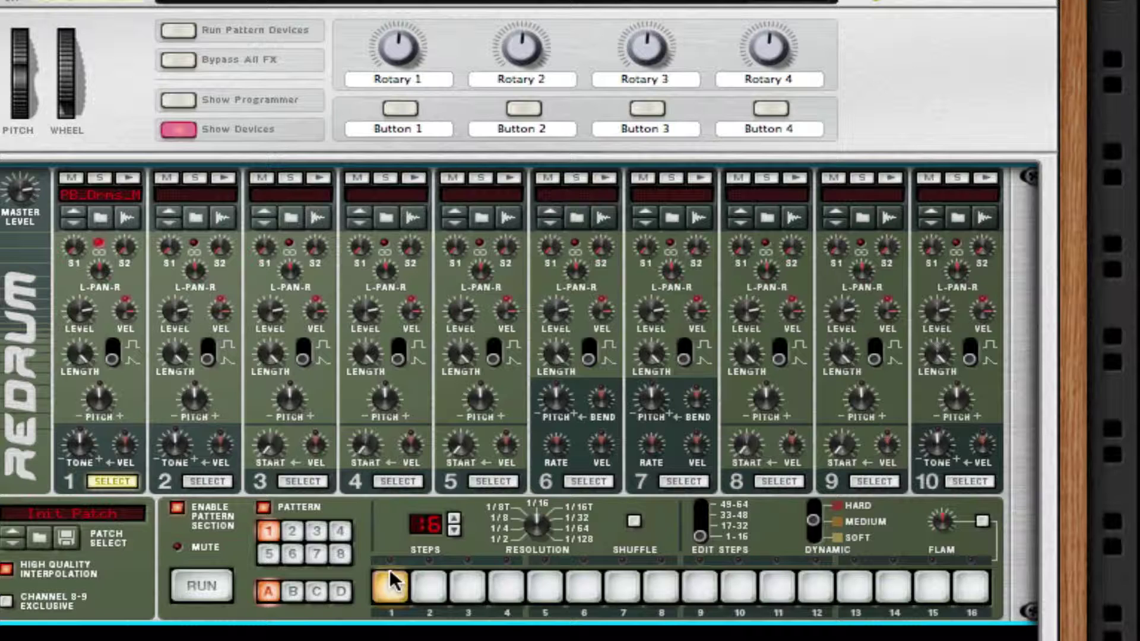
Program channel 1 hits on steps 1, 4, 7 and 12, then run the pattern to audition it and stop it
{"action": "left_click", "coordinate": [501, 585]}
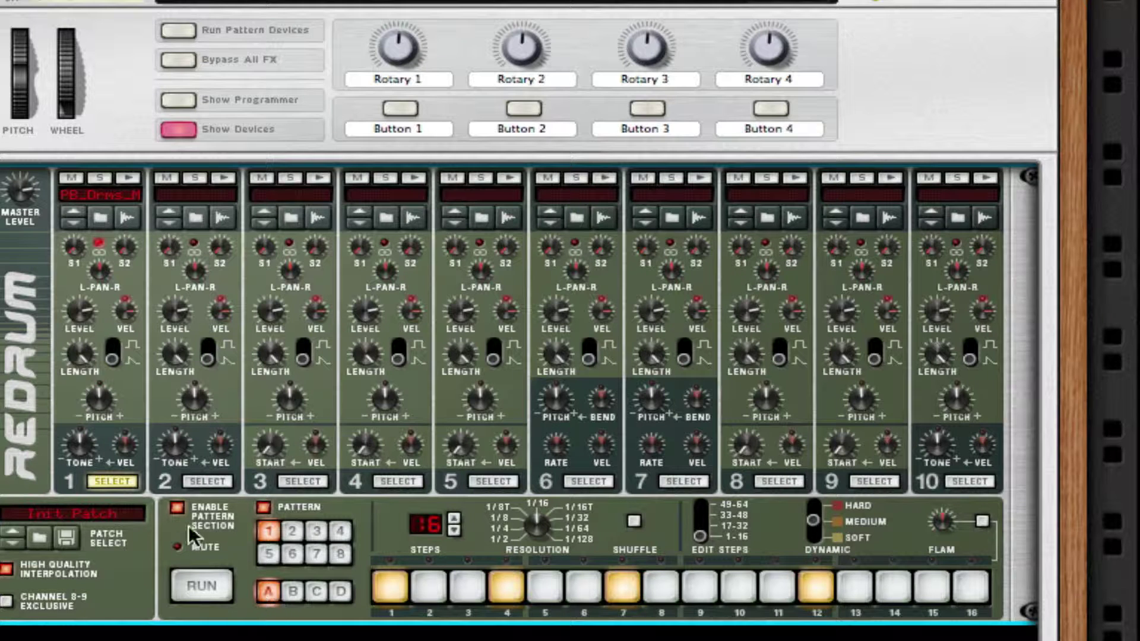
{"action": "left_click", "coordinate": [203, 588]}
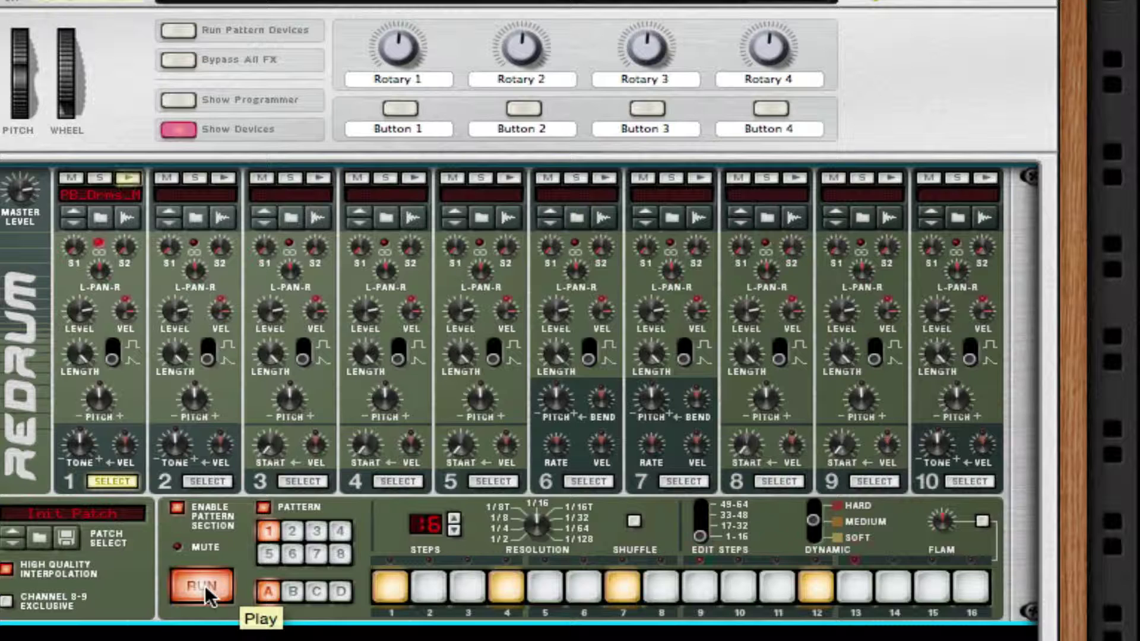
{"action": "left_click", "coordinate": [205, 585]}
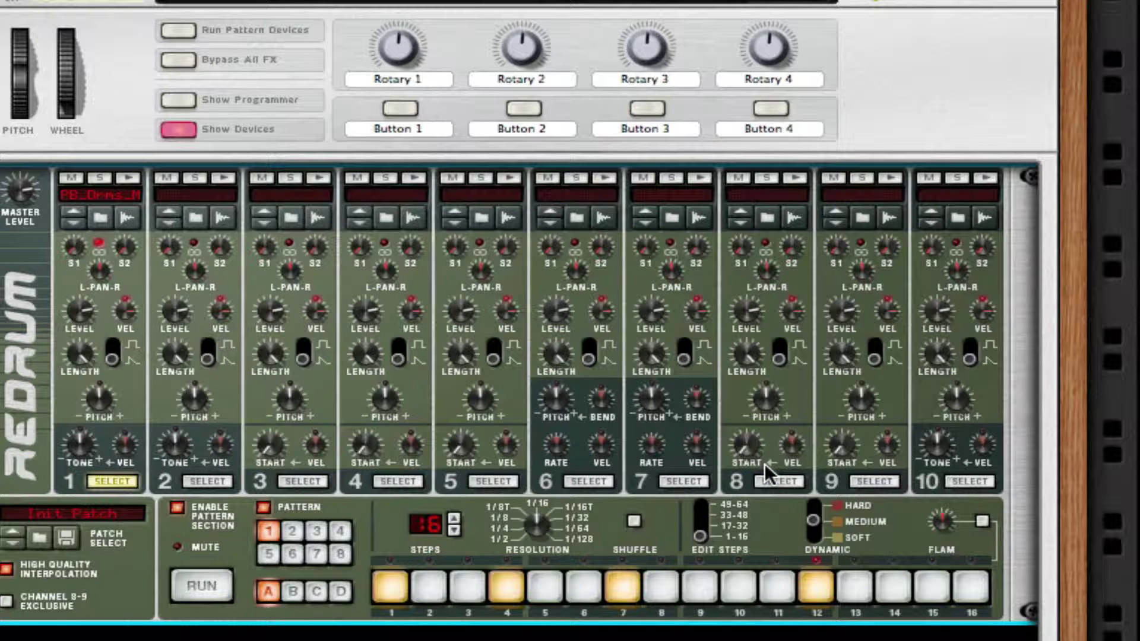
Load slice [4] of PB_Drms_Midtown_125.rx2 into Redrum channel 2
{"action": "left_click", "coordinate": [197, 216]}
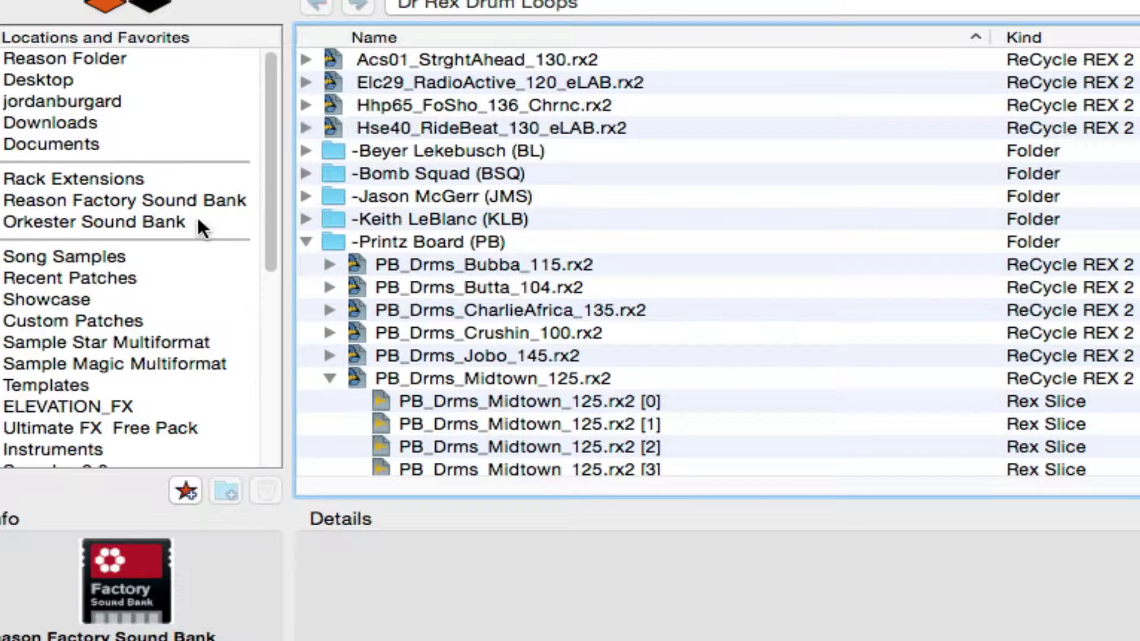
{"action": "scroll", "coordinate": [454, 380], "scroll_direction": "down", "scroll_amount": 5}
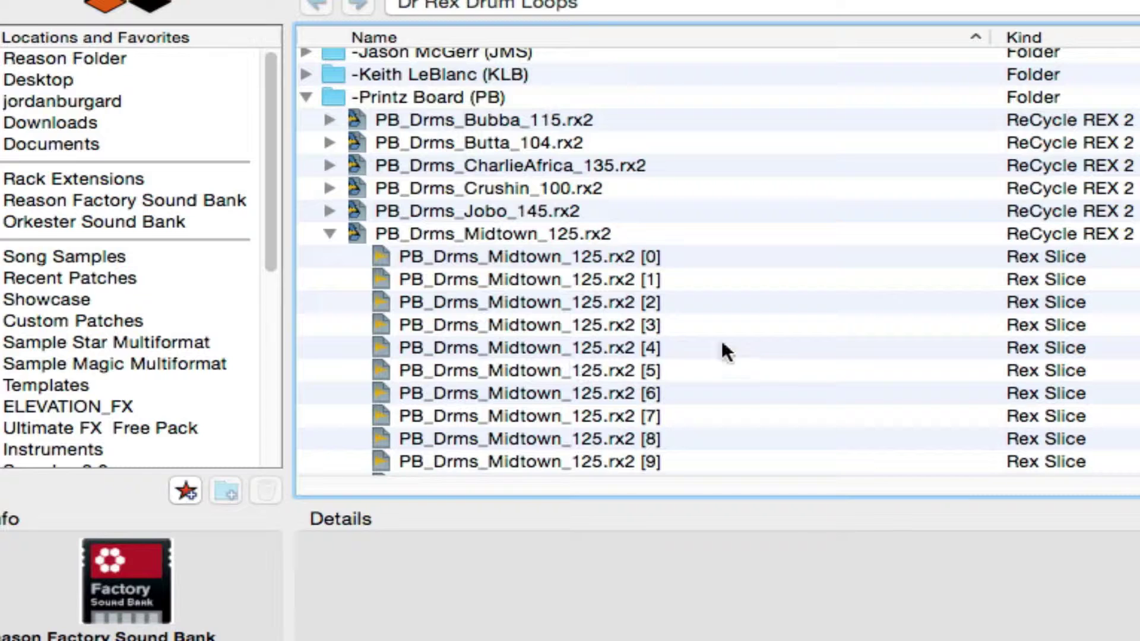
{"action": "left_click", "coordinate": [656, 348]}
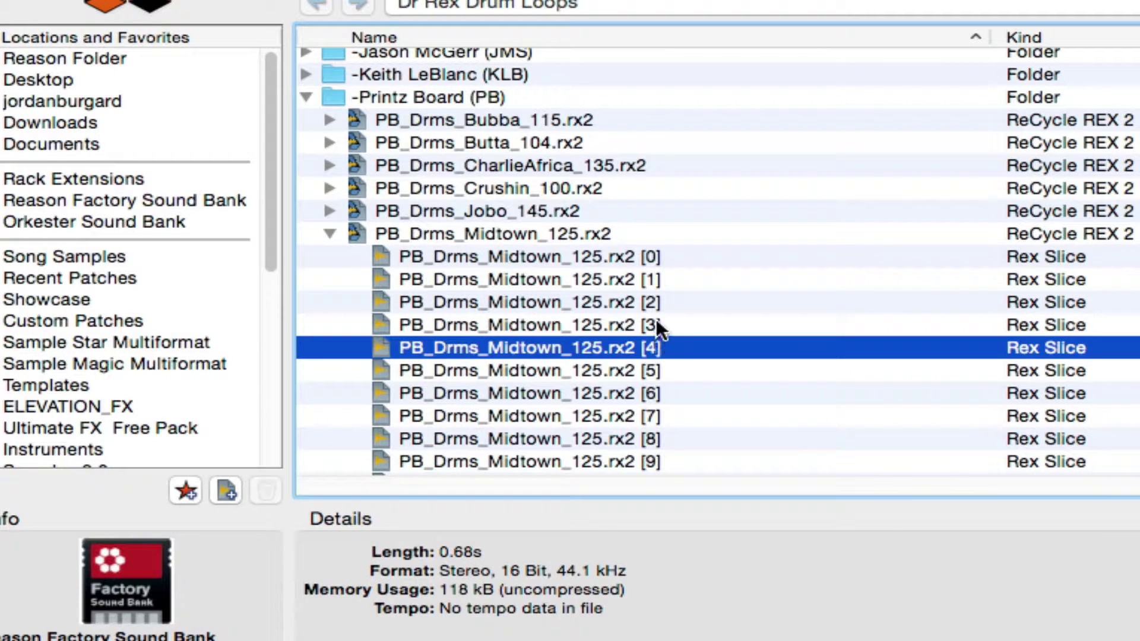
{"action": "left_click", "coordinate": [656, 324]}
{"action": "left_click", "coordinate": [651, 347]}
{"action": "key", "text": "Return"}
{"action": "left_click", "coordinate": [197, 188]}
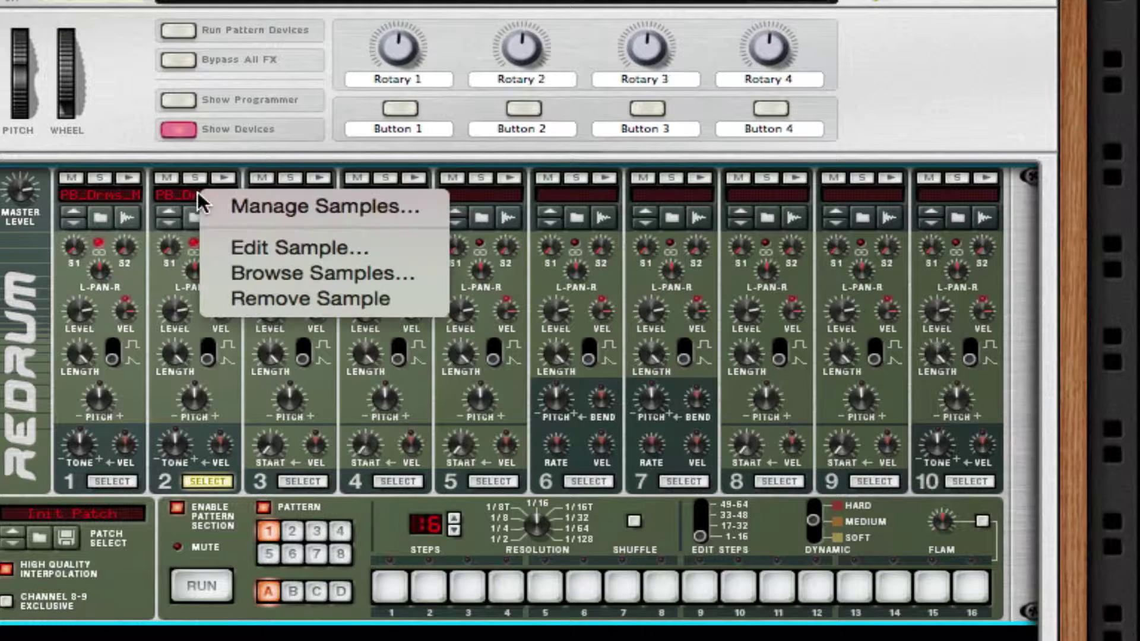
Open channel 2's sample, PB_Drms_Midtown_125.rx2 [4], for editing, audition it, and close the editor
{"action": "left_click", "coordinate": [248, 250]}
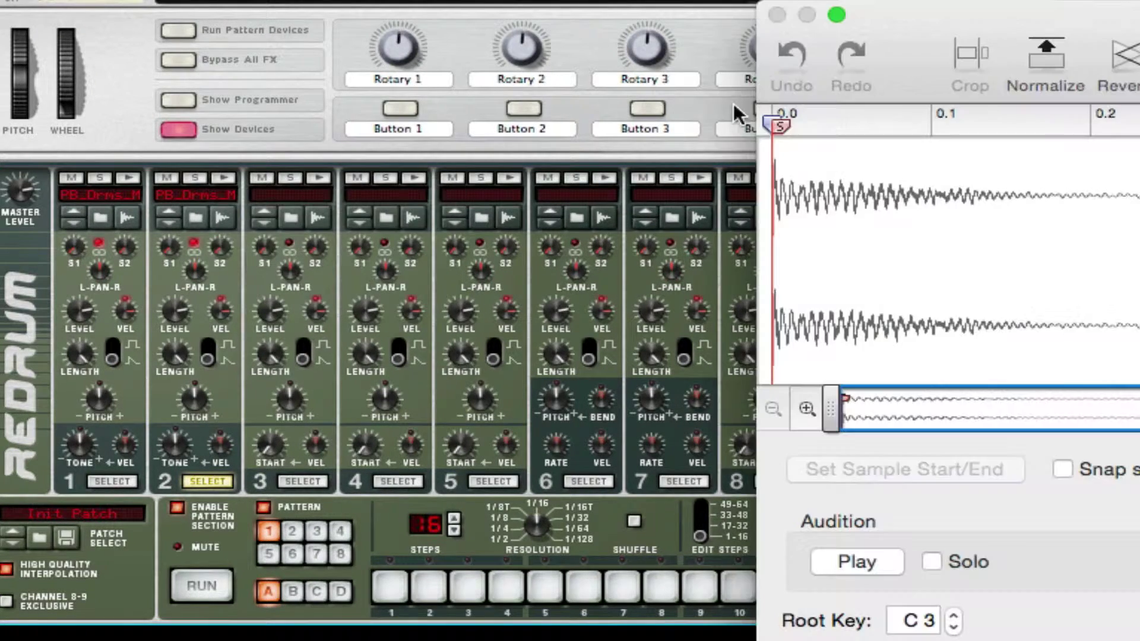
{"action": "left_click_drag", "start_coordinate": [1091, 21], "coordinate": [908, 21]}
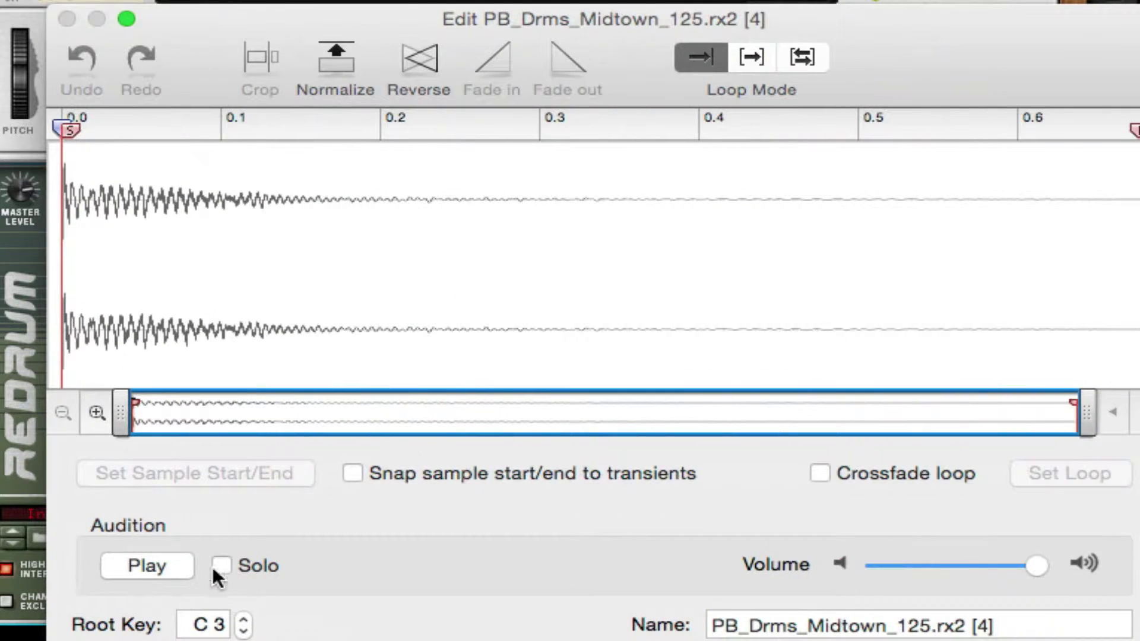
{"action": "left_click", "coordinate": [137, 565]}
{"action": "left_click", "coordinate": [1098, 640]}
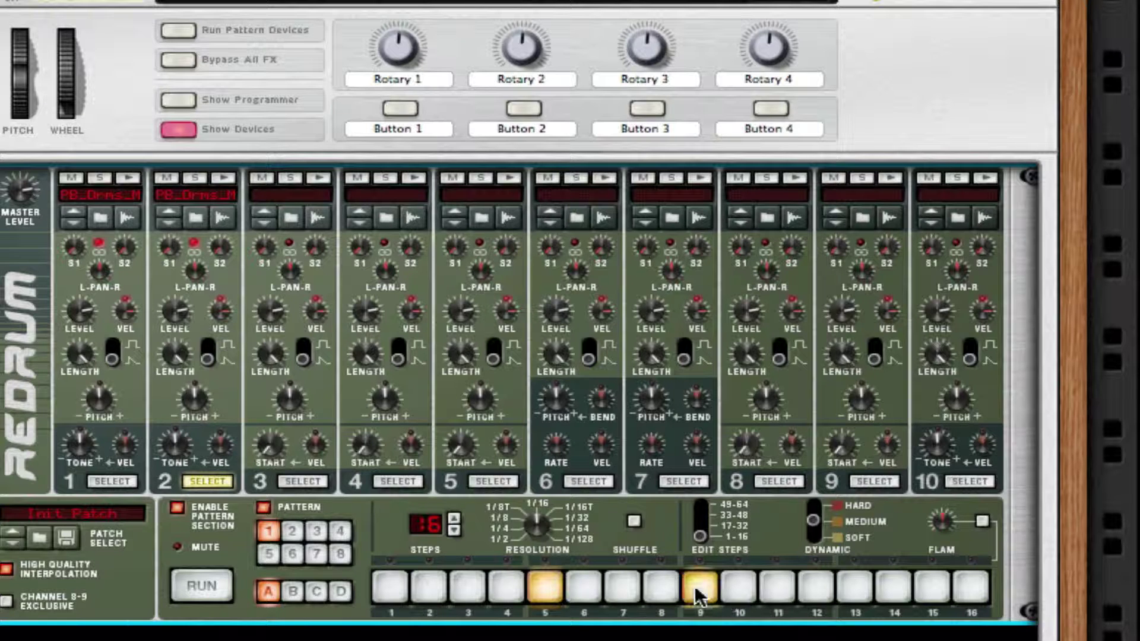
Program channel 2 hits on steps 5, 9 and 14, then run the pattern to audition it and stop it
{"action": "left_click", "coordinate": [892, 586]}
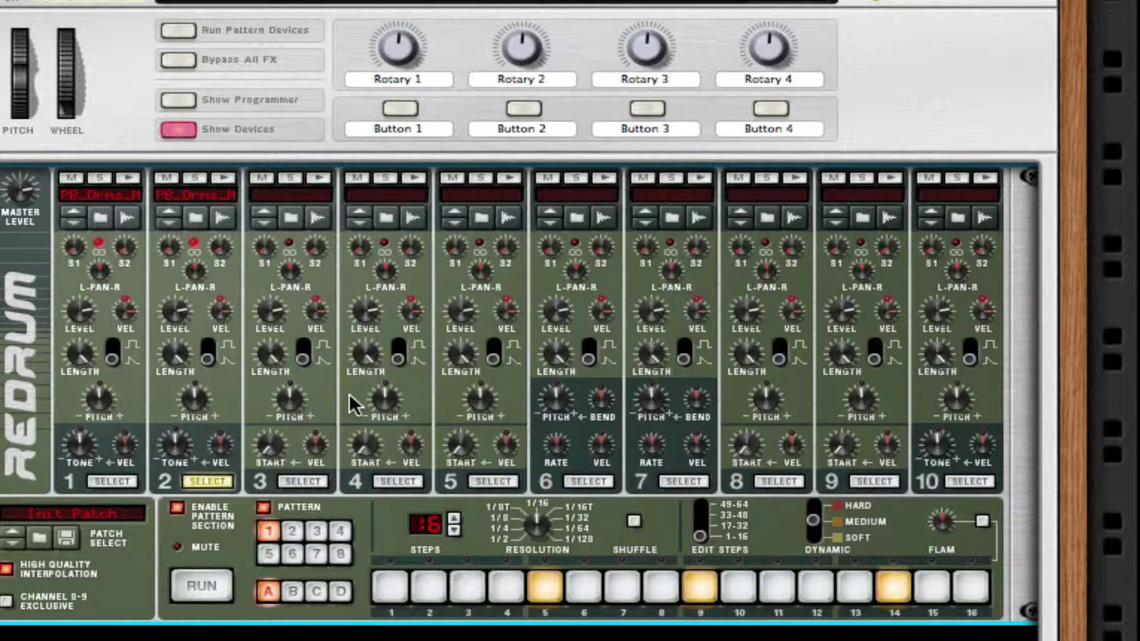
{"action": "left_click", "coordinate": [219, 573]}
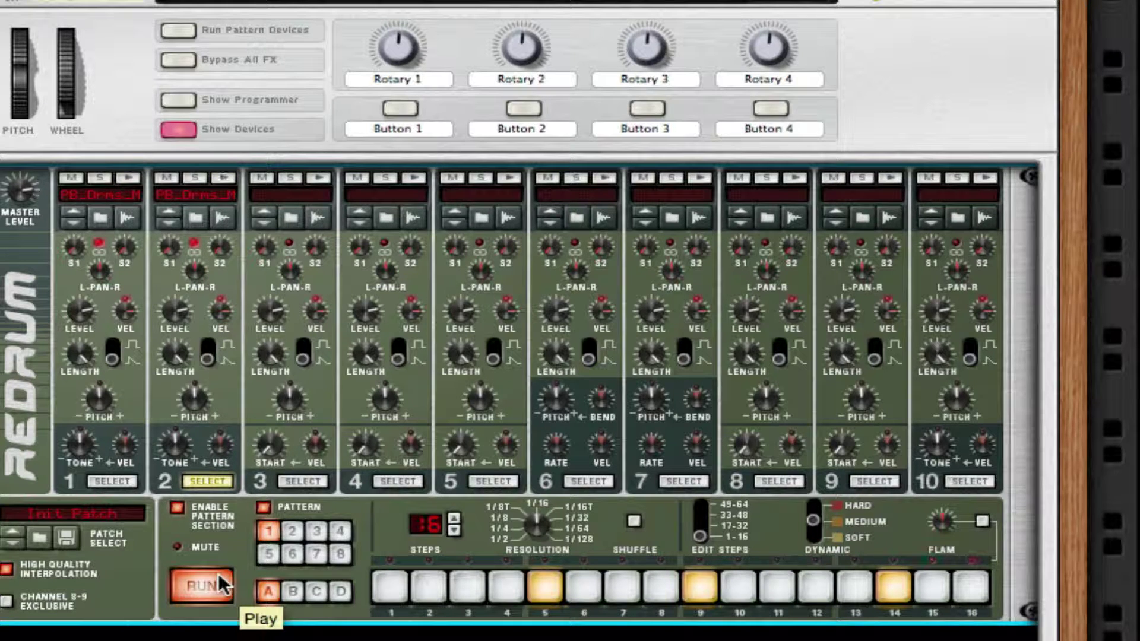
{"action": "left_click", "coordinate": [221, 581]}
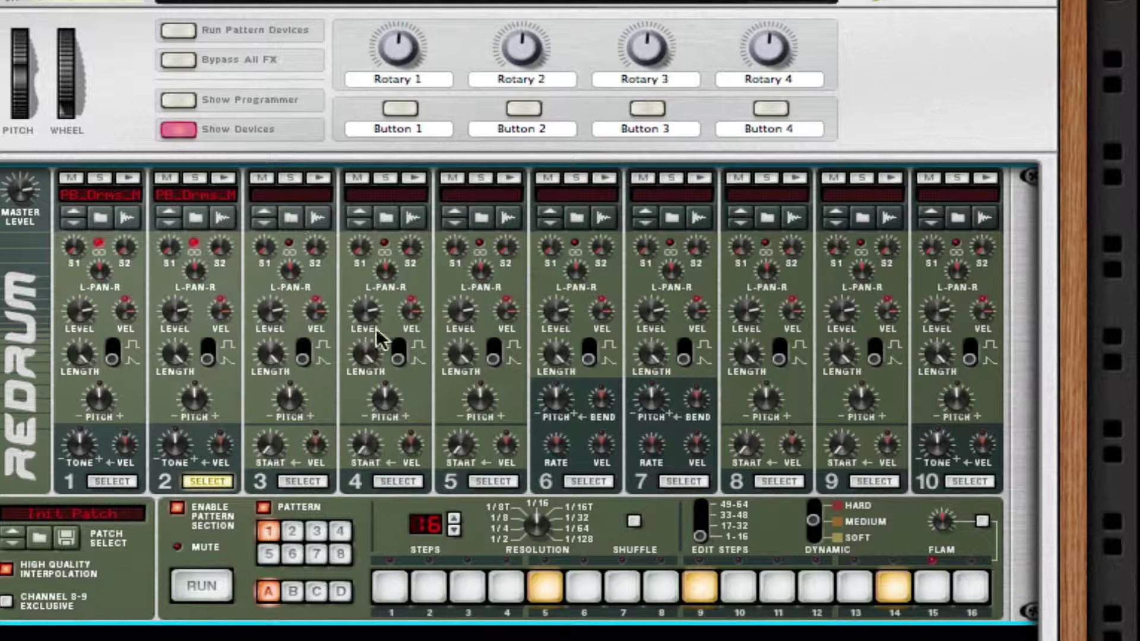
Load slice [3] of PB_Drms_Ssloppy_137.rx2 from the Printz Board (PB) drum loops into Redrum channel 4
{"action": "left_click", "coordinate": [389, 211]}
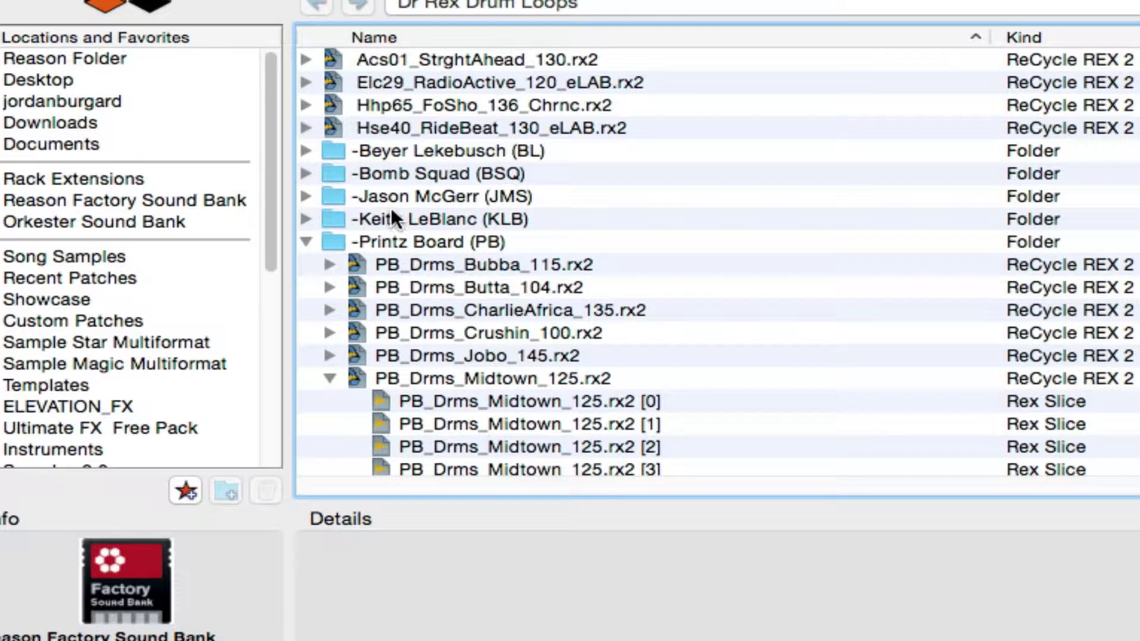
{"action": "left_click", "coordinate": [330, 378]}
{"action": "scroll", "coordinate": [533, 312], "scroll_direction": "down", "scroll_amount": 5}
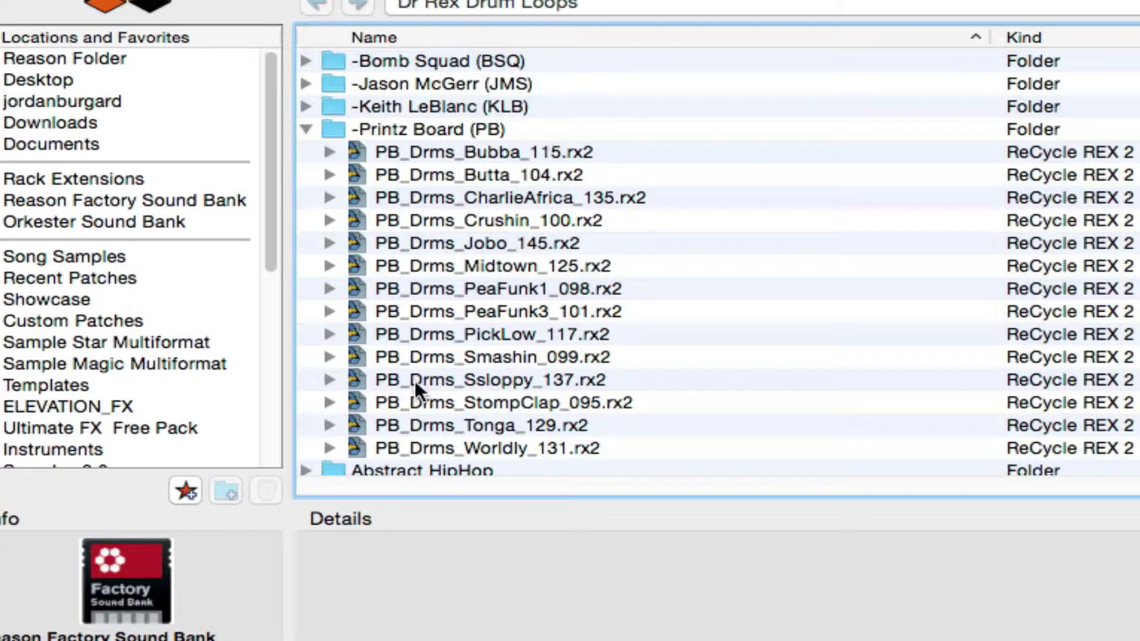
{"action": "left_click", "coordinate": [327, 383]}
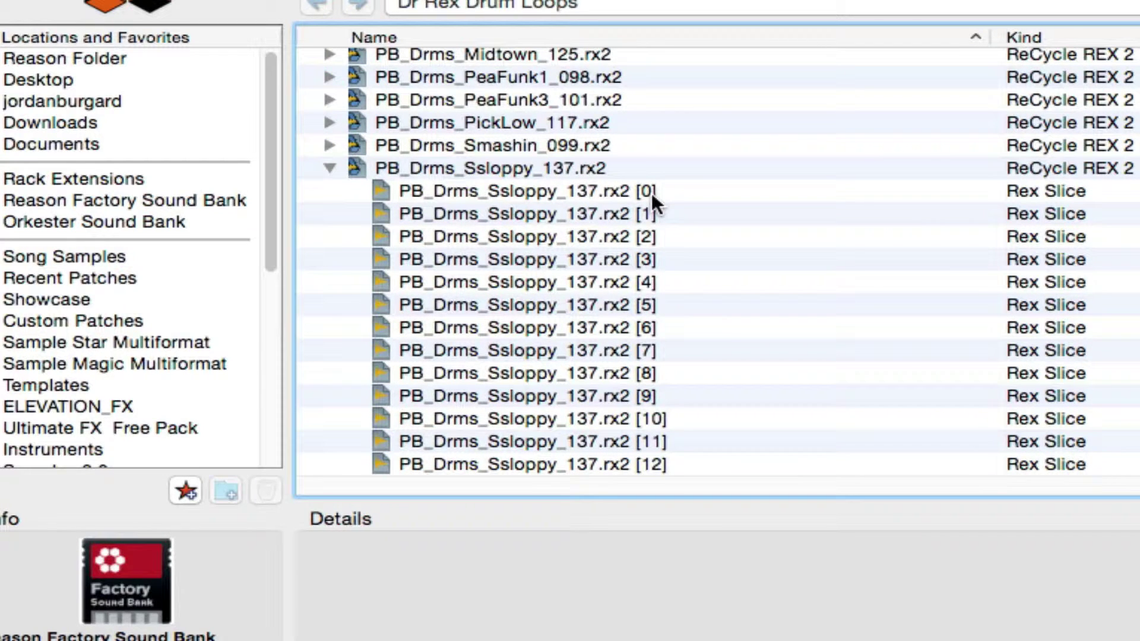
{"action": "scroll", "coordinate": [651, 193], "scroll_direction": "down", "scroll_amount": 3}
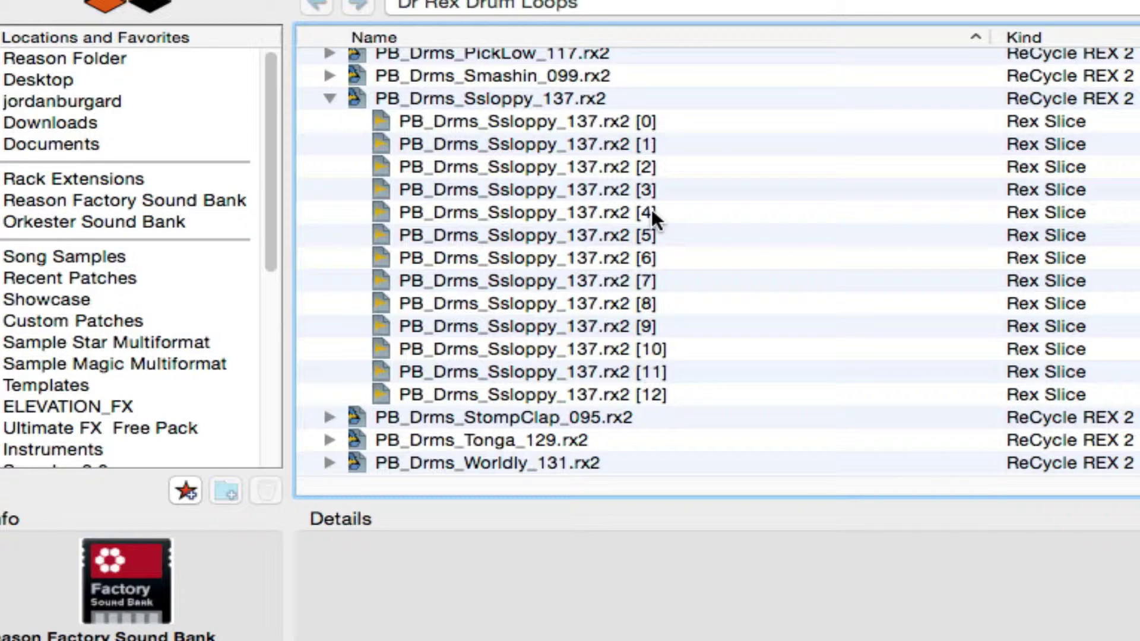
{"action": "left_click", "coordinate": [530, 182]}
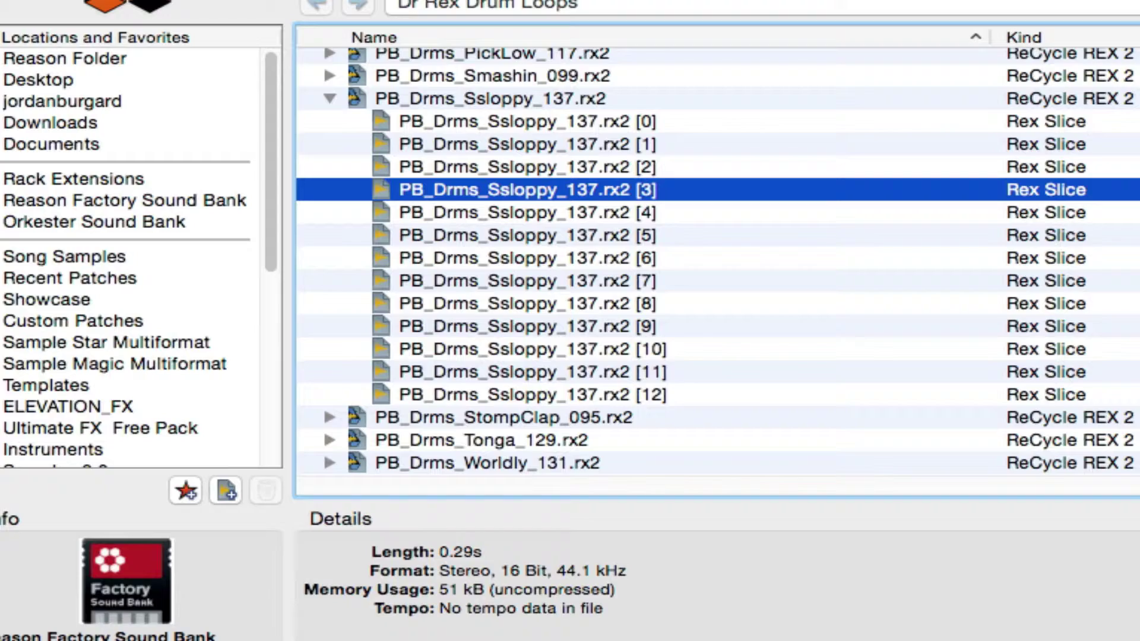
{"action": "key", "text": "Return"}
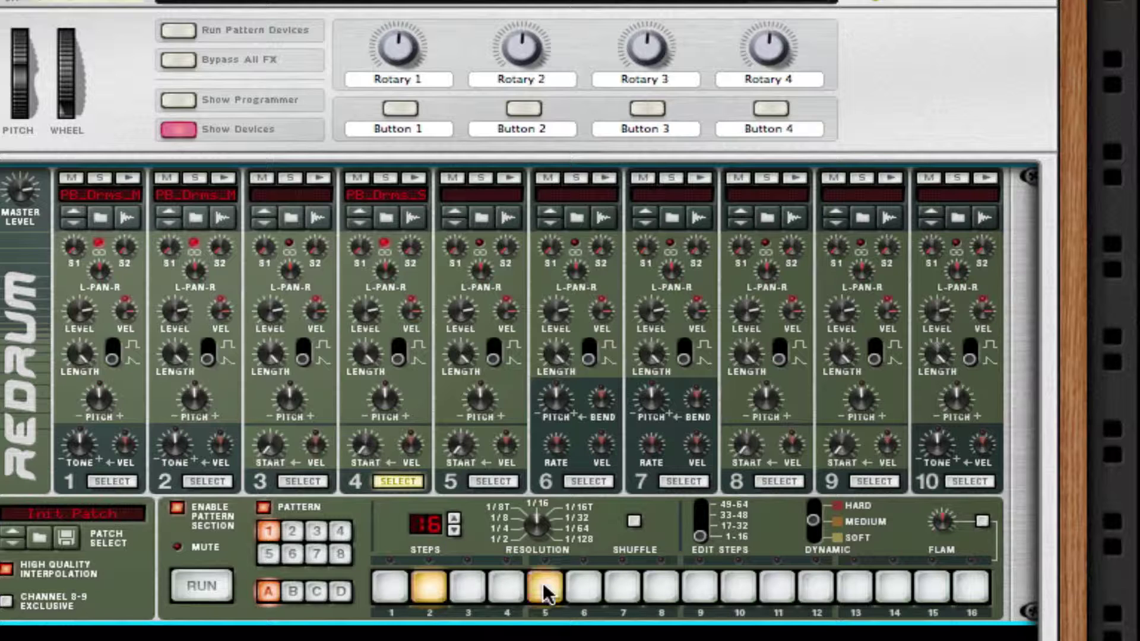
Program channel 4 hits on steps 2, 5, 8, 11, 13 and 16, then run the pattern briefly and stop it
{"action": "left_click", "coordinate": [781, 593]}
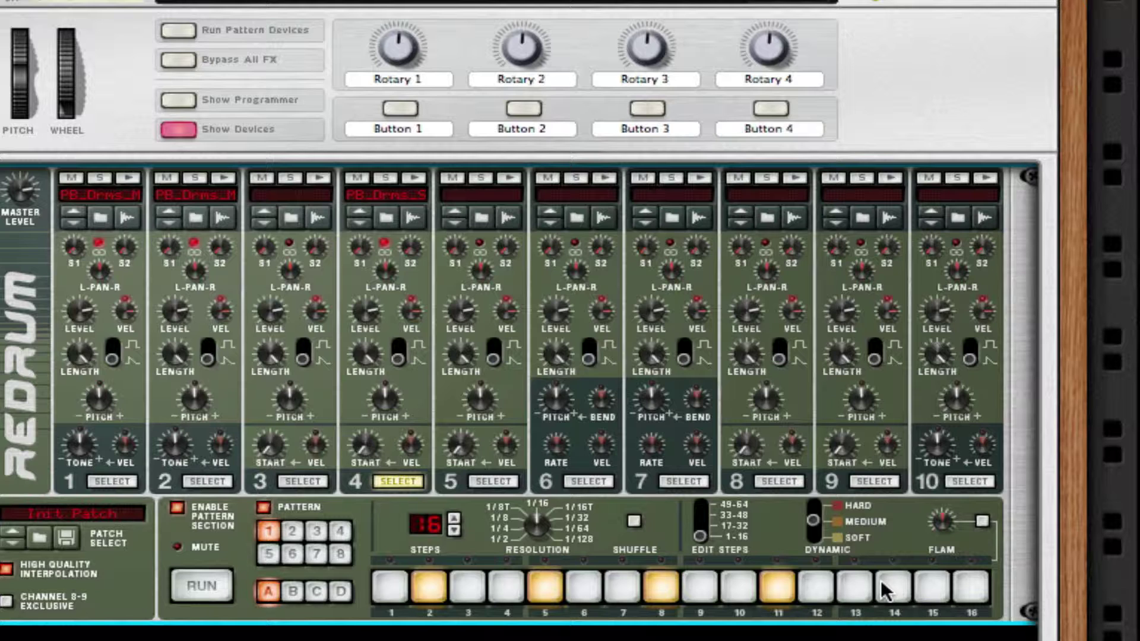
{"action": "left_click", "coordinate": [198, 592]}
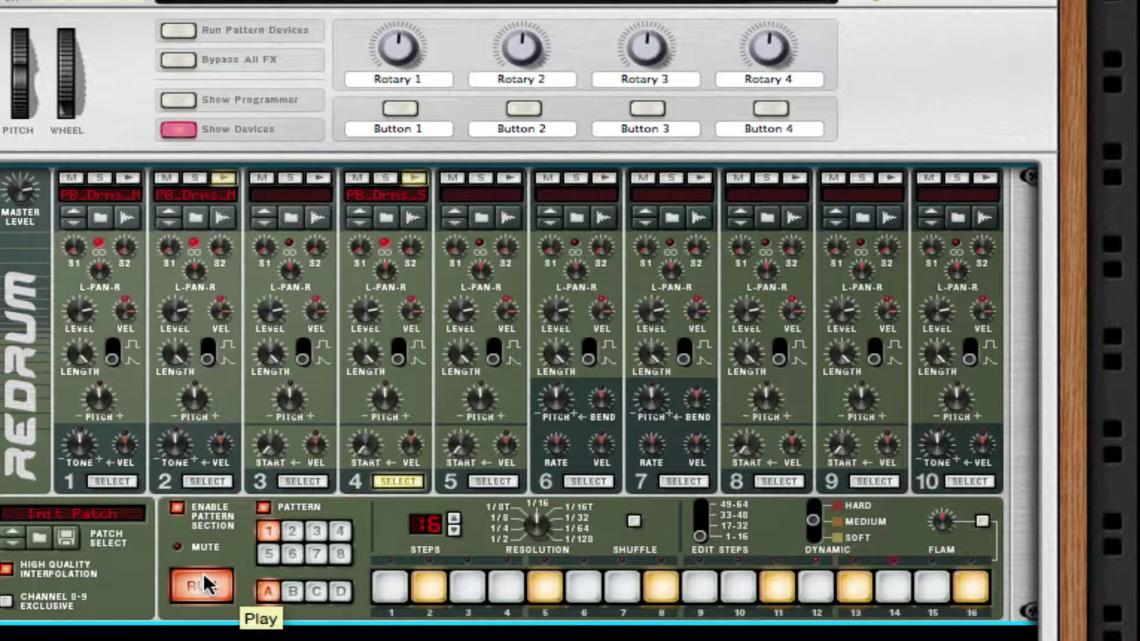
{"action": "left_click", "coordinate": [203, 572]}
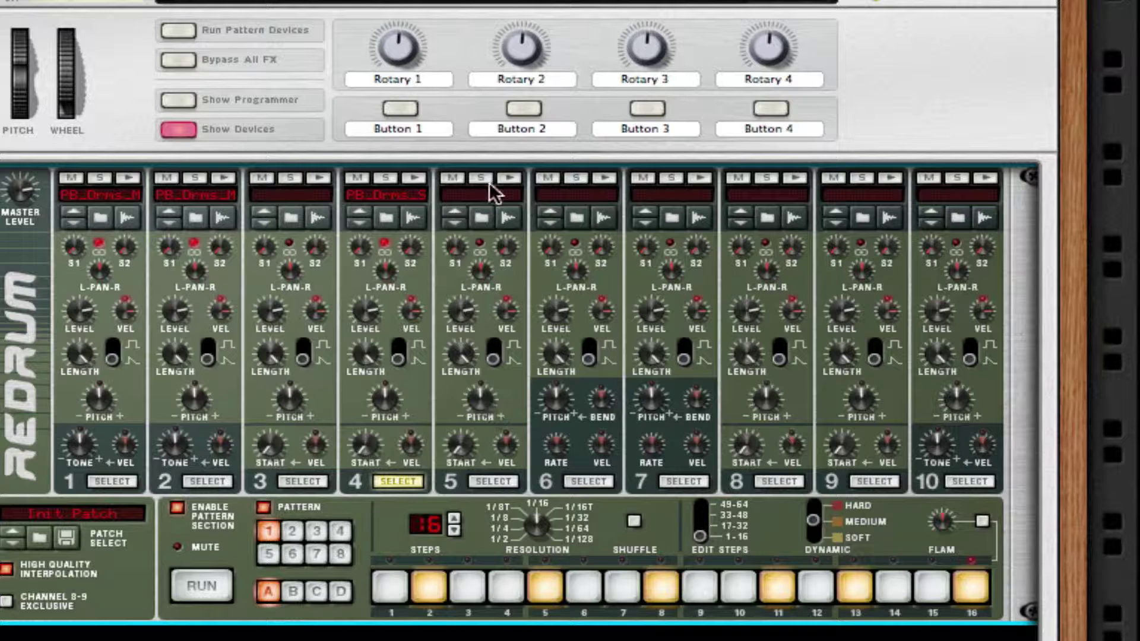
Load another slice of PB_Drms_Ssloppy_137.rx2 into Redrum channel 5 and audition it
{"action": "left_click", "coordinate": [480, 220]}
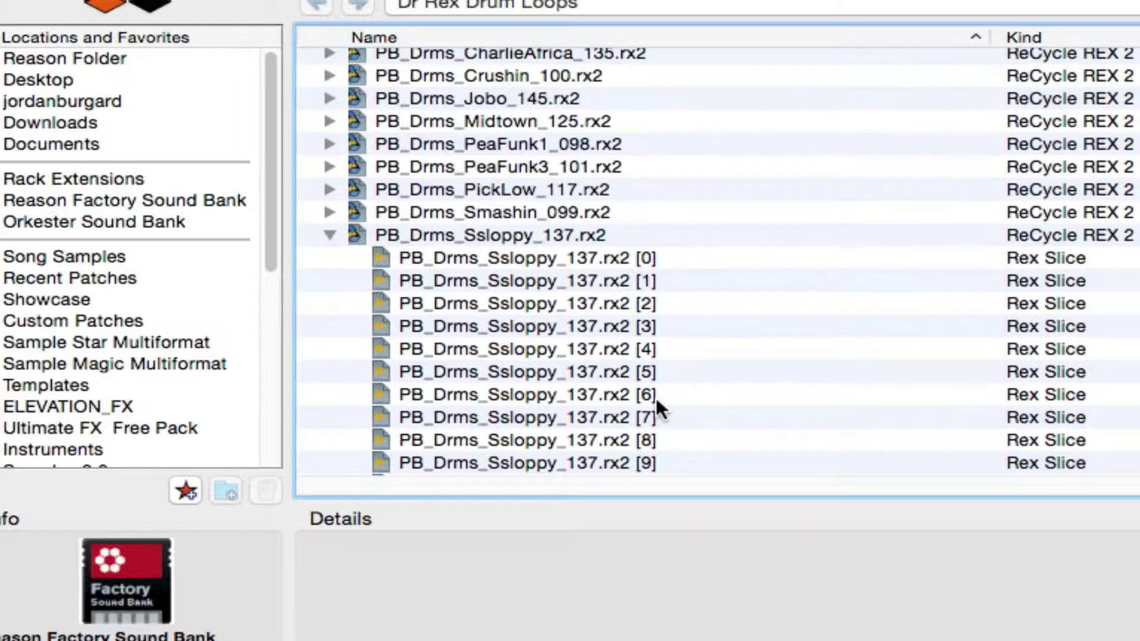
{"action": "left_click", "coordinate": [647, 410]}
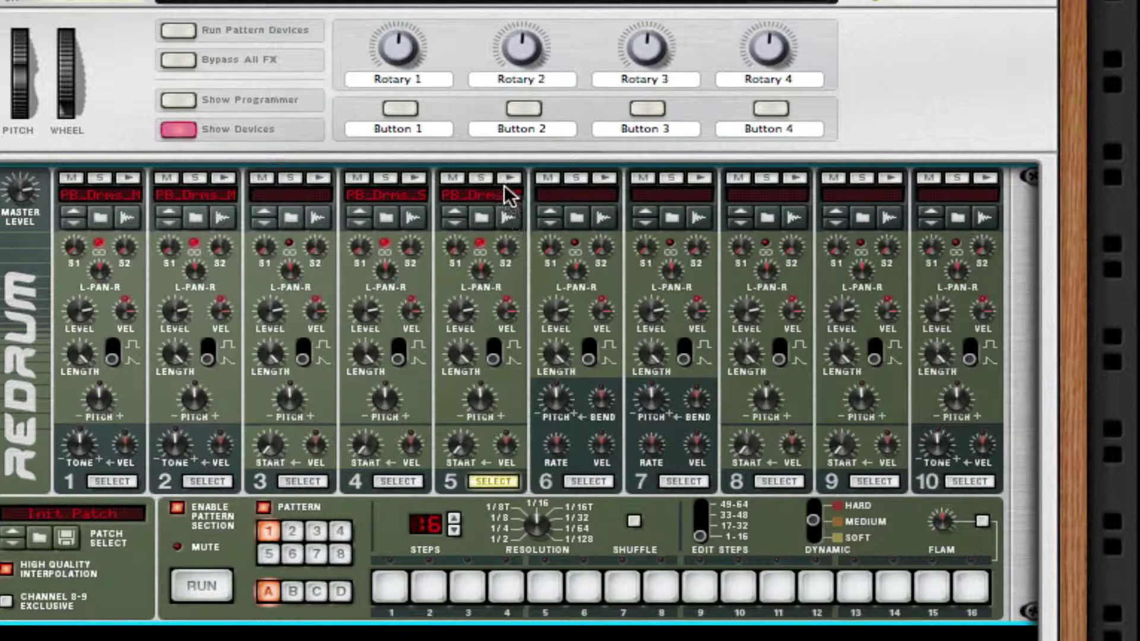
{"action": "left_click", "coordinate": [507, 173]}
Program channel 5 hits on steps 2, 5, 8, 10, 12, 14 and 16, then run the pattern and stop it
{"action": "left_click", "coordinate": [422, 578]}
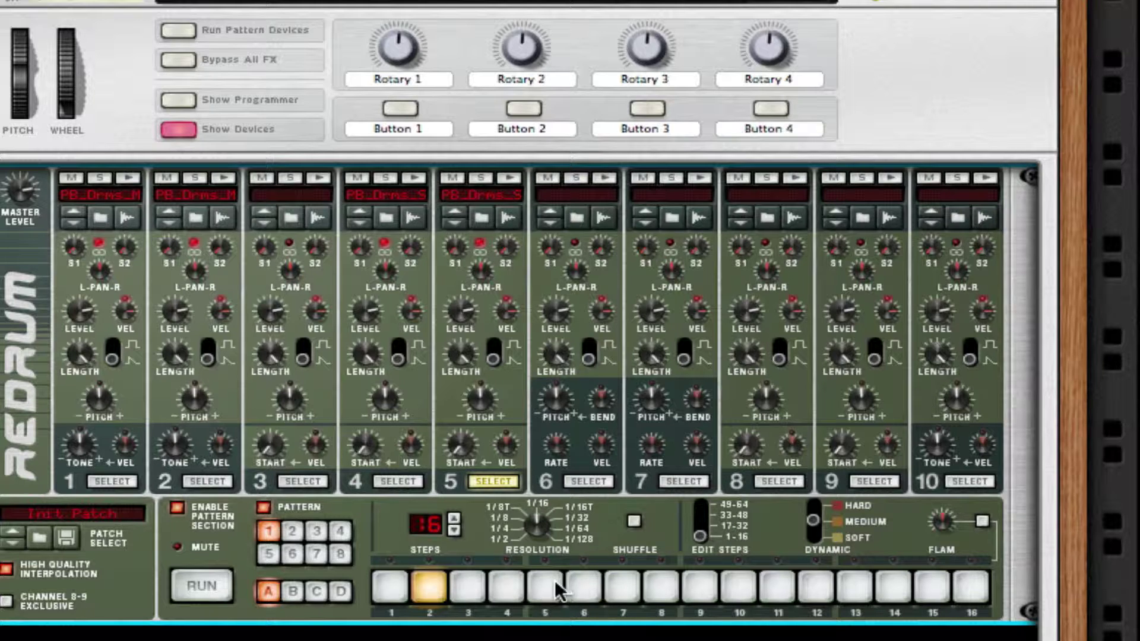
{"action": "left_click", "coordinate": [660, 582]}
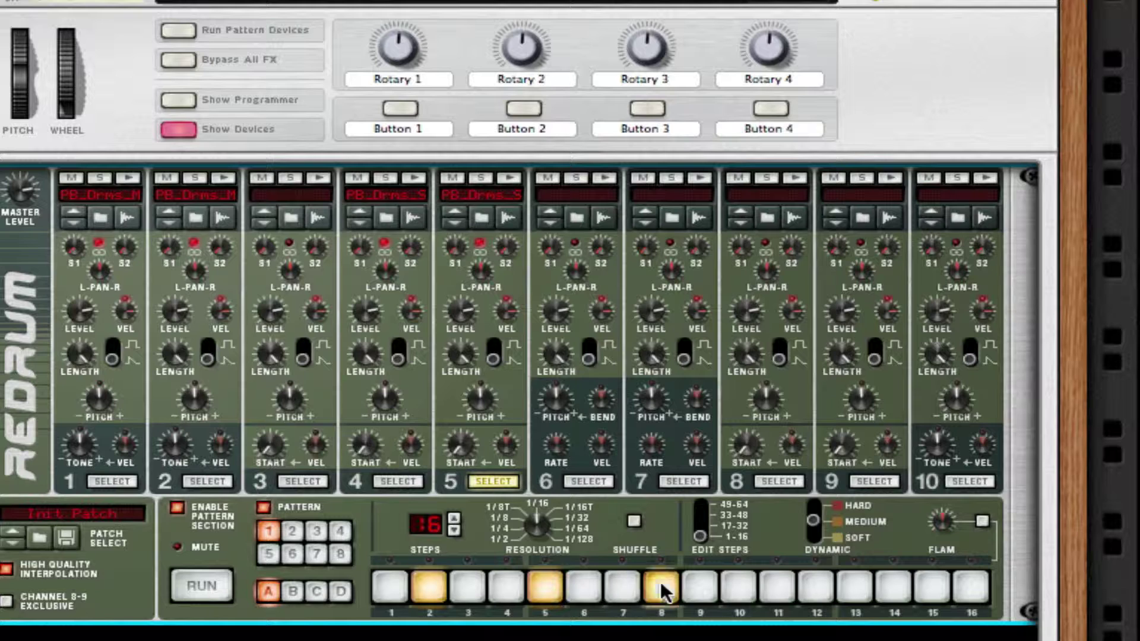
{"action": "left_click", "coordinate": [814, 586]}
{"action": "left_click", "coordinate": [969, 585]}
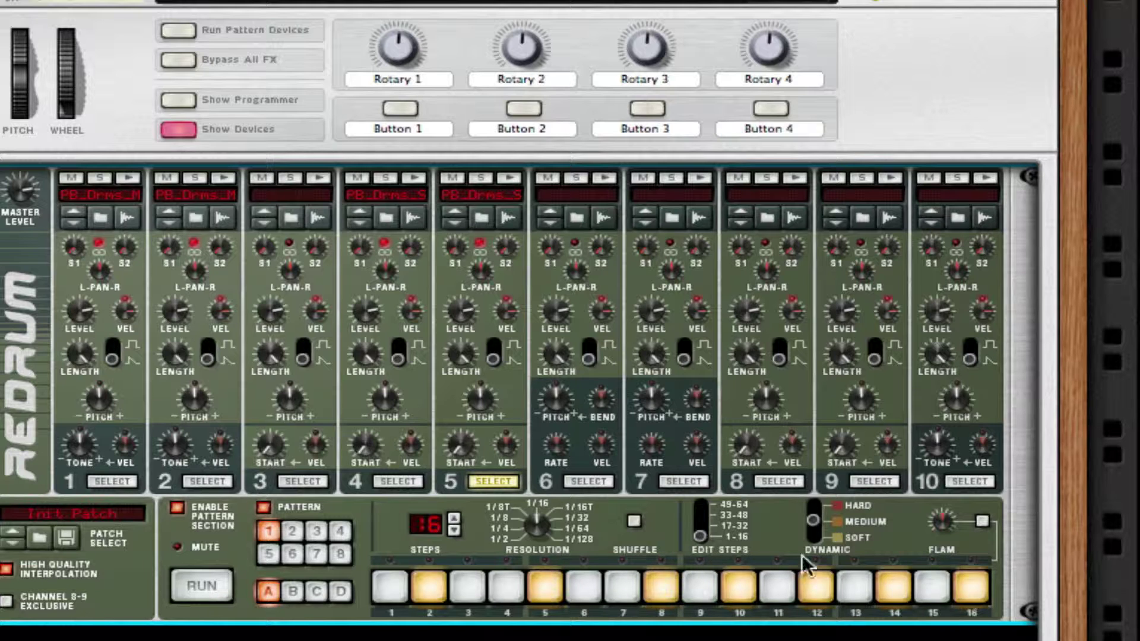
{"action": "left_click", "coordinate": [202, 586]}
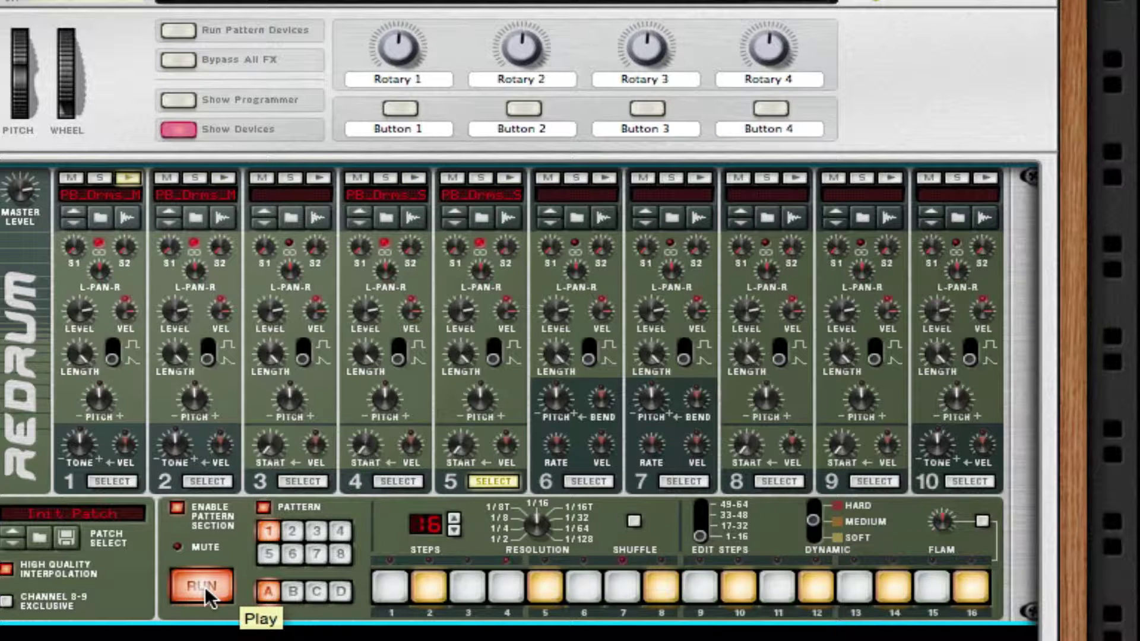
{"action": "left_click", "coordinate": [204, 586]}
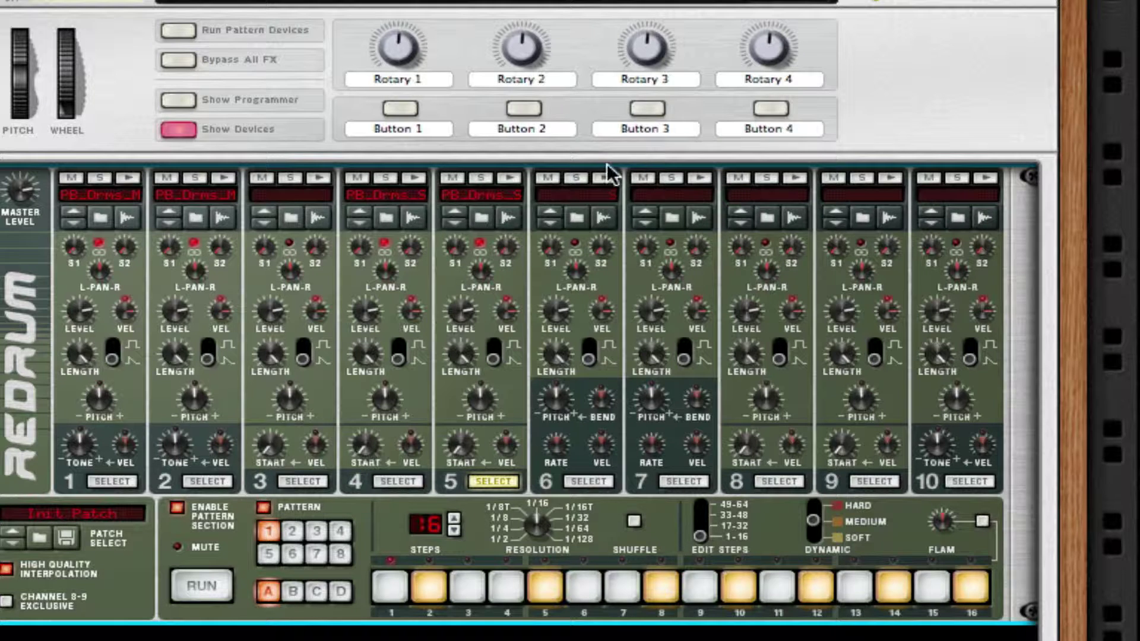
Browse samples for channel 6, collapsing the Printz Board folder, expanding the Caribbean folder and collapsing its Crb19_Socarengue_135_TSB.rx2 loop
{"action": "left_click", "coordinate": [584, 213]}
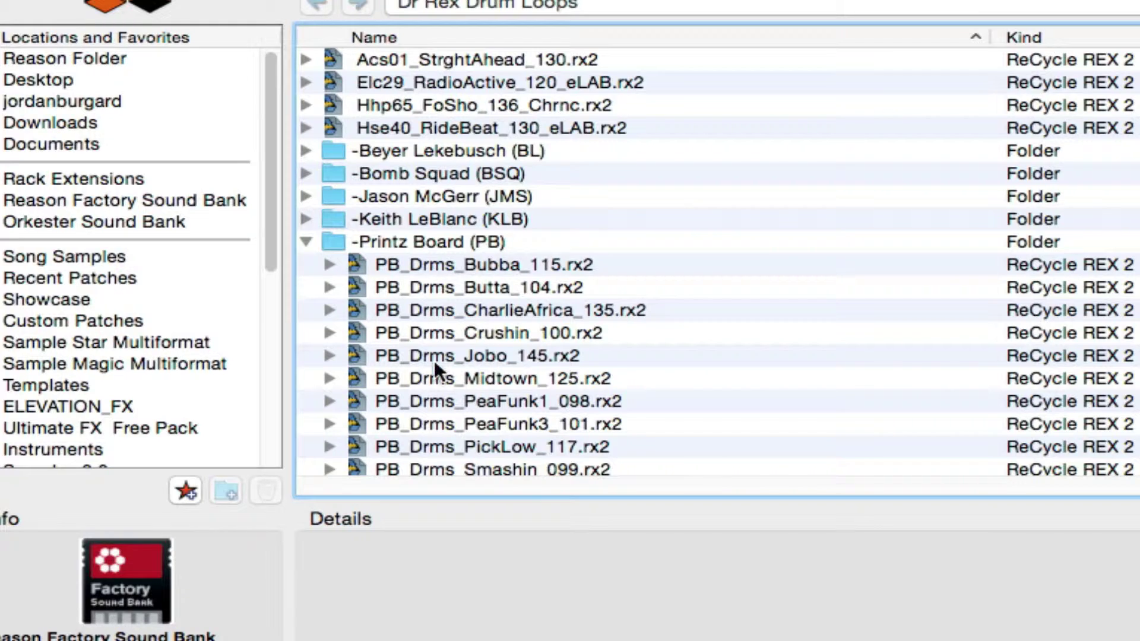
{"action": "scroll", "coordinate": [349, 243], "scroll_direction": "down", "scroll_amount": 1}
{"action": "left_click", "coordinate": [305, 236]}
{"action": "scroll", "coordinate": [303, 226], "scroll_direction": "down", "scroll_amount": 4}
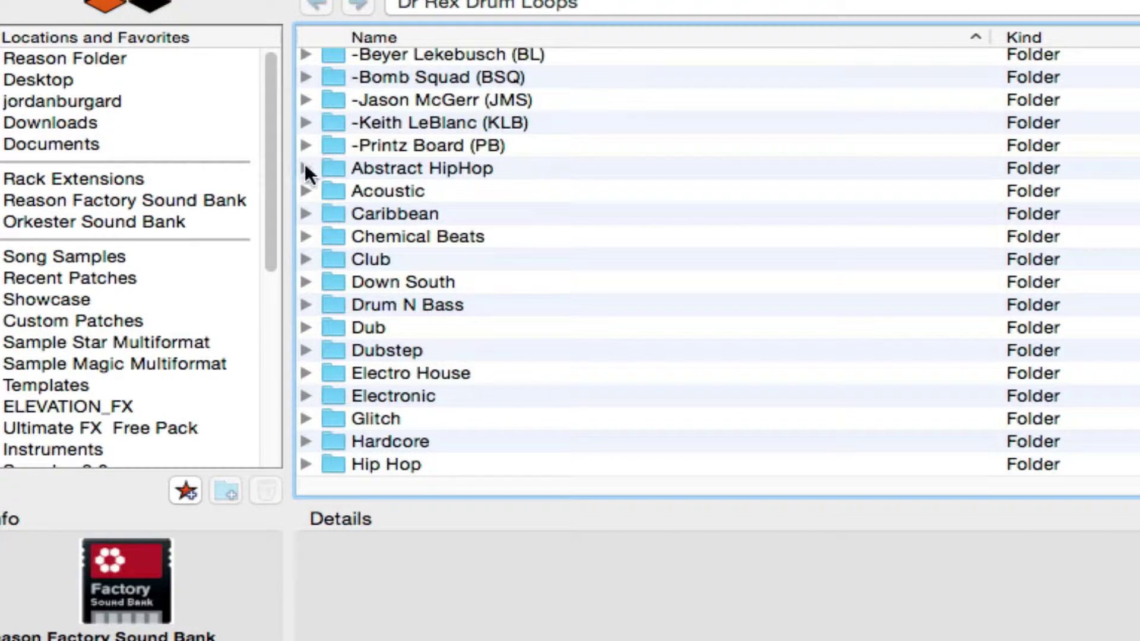
{"action": "left_click", "coordinate": [305, 213]}
{"action": "scroll", "coordinate": [648, 189], "scroll_direction": "down", "scroll_amount": 2}
{"action": "scroll", "coordinate": [650, 191], "scroll_direction": "down", "scroll_amount": 2}
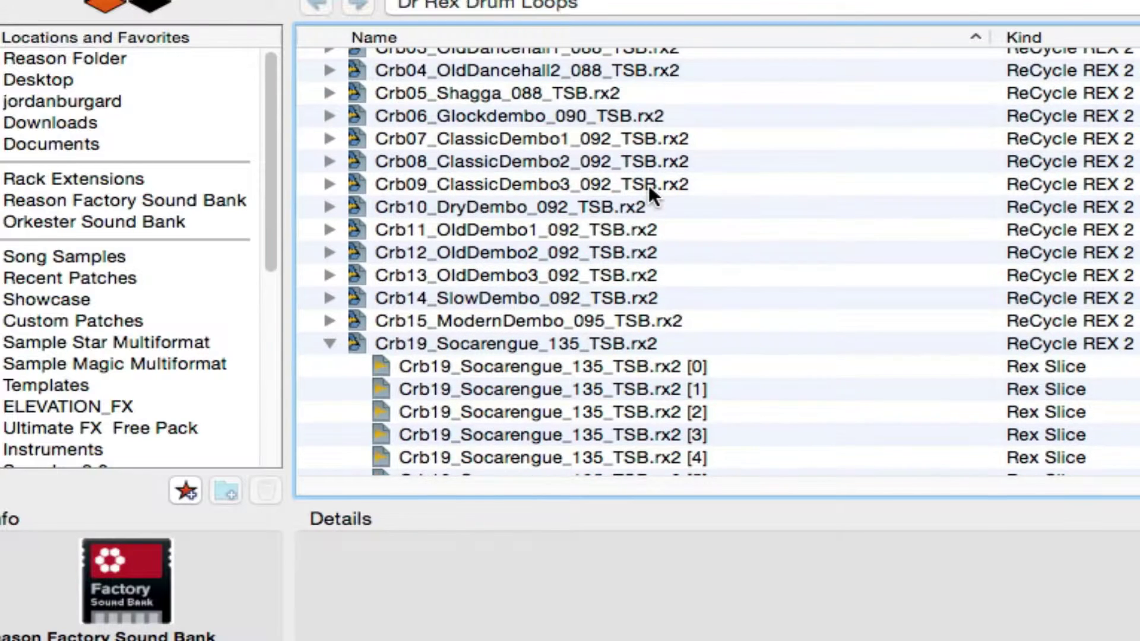
{"action": "left_click", "coordinate": [329, 344]}
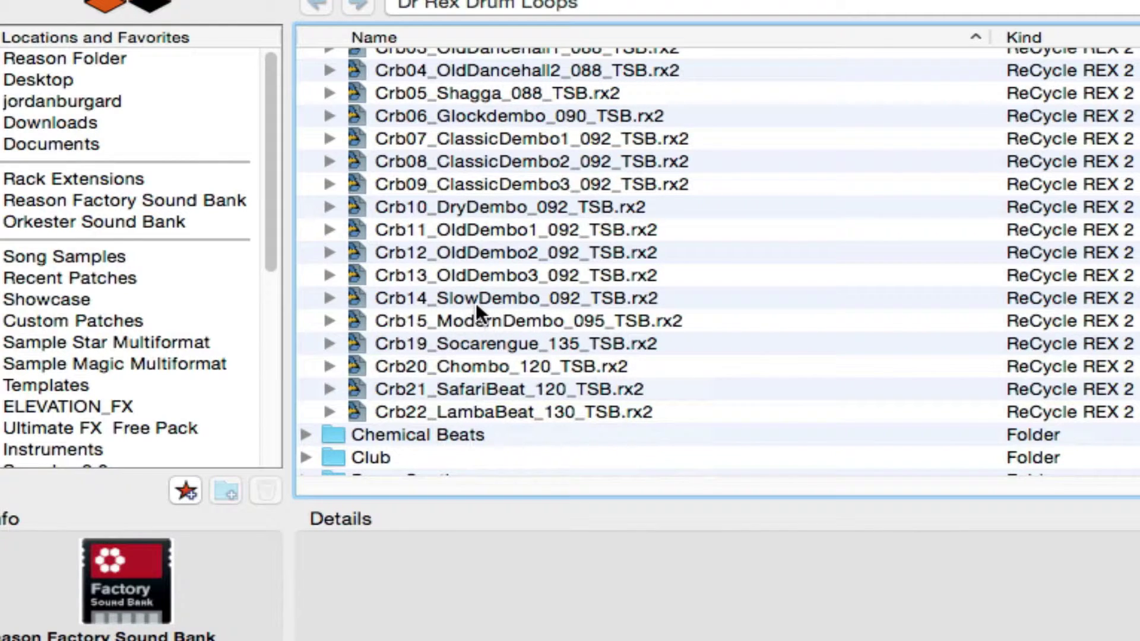
Load slice [11] of Crb11_OldDembo1_092_TSB.rx2 from the Caribbean loops into Redrum channel 6
{"action": "scroll", "coordinate": [478, 305], "scroll_direction": "up", "scroll_amount": 2}
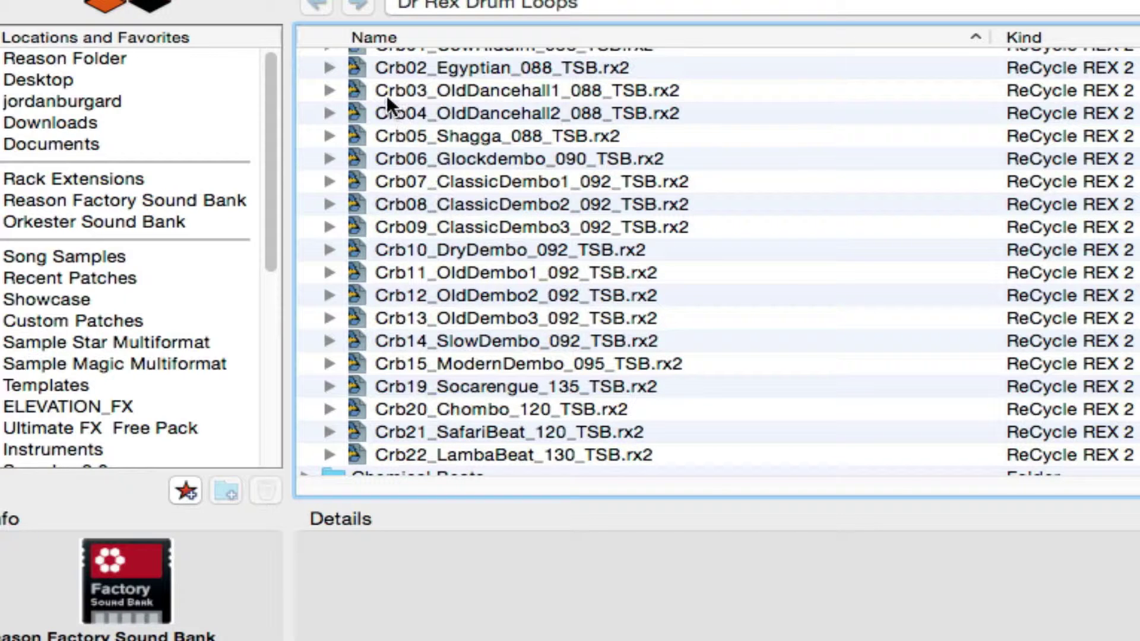
{"action": "scroll", "coordinate": [386, 95], "scroll_direction": "up", "scroll_amount": 2}
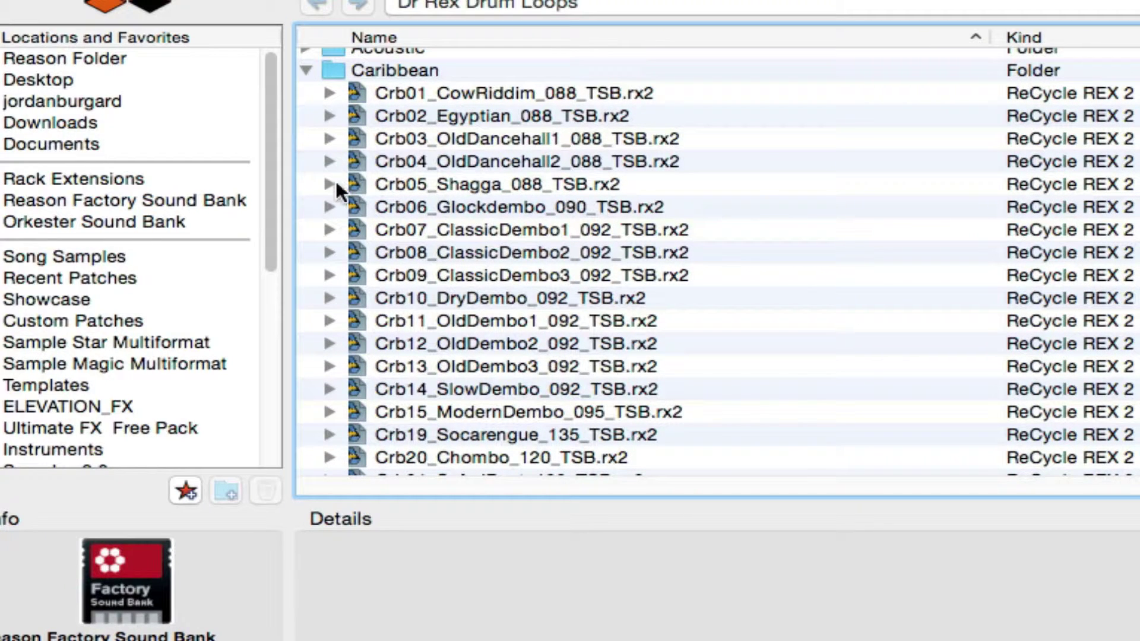
{"action": "left_click", "coordinate": [330, 320]}
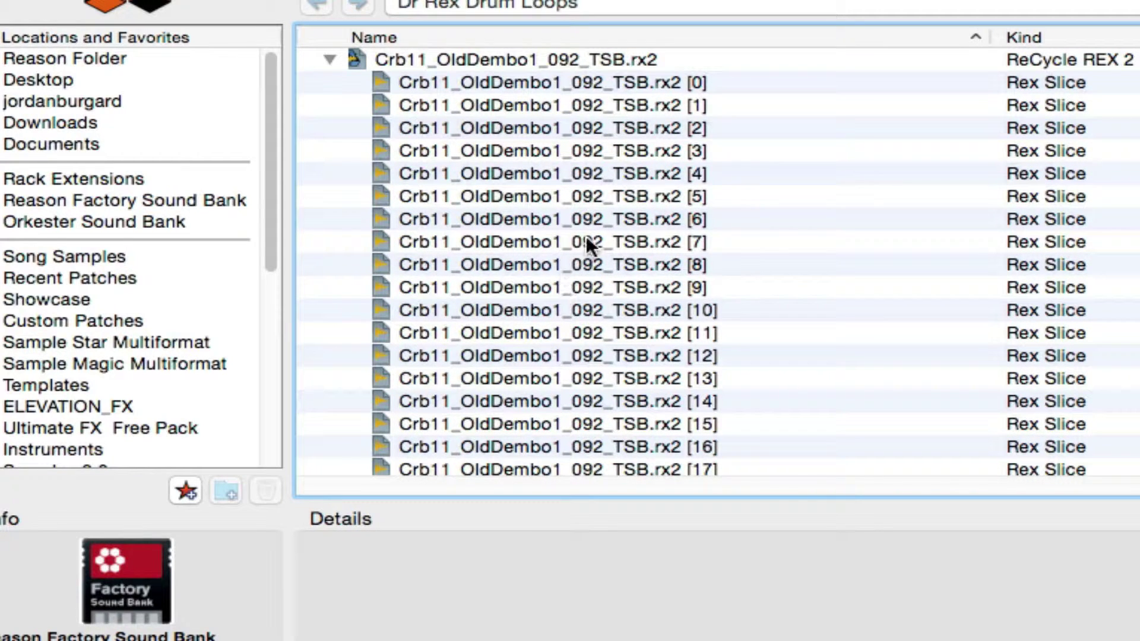
{"action": "left_click", "coordinate": [700, 333]}
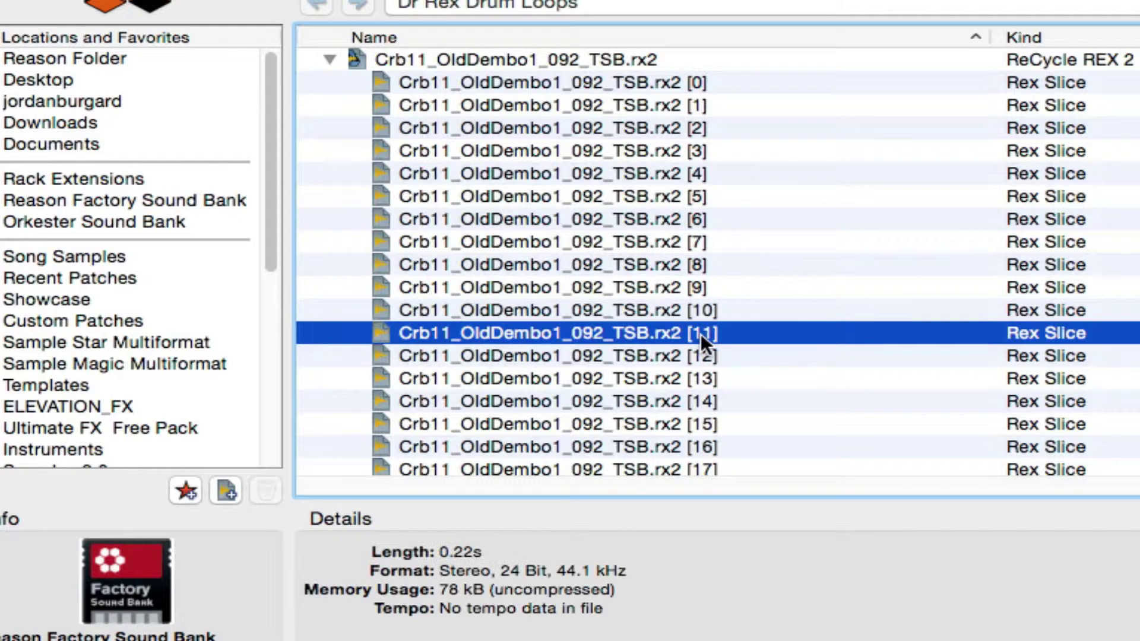
{"action": "left_click", "coordinate": [696, 308]}
{"action": "left_click", "coordinate": [696, 329]}
{"action": "key", "text": "Return"}
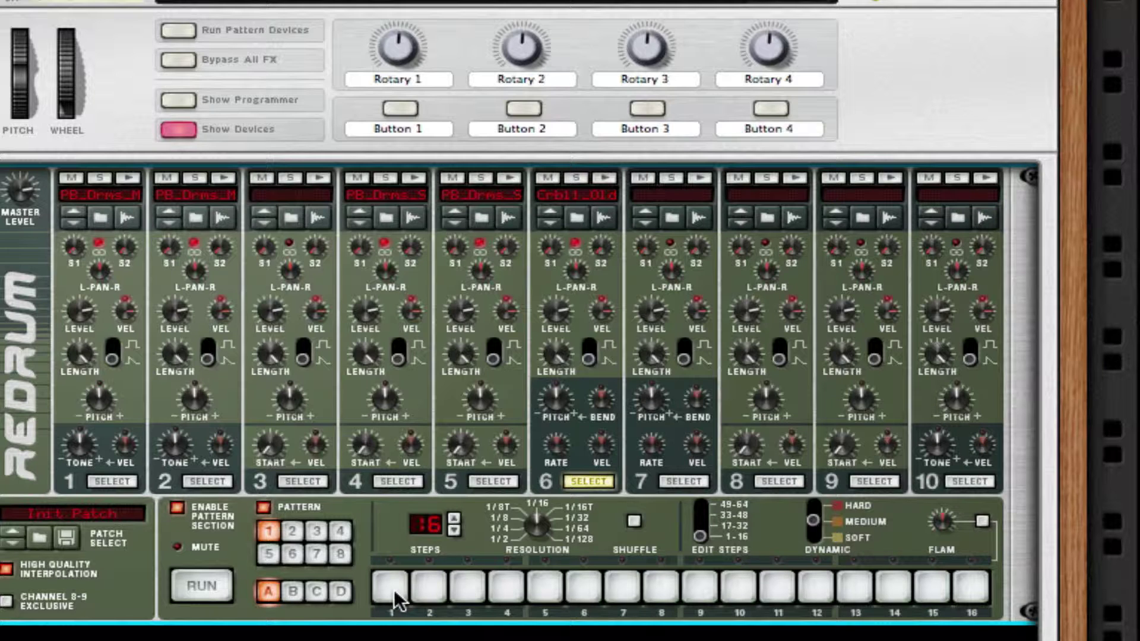
Program channel 6 hits on every odd step from 1 to 15 and run the pattern to audition it
{"action": "left_click", "coordinate": [466, 573]}
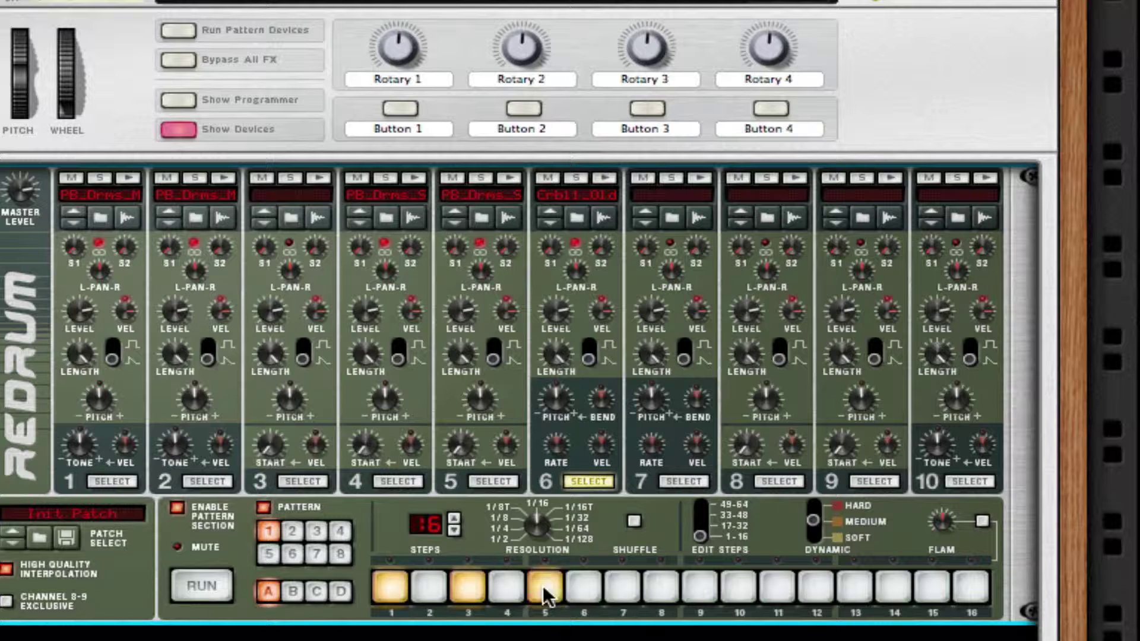
{"action": "left_click", "coordinate": [542, 585]}
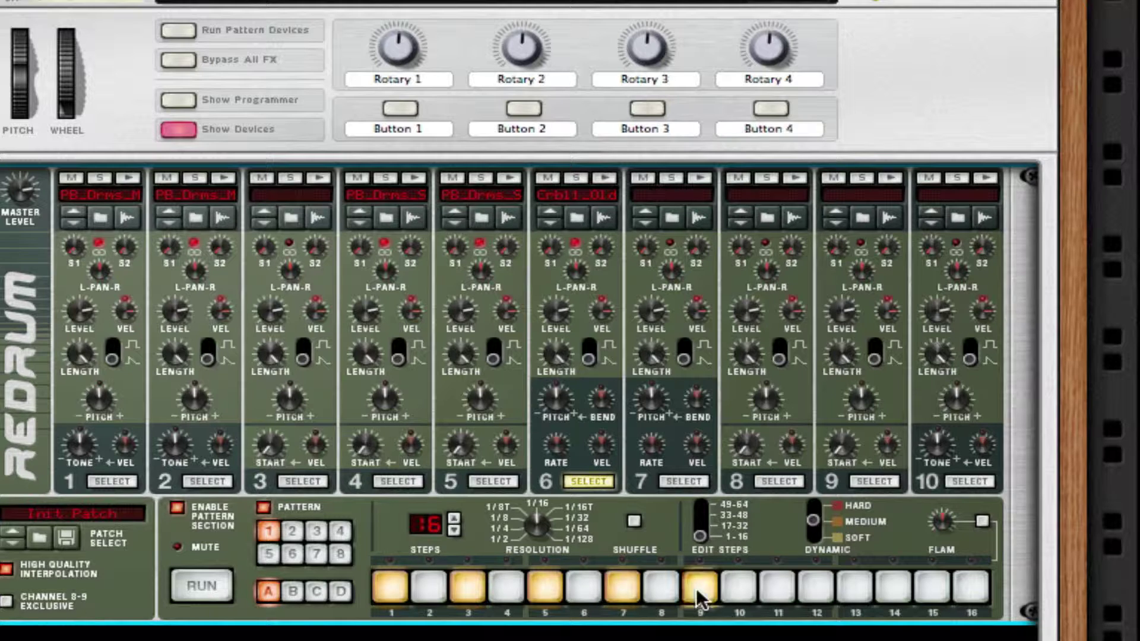
{"action": "left_click", "coordinate": [778, 581]}
{"action": "left_click", "coordinate": [848, 590]}
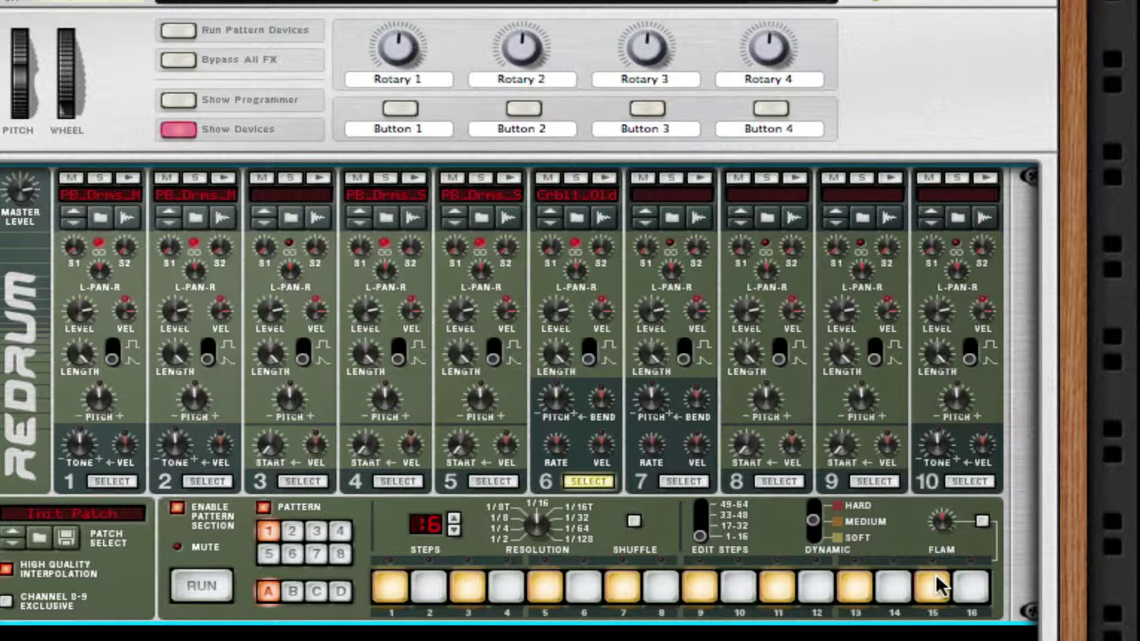
{"action": "key", "text": "space"}
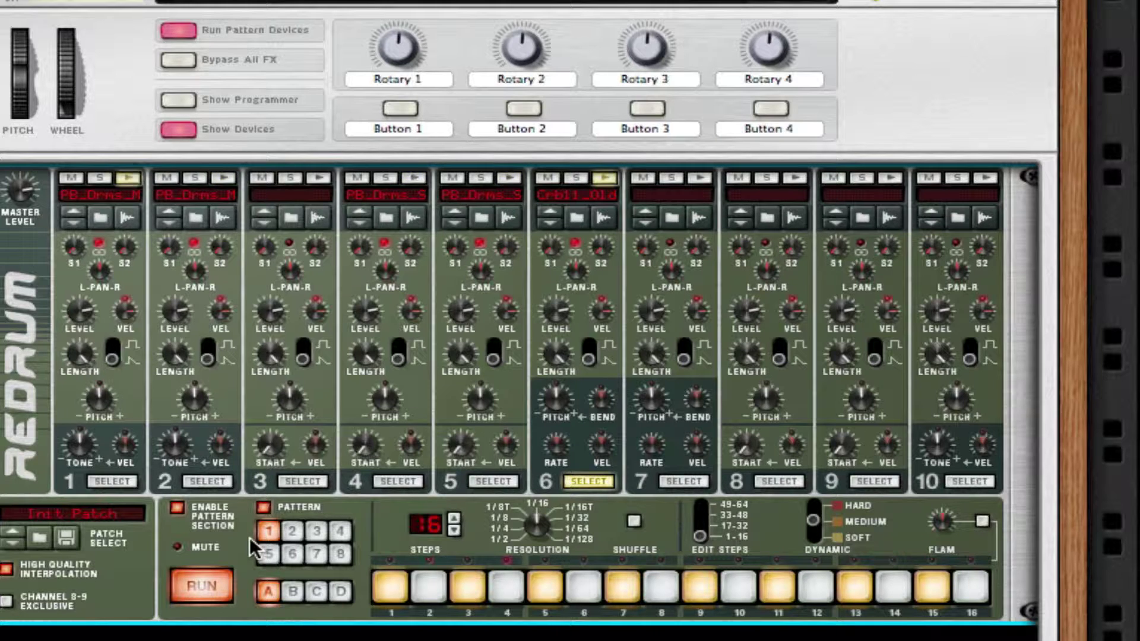
Stop the pattern and load slice [2] of the Caribbean loop Crb11_OldDembo1_092_TSB.rx2 into Redrum channel 7
{"action": "key", "text": "space"}
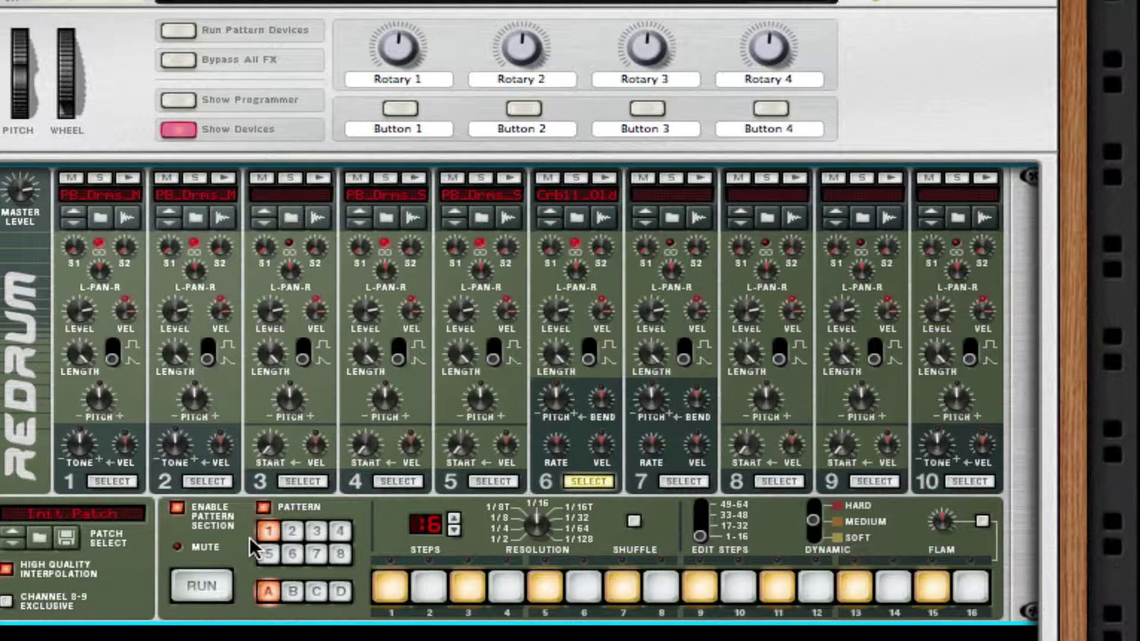
{"action": "left_click", "coordinate": [668, 216]}
{"action": "scroll", "coordinate": [603, 330], "scroll_direction": "down", "scroll_amount": 5}
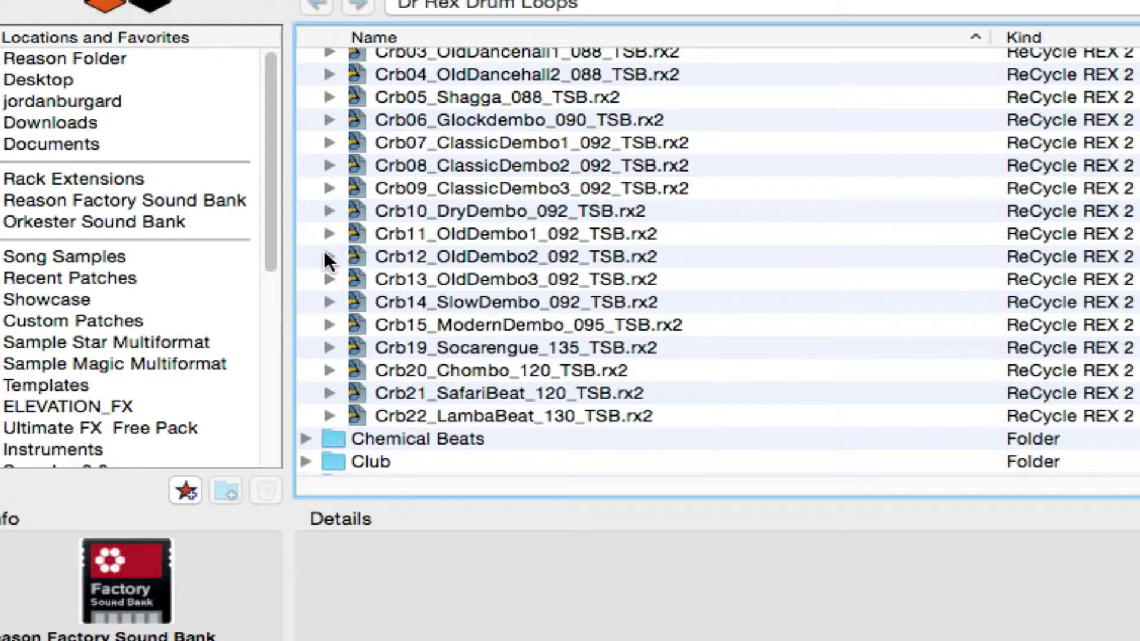
{"action": "left_click", "coordinate": [328, 257]}
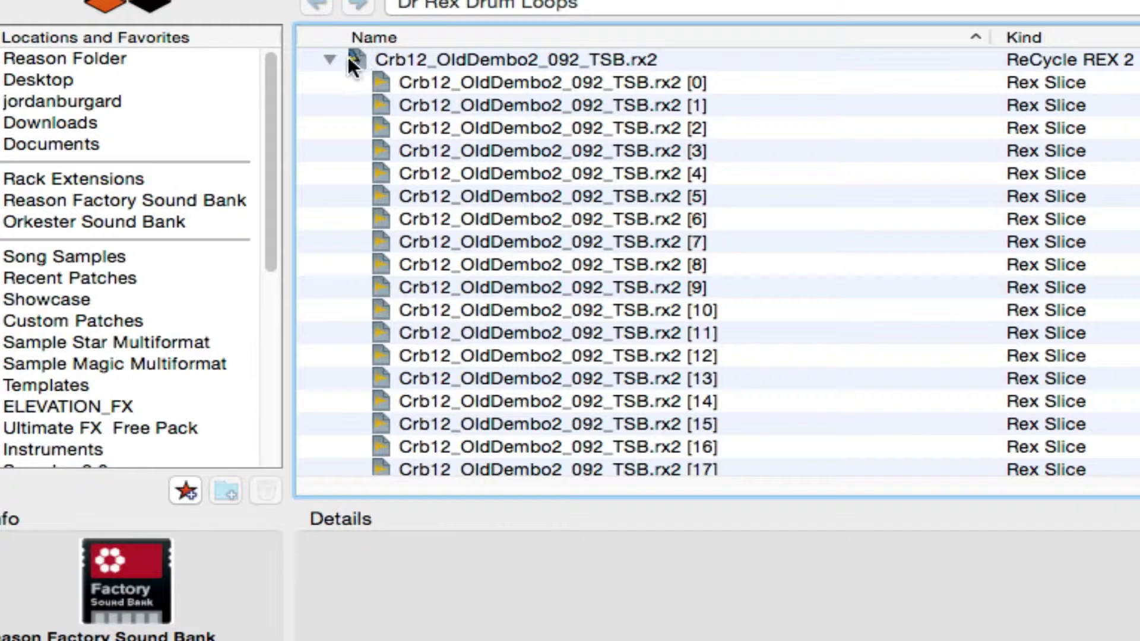
{"action": "left_click", "coordinate": [329, 60]}
{"action": "scroll", "coordinate": [317, 184], "scroll_direction": "up", "scroll_amount": 3}
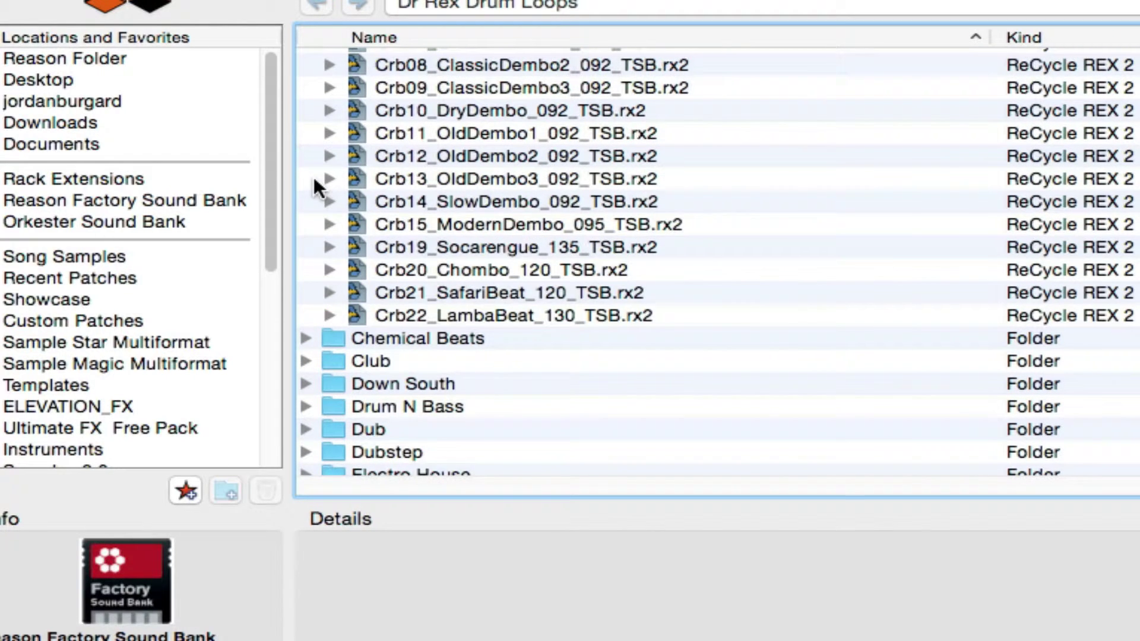
{"action": "left_click", "coordinate": [329, 133]}
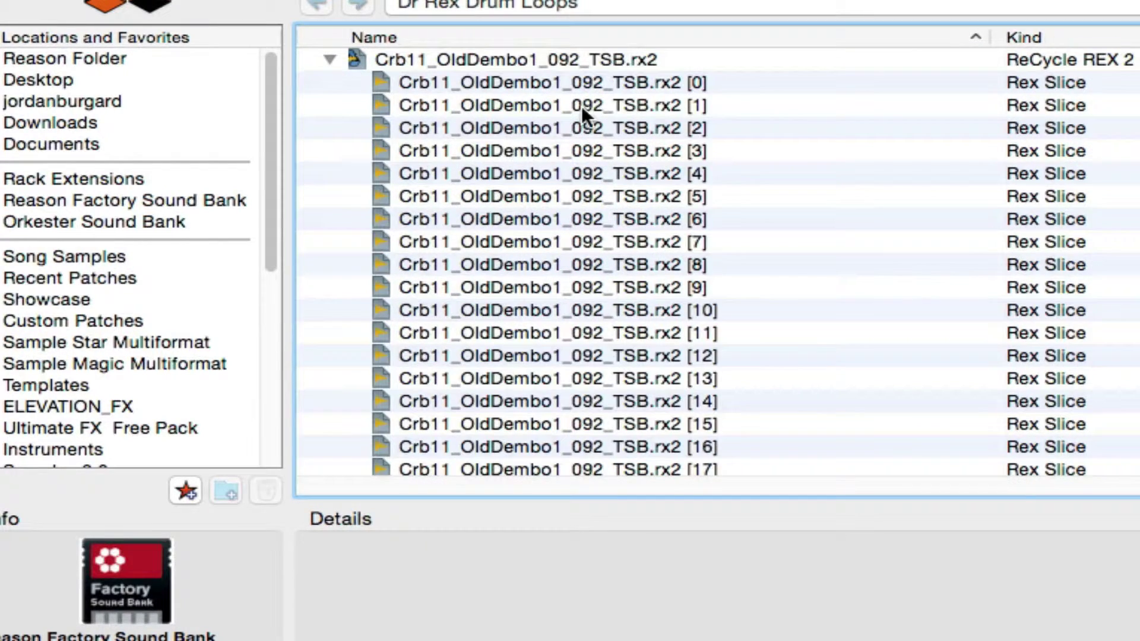
{"action": "left_click", "coordinate": [564, 127]}
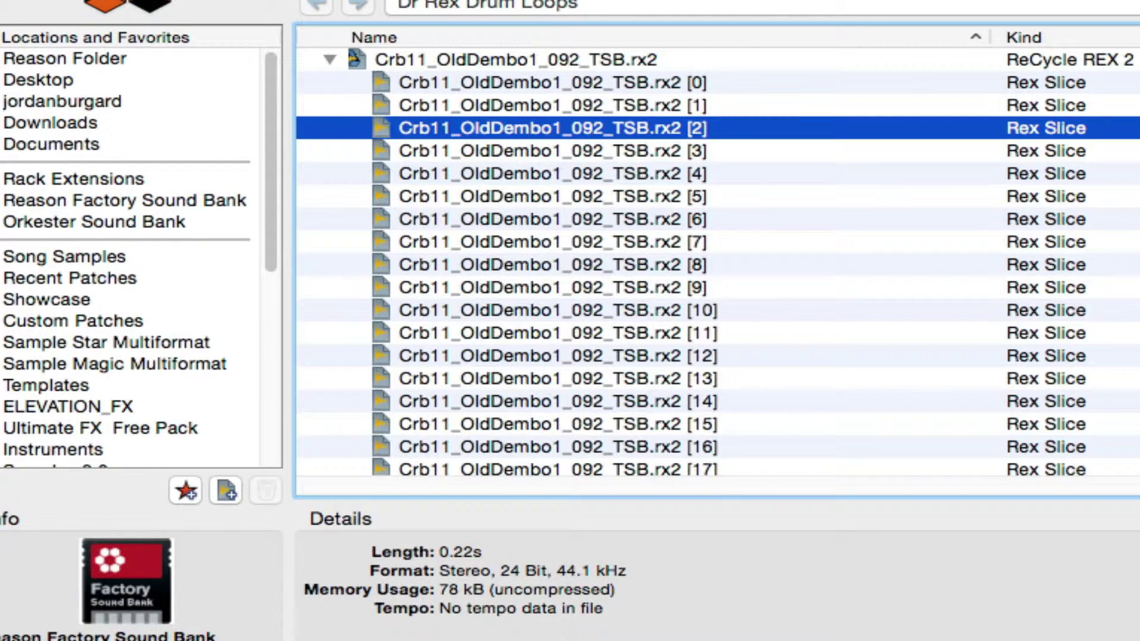
{"action": "key", "text": "Return"}
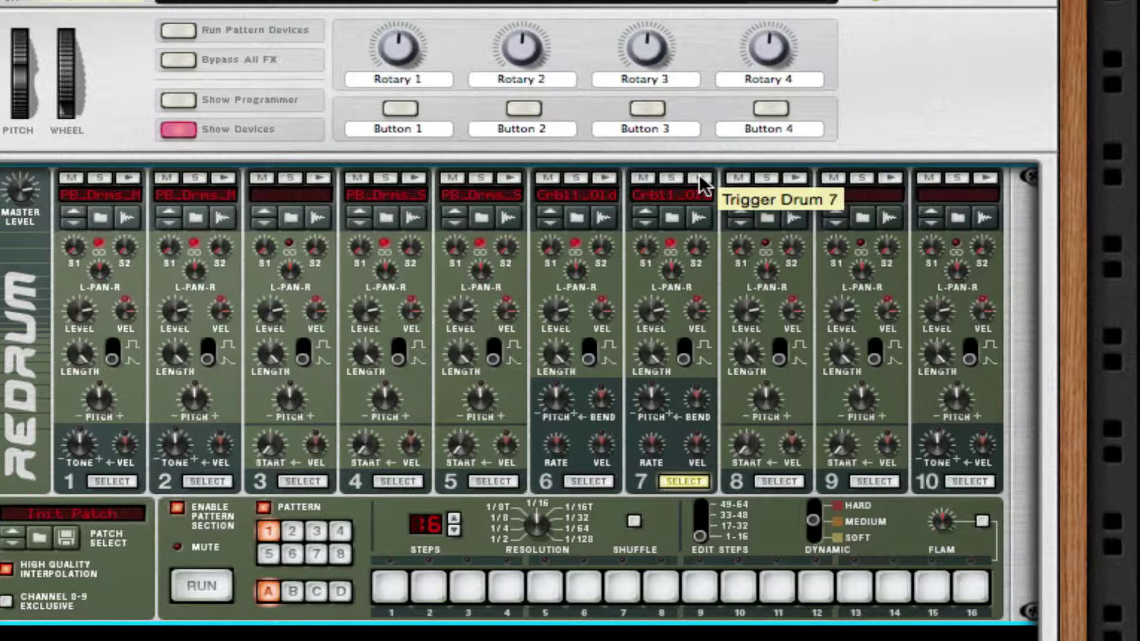
Program channel 7 with medium hits on steps 3, 7 and 10 and a soft hit on step 15, then audition the pattern
{"action": "left_click", "coordinate": [469, 584]}
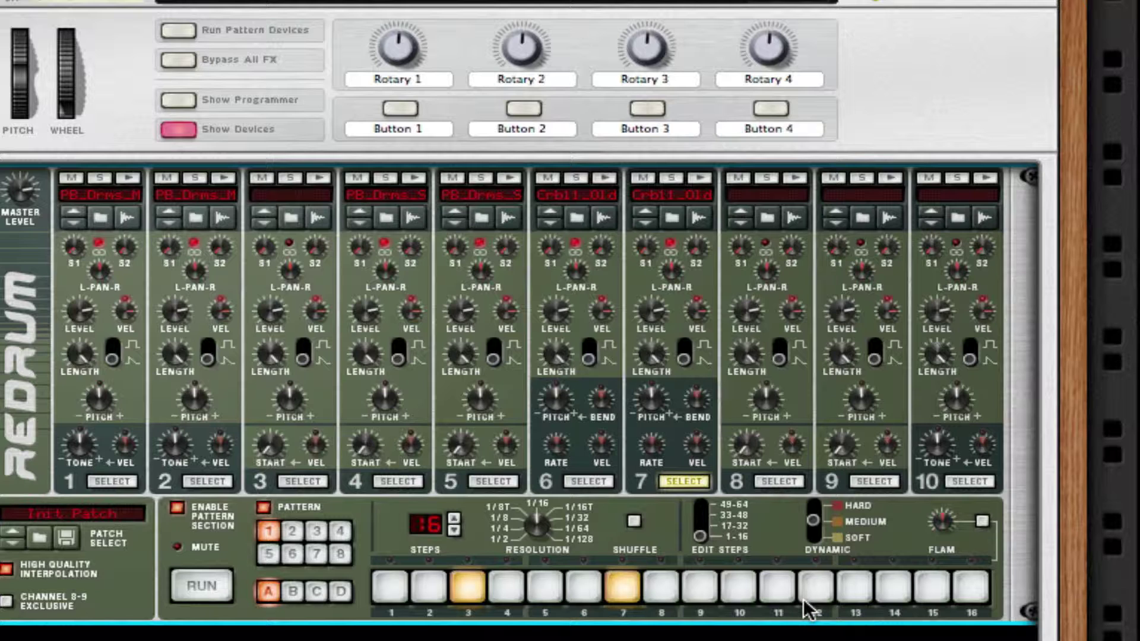
{"action": "left_click", "coordinate": [812, 532]}
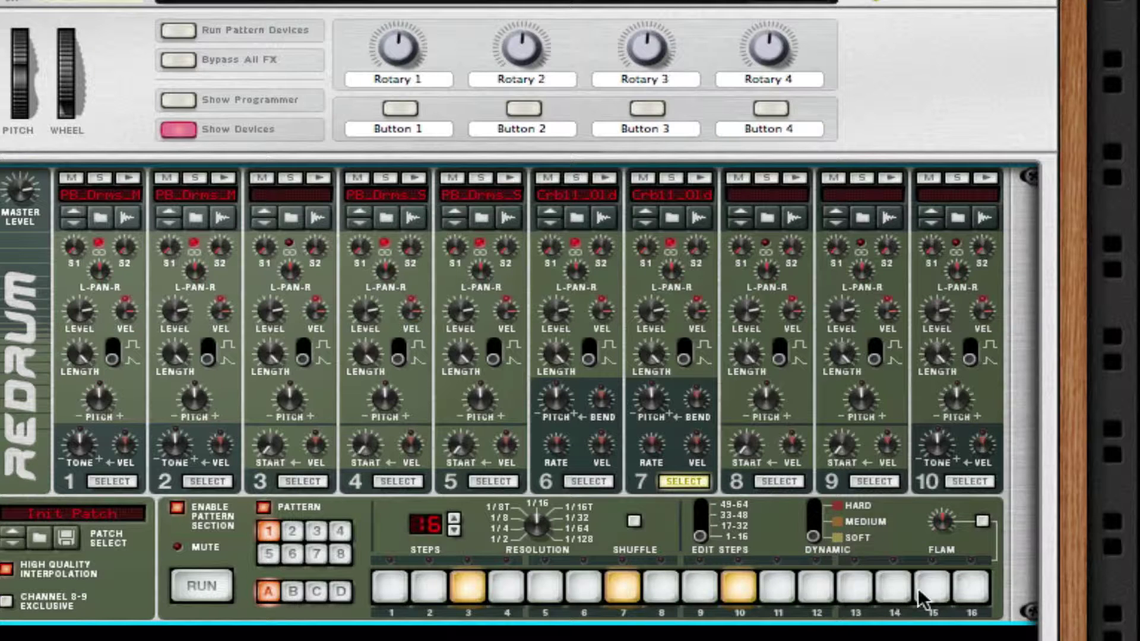
{"action": "key", "text": "space"}
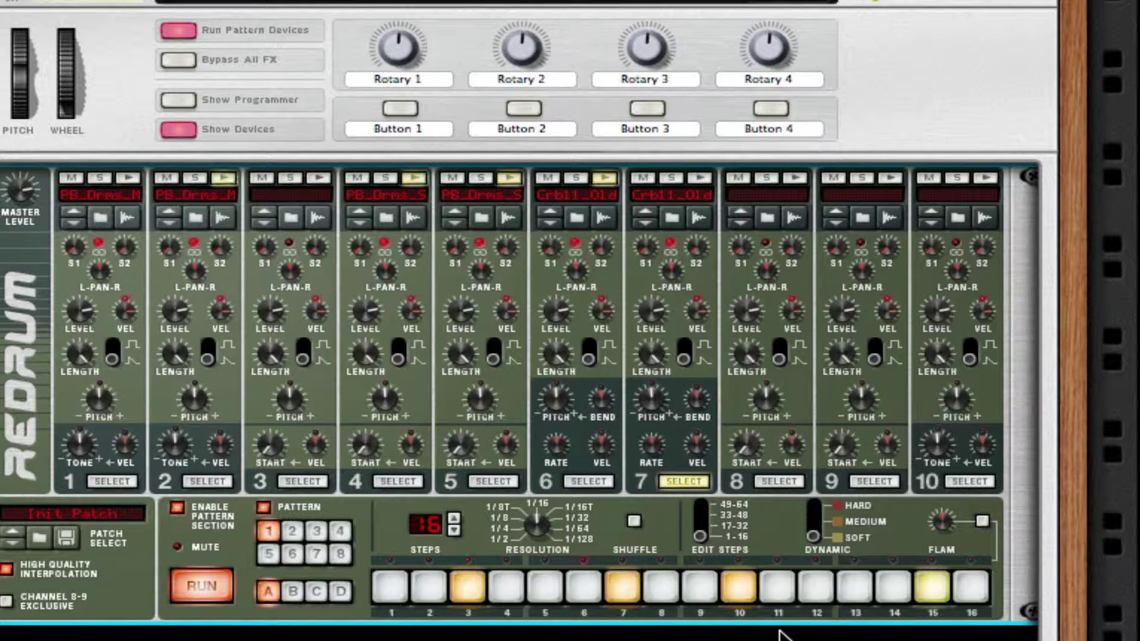
{"action": "key", "text": "space"}
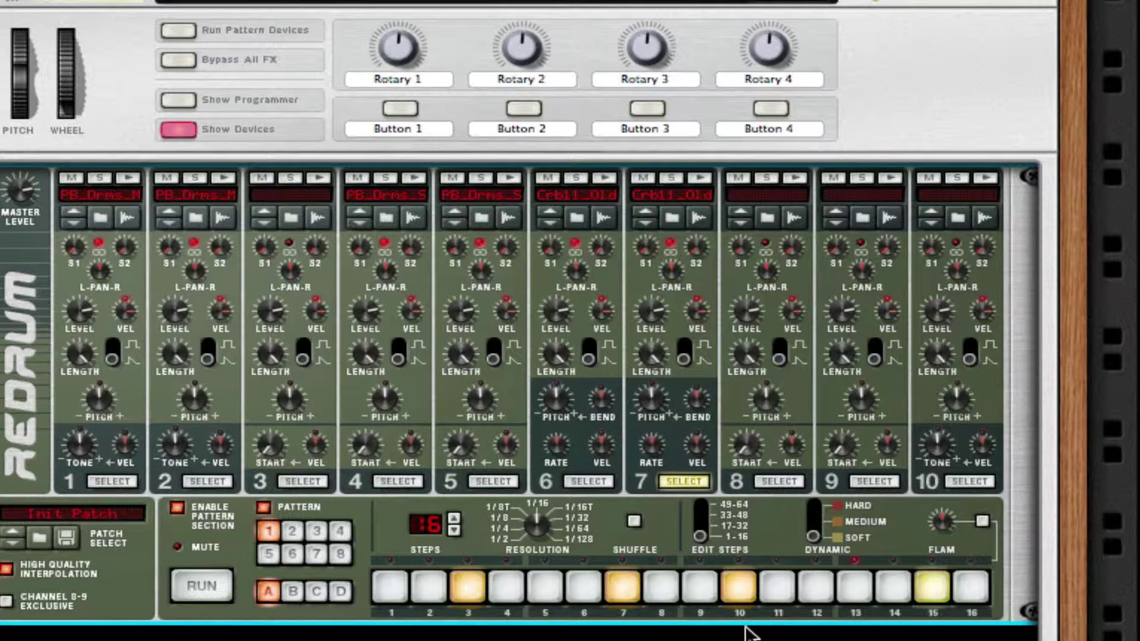
Check which Crb11_OldDembo1_092_TSB.rx2 slices are loaded in Redrum channels 6 and 7
{"action": "left_click", "coordinate": [577, 215]}
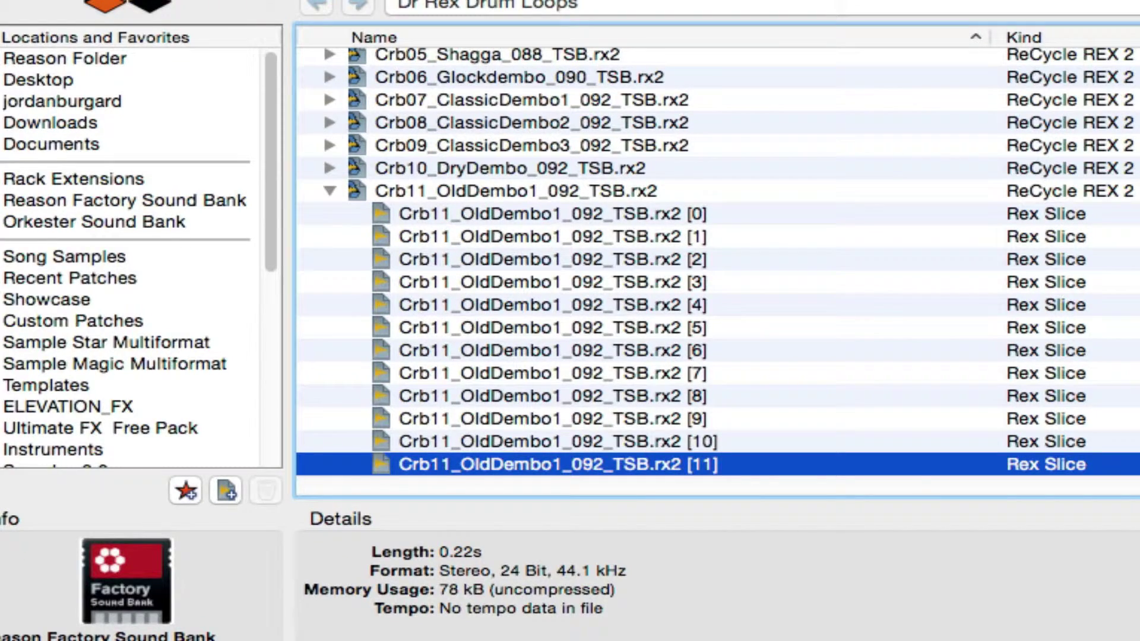
{"action": "key", "text": "Return"}
{"action": "left_click", "coordinate": [665, 219]}
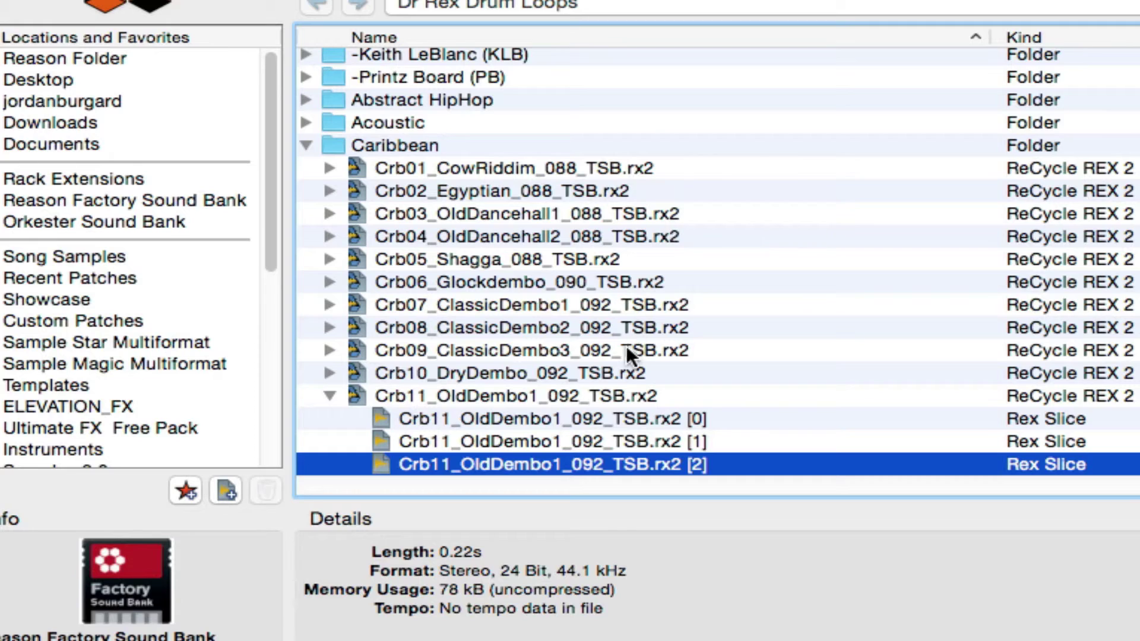
{"action": "scroll", "coordinate": [626, 355], "scroll_direction": "down", "scroll_amount": 2}
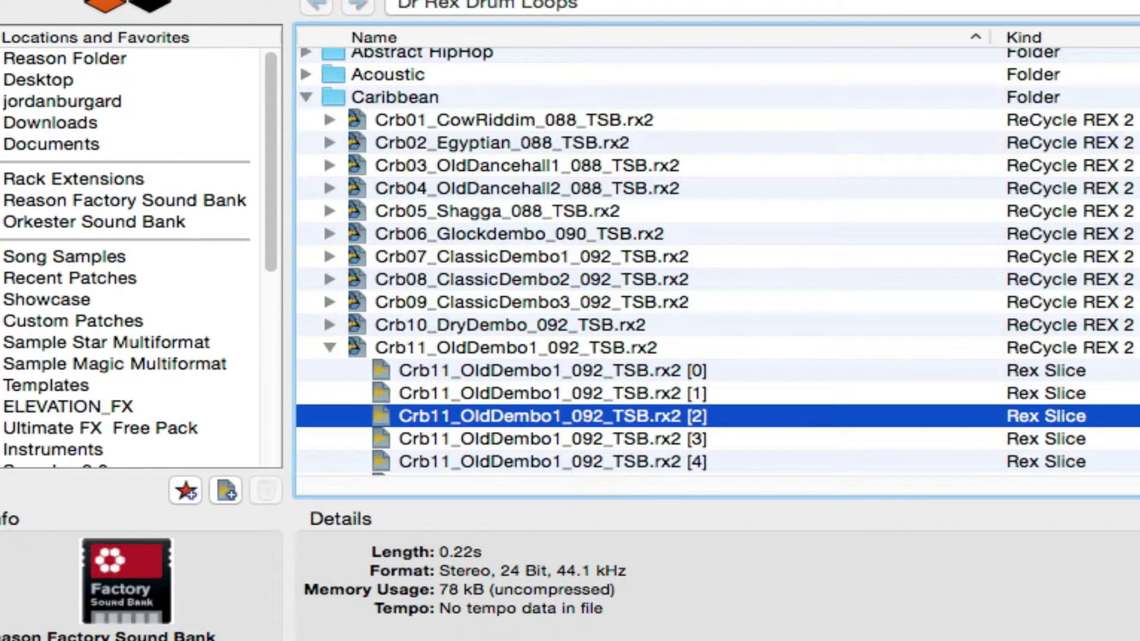
{"action": "key", "text": "Return"}
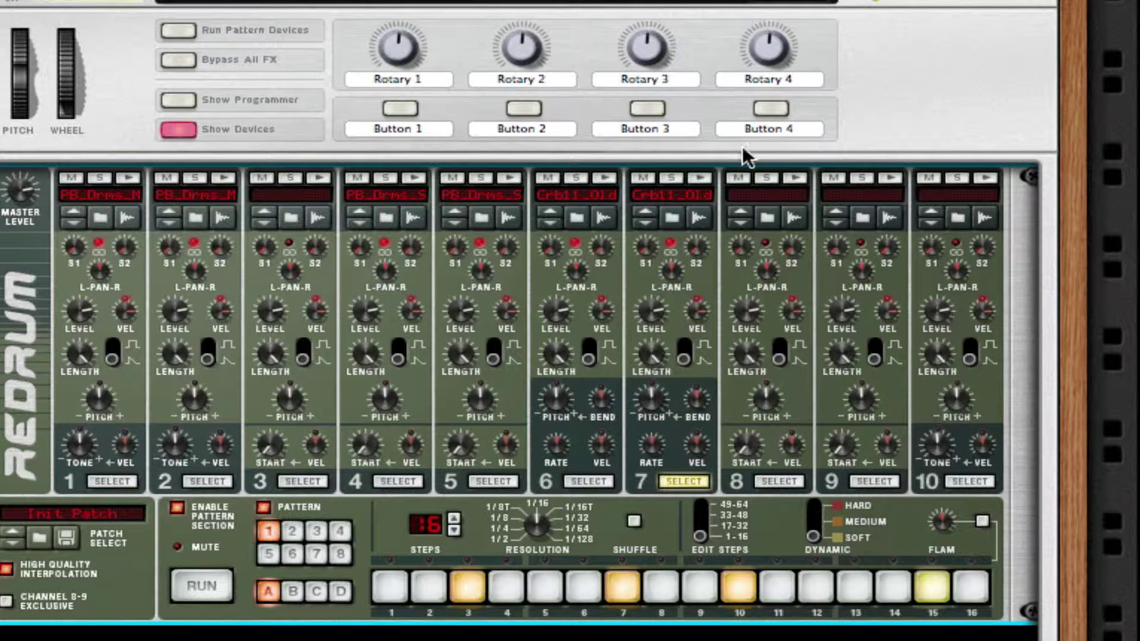
Load slice [1] of the Caribbean loop Crb19_Socarengue_135_TSB.rx2 into Redrum channel 8, collapsing the Crb11_OldDembo1 loop while browsing
{"action": "left_click", "coordinate": [774, 217]}
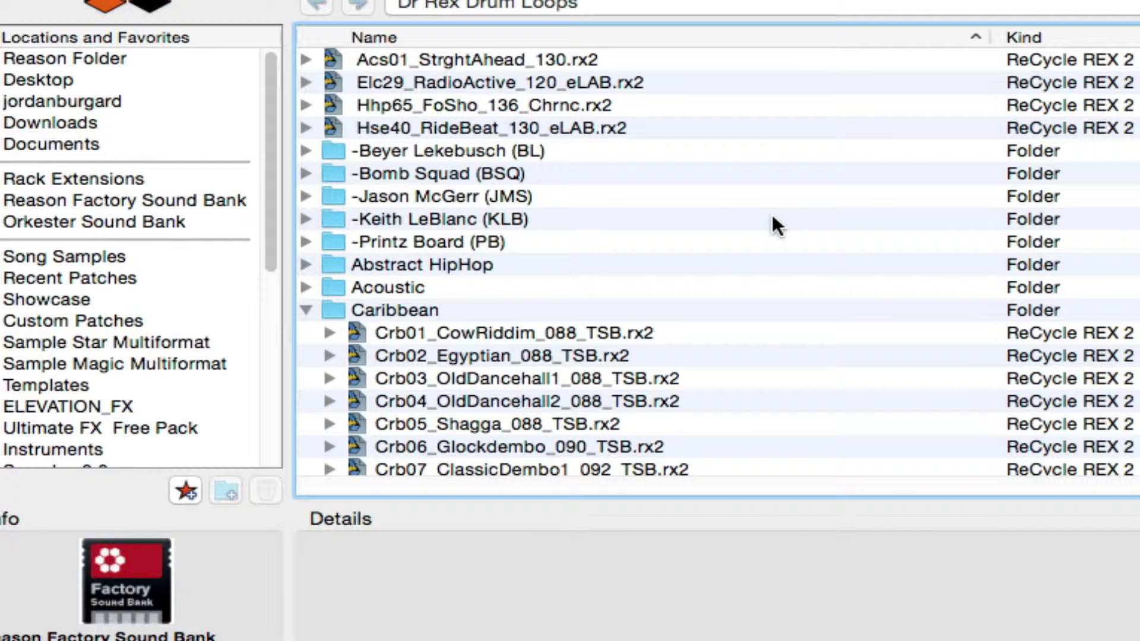
{"action": "scroll", "coordinate": [433, 376], "scroll_direction": "down", "scroll_amount": 5}
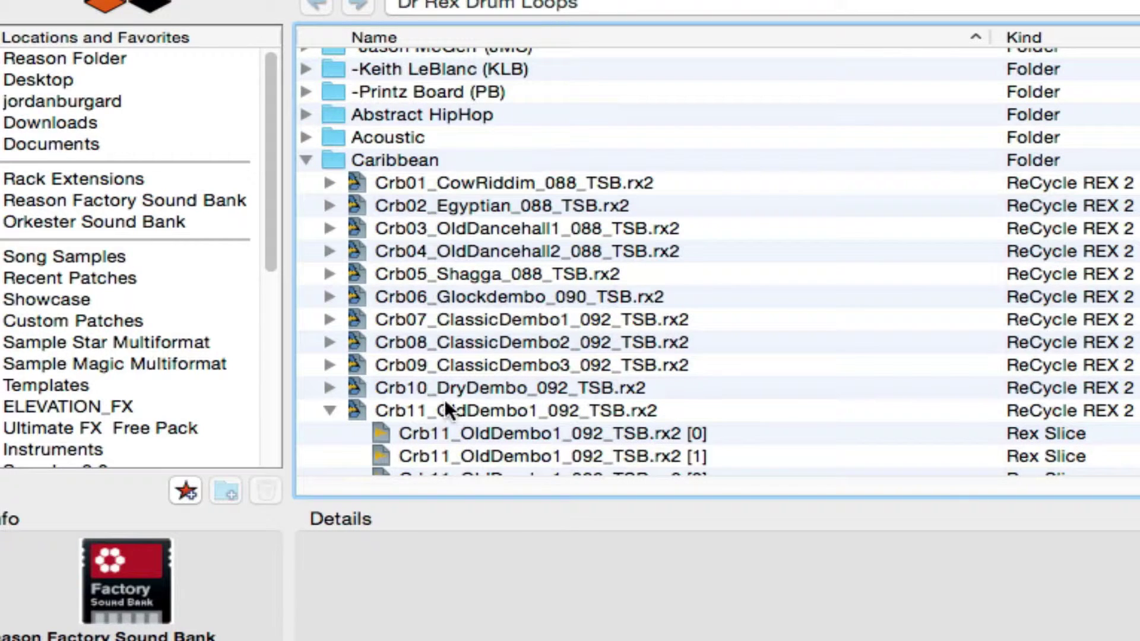
{"action": "left_click", "coordinate": [339, 414]}
{"action": "scroll", "coordinate": [374, 404], "scroll_direction": "down", "scroll_amount": 4}
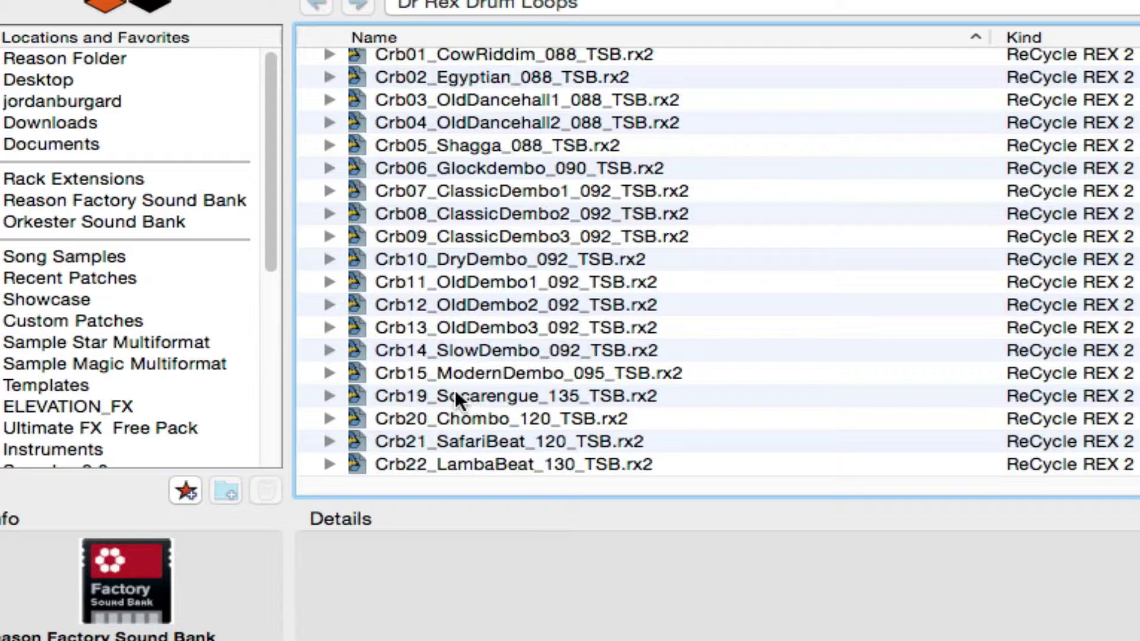
{"action": "left_click", "coordinate": [329, 396]}
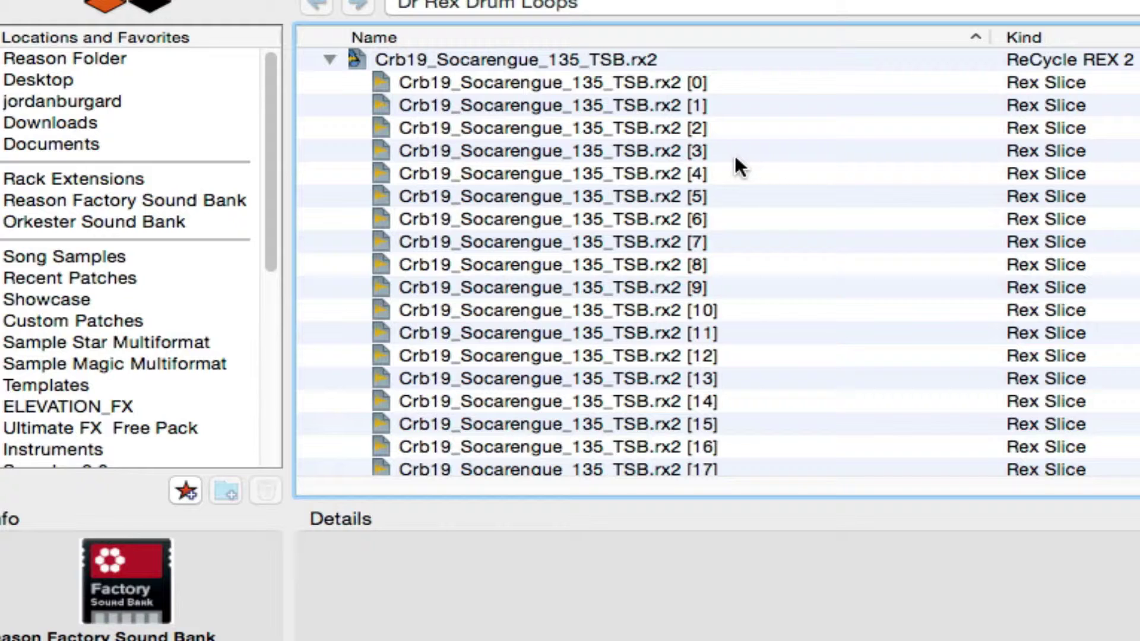
{"action": "left_click", "coordinate": [639, 105]}
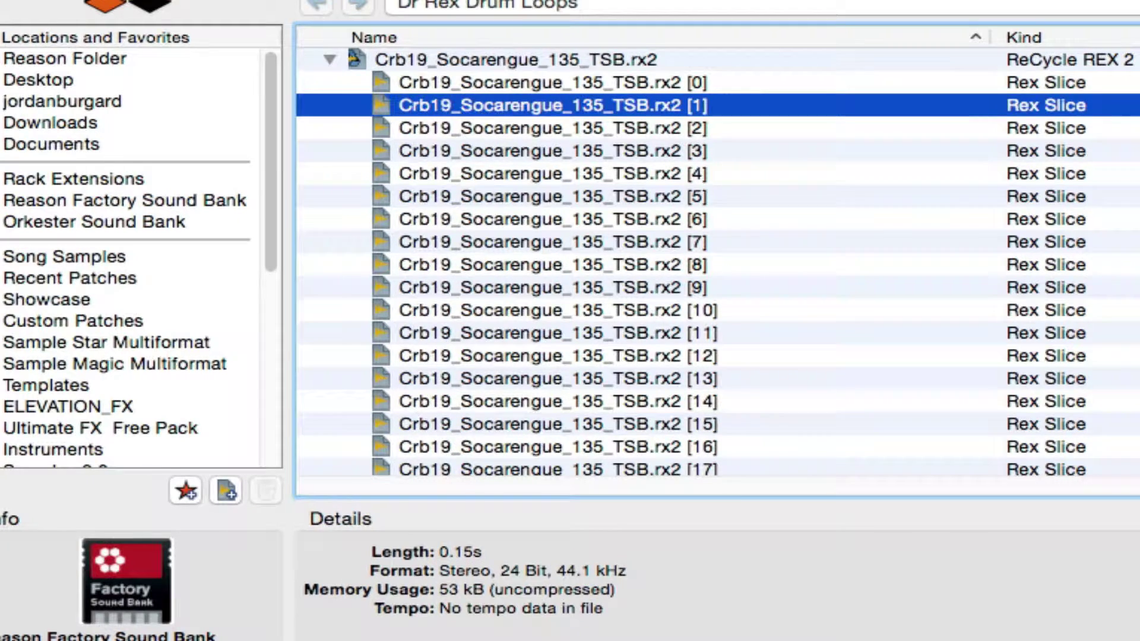
{"action": "key", "text": "Return"}
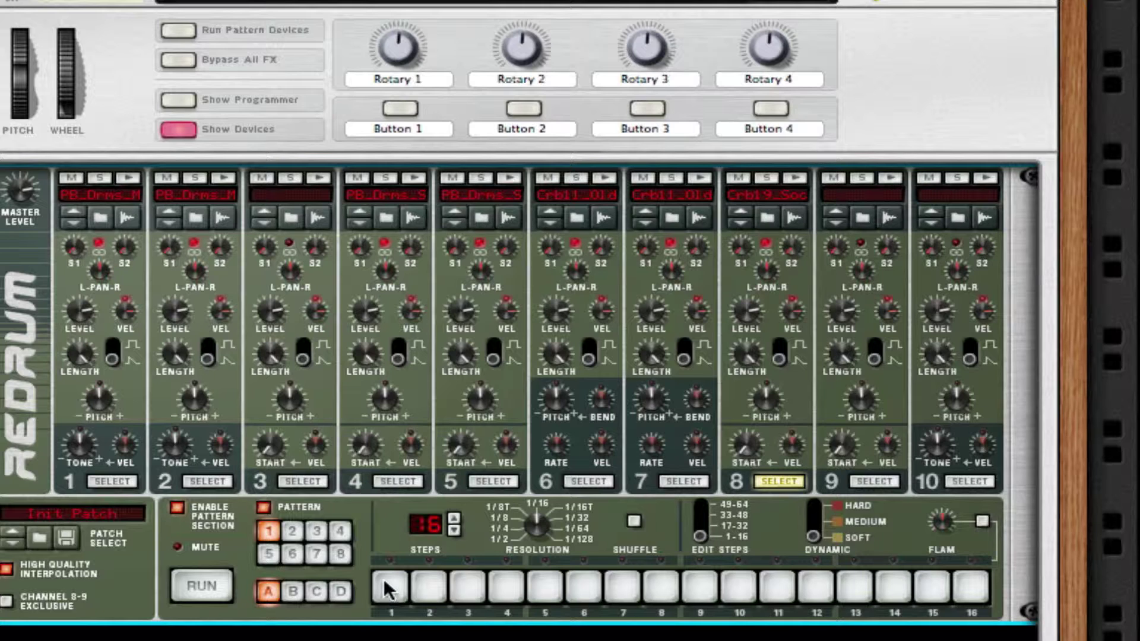
Program soft channel 8 hits on steps 1, 4, 7, 12 and 14, then run the pattern and stop it
{"action": "left_click", "coordinate": [408, 588]}
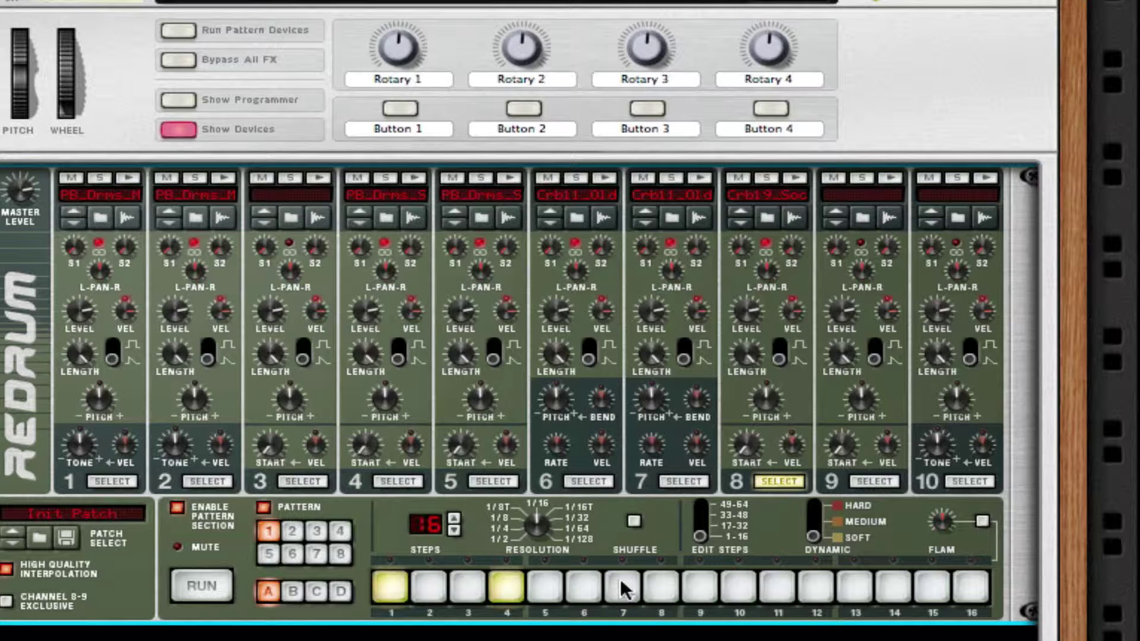
{"action": "left_click", "coordinate": [816, 586]}
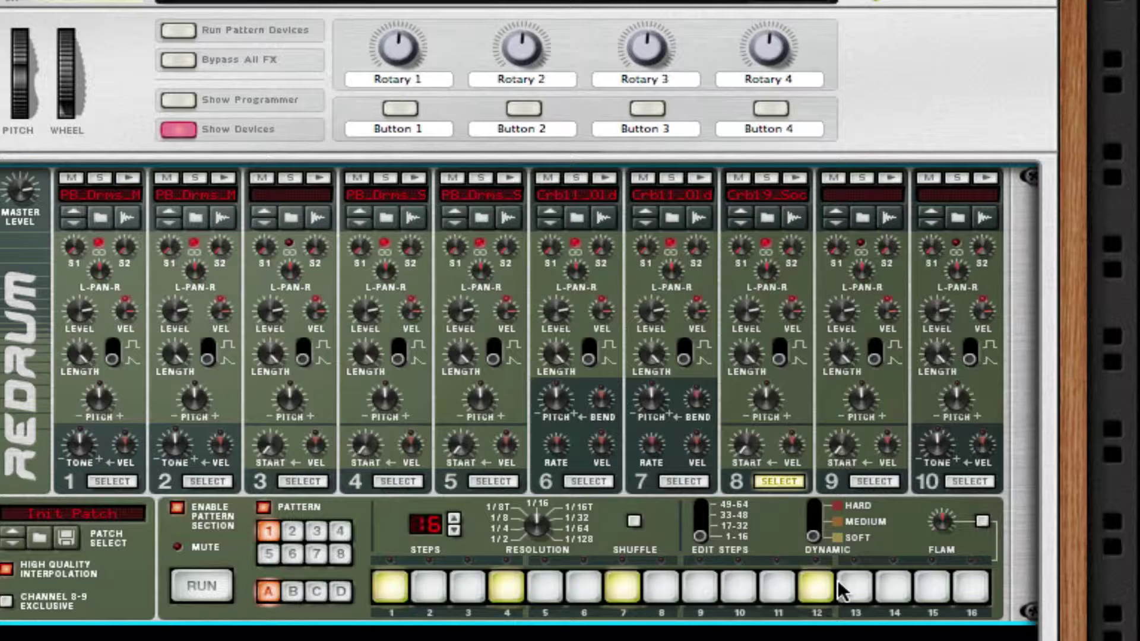
{"action": "left_click", "coordinate": [892, 585]}
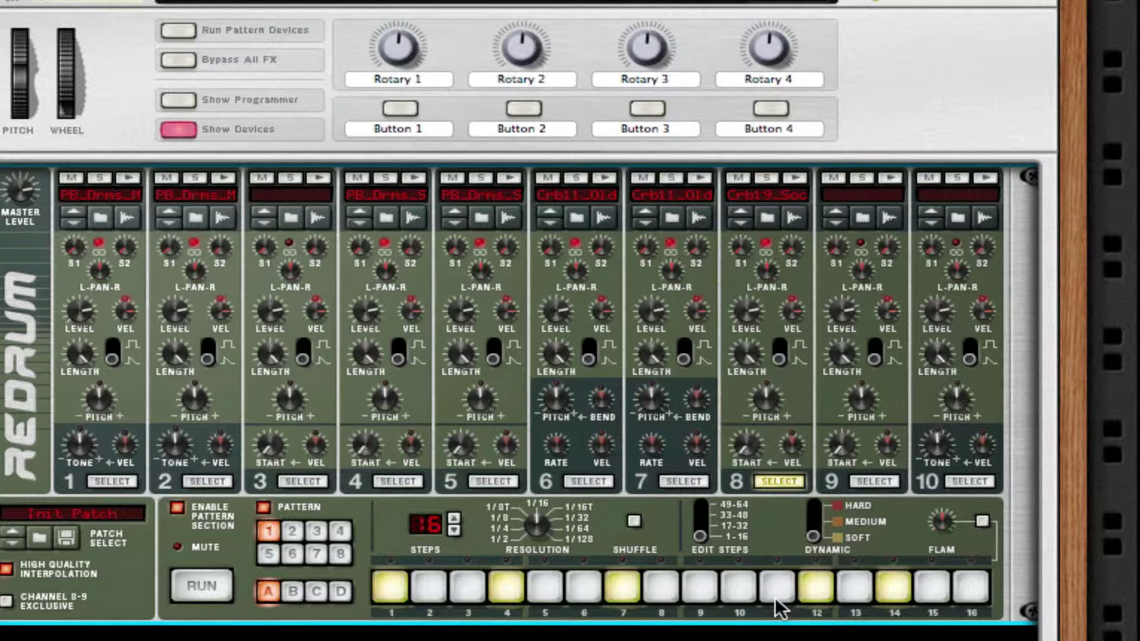
{"action": "key", "text": "space"}
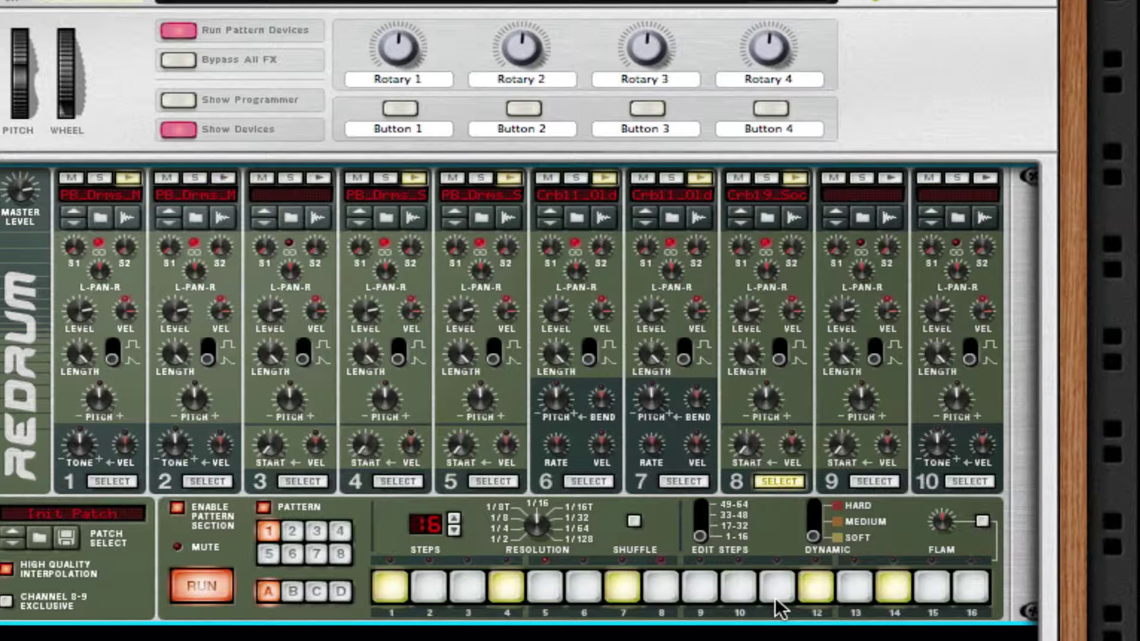
{"action": "key", "text": "space"}
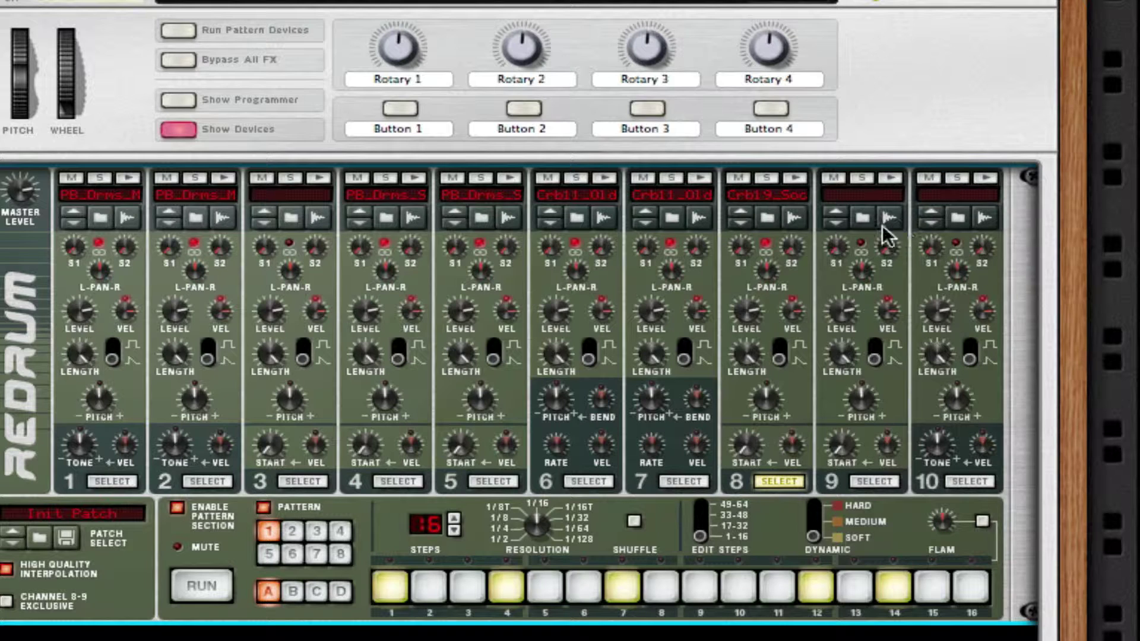
Load slice [2] of Crb19_Socarengue_135_TSB.rx2 into Redrum channel 9
{"action": "left_click", "coordinate": [861, 218]}
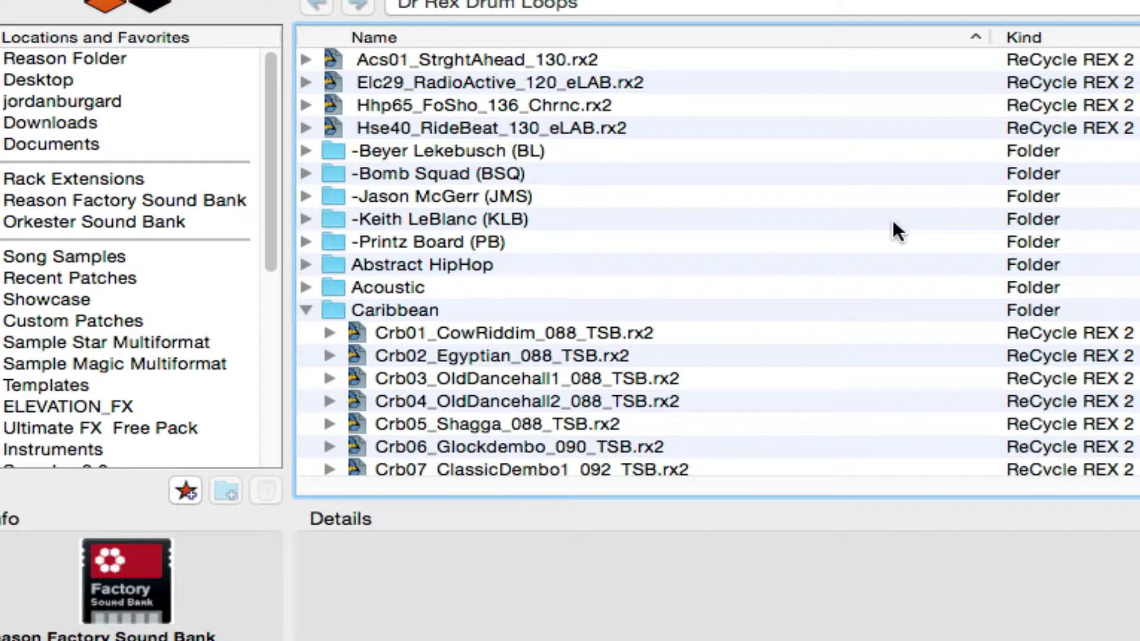
{"action": "scroll", "coordinate": [942, 290], "scroll_direction": "down", "scroll_amount": 10}
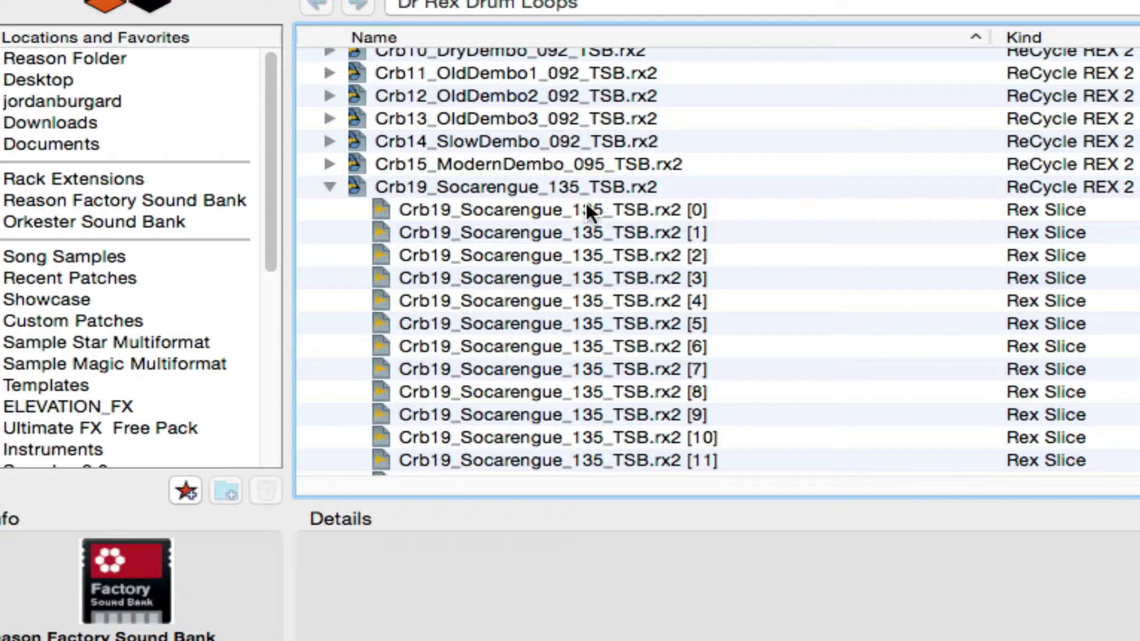
{"action": "left_click", "coordinate": [568, 259]}
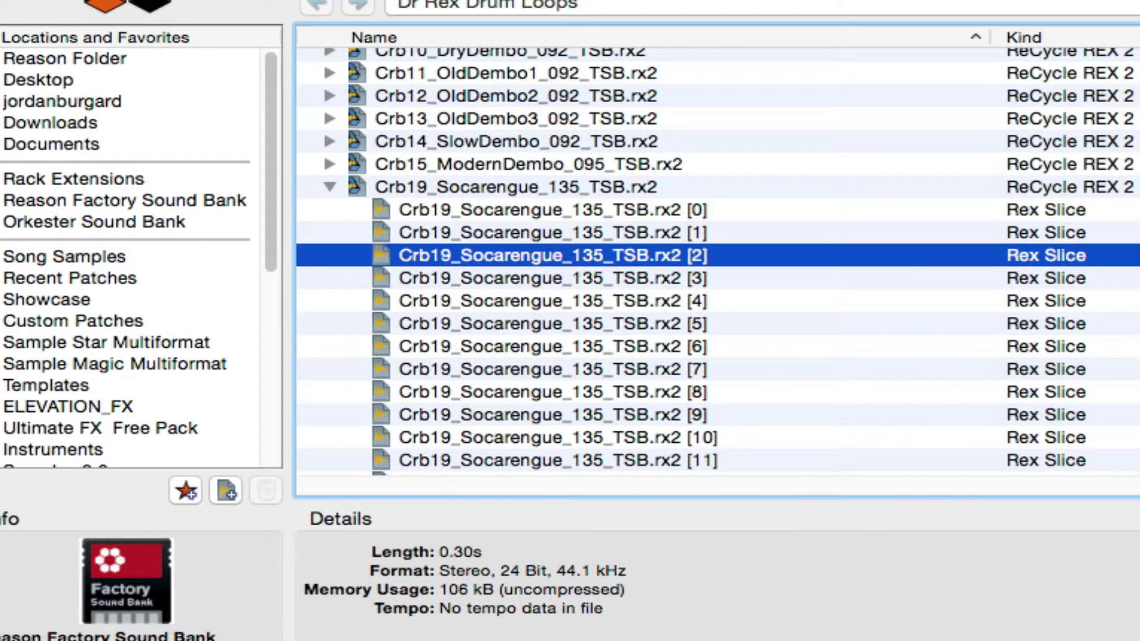
{"action": "key", "text": "Return"}
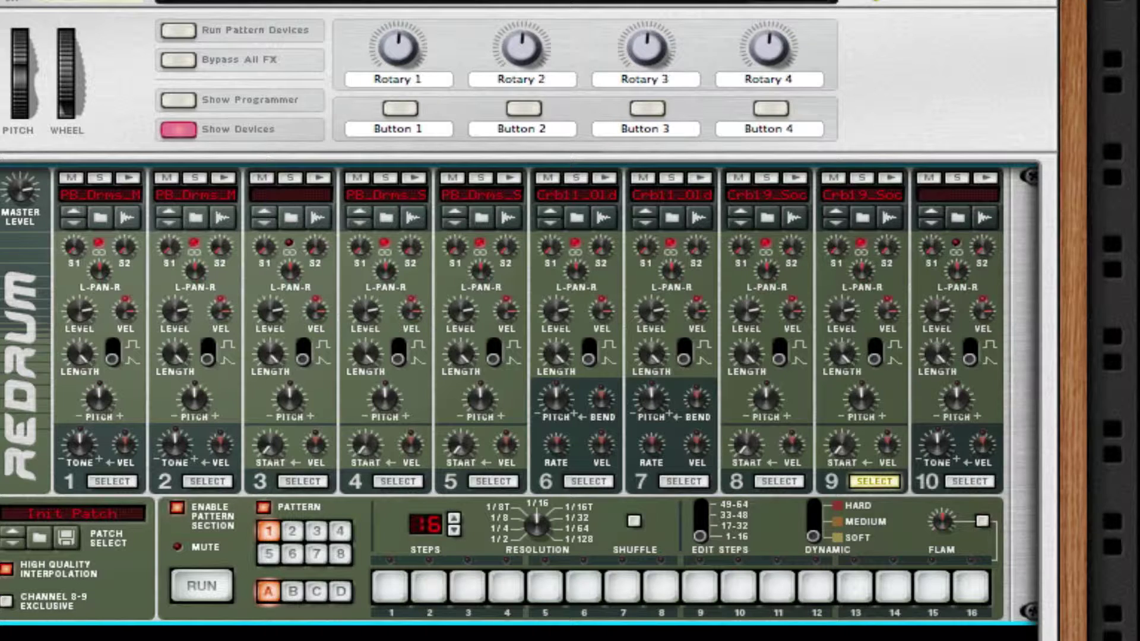
Program soft channel 9 hits on steps 2, 4, 7, 10, 13 and 15, then run the pattern and stop it
{"action": "left_click", "coordinate": [427, 588]}
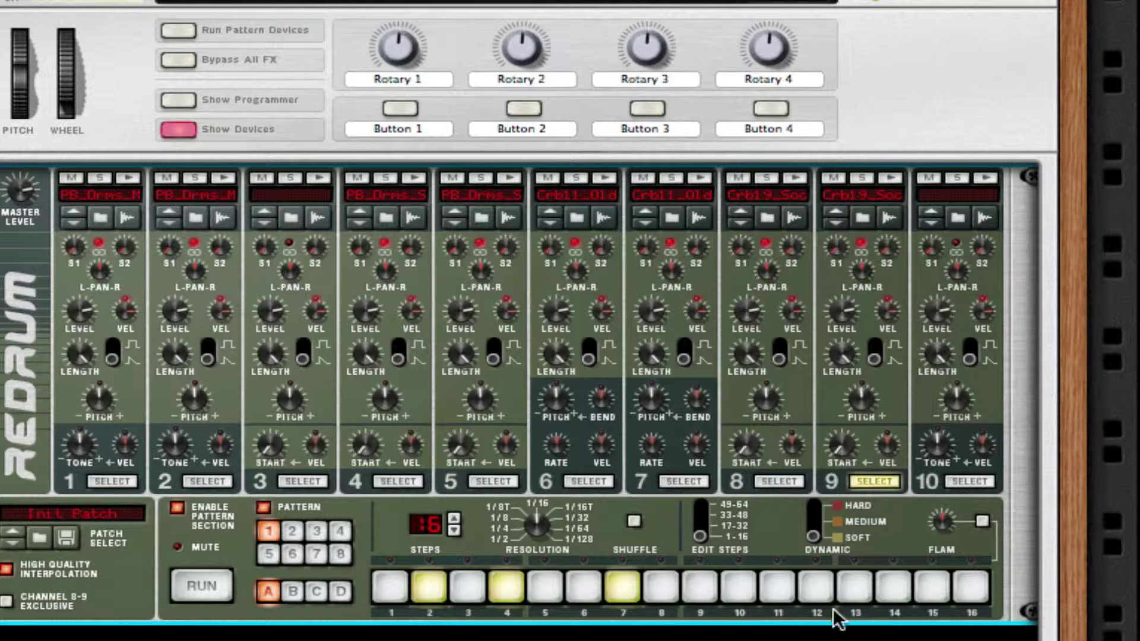
{"action": "left_click", "coordinate": [746, 579]}
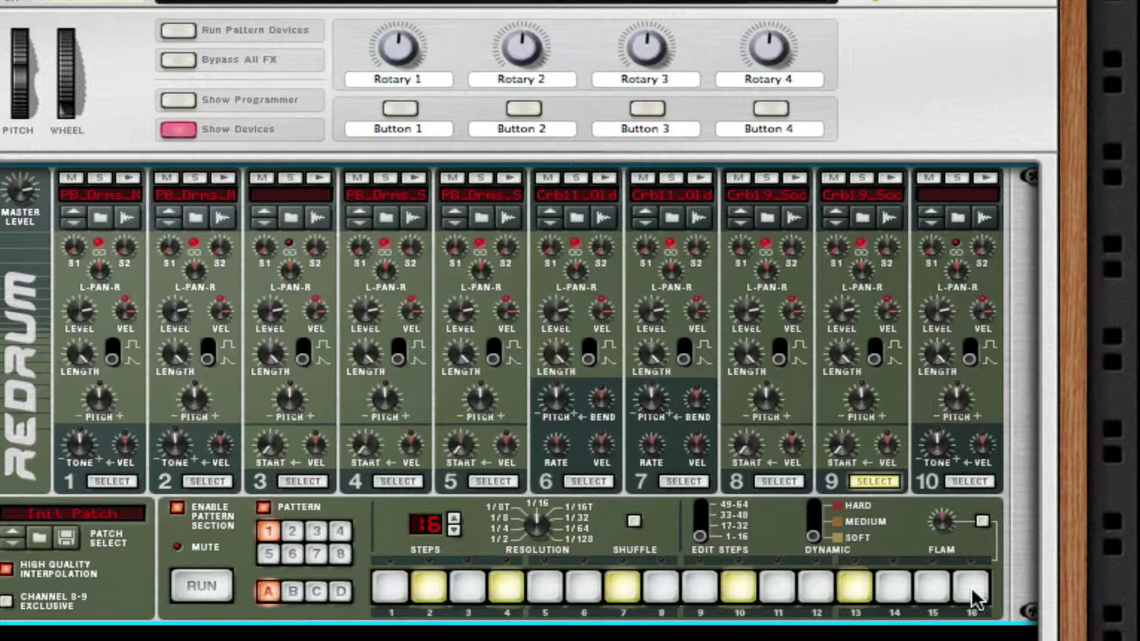
{"action": "key", "text": "space"}
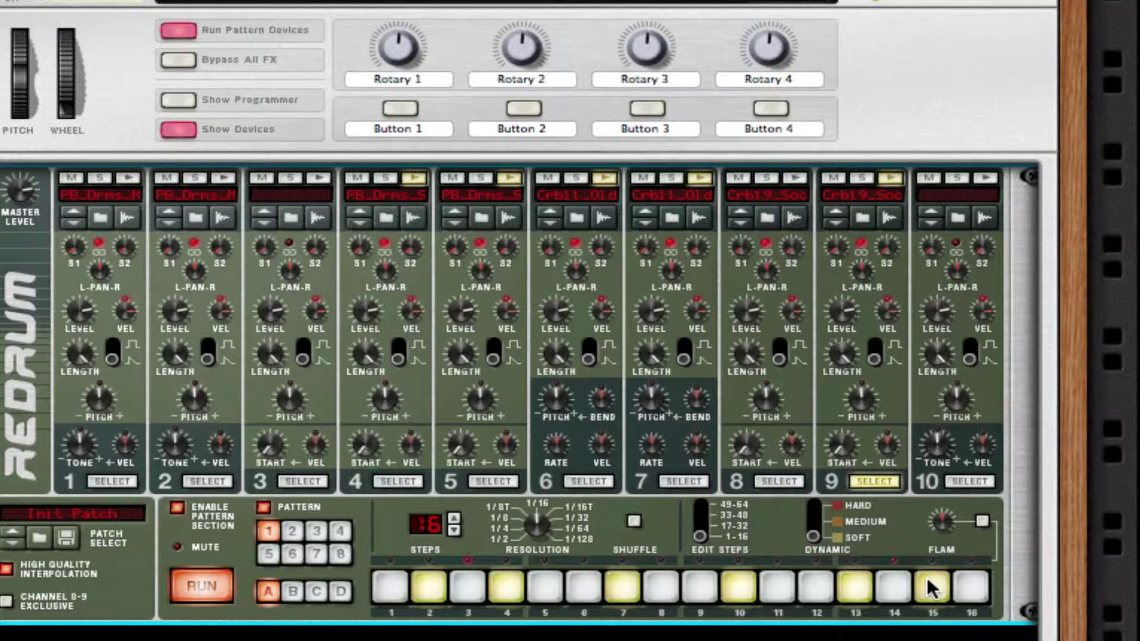
{"action": "key", "text": "space"}
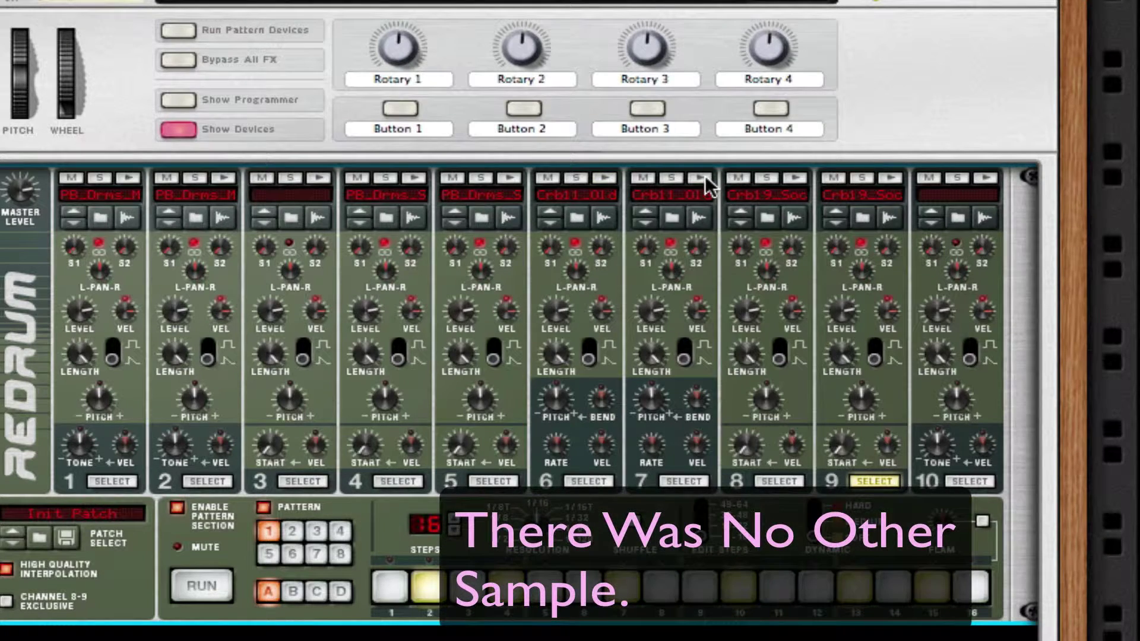
Replace the sample in Redrum channel 7 with slice [1] of Crb11_OldDembo1_092_TSB.rx2
{"action": "left_click", "coordinate": [668, 221]}
{"action": "scroll", "coordinate": [661, 356], "scroll_direction": "down", "scroll_amount": 3}
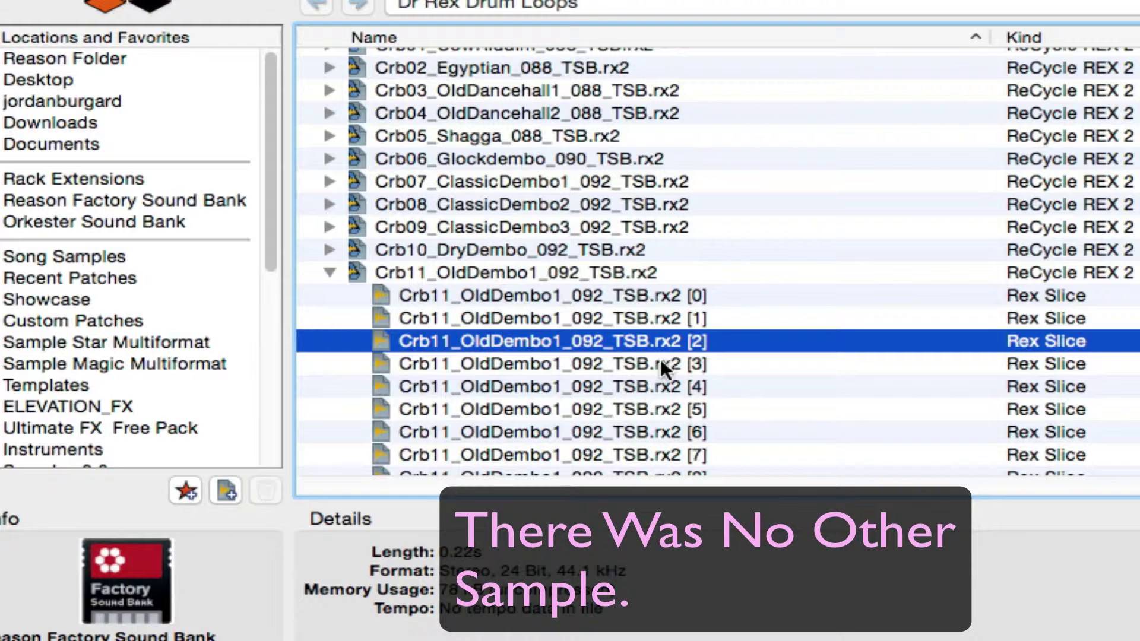
{"action": "double_click", "coordinate": [631, 320]}
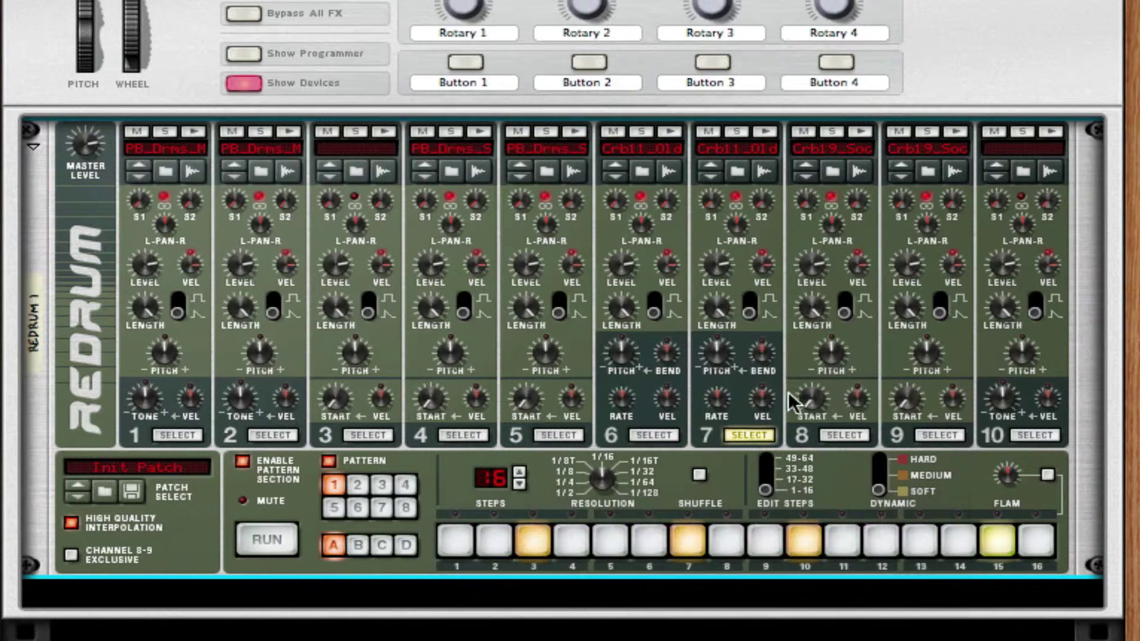
Add a Pulveriser after the Redrum, set its Squash to 19%, then run the pattern and stop it
{"action": "scroll", "coordinate": [663, 362], "scroll_direction": "down", "scroll_amount": 1}
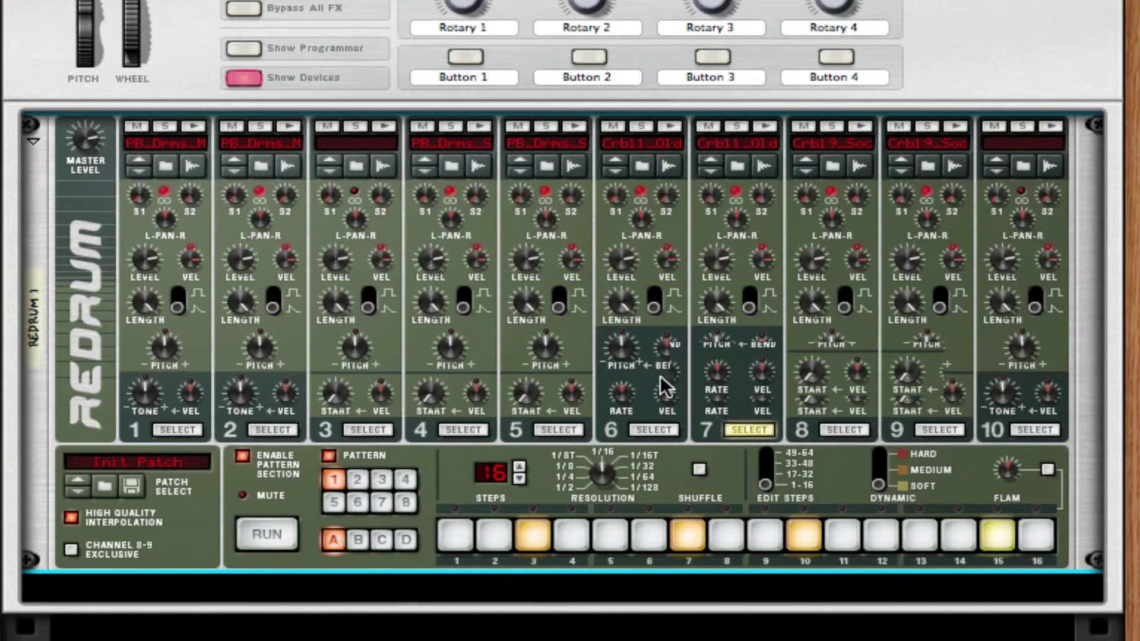
{"action": "right_click", "coordinate": [727, 456]}
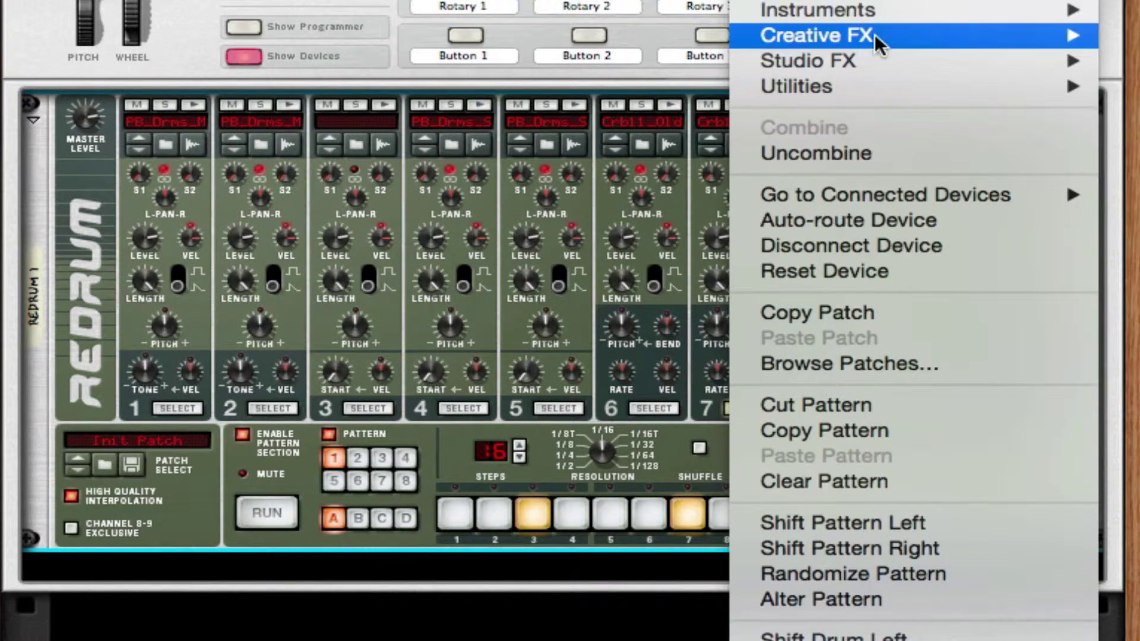
{"action": "mouse_move", "coordinate": [874, 35]}
{"action": "left_click", "coordinate": [1134, 76]}
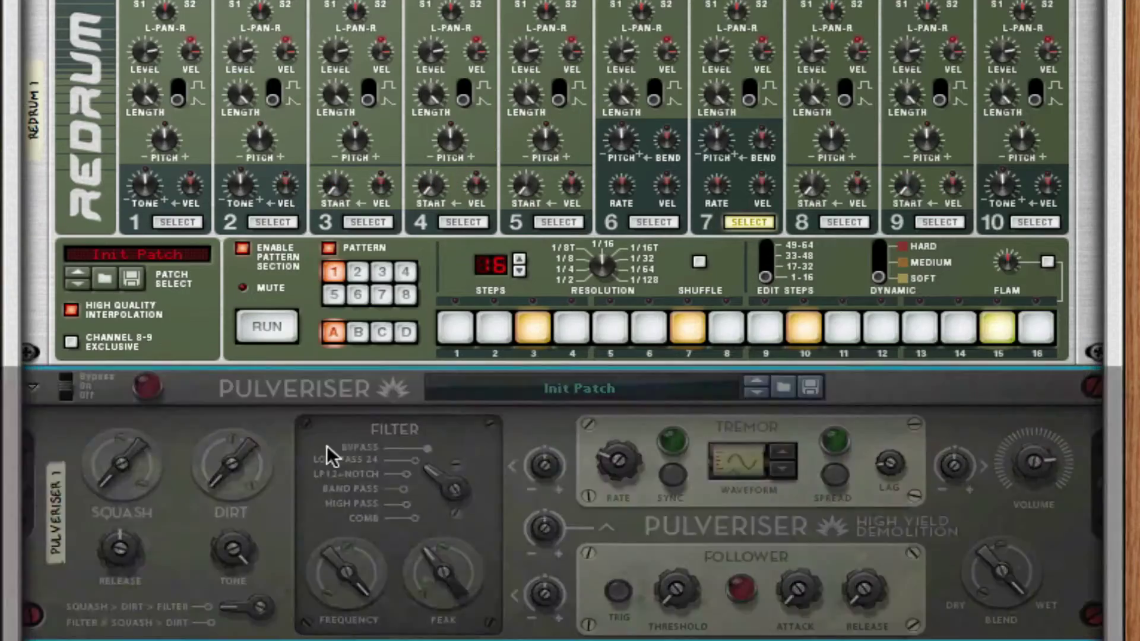
{"action": "left_click_drag", "start_coordinate": [114, 467], "coordinate": [128, 406]}
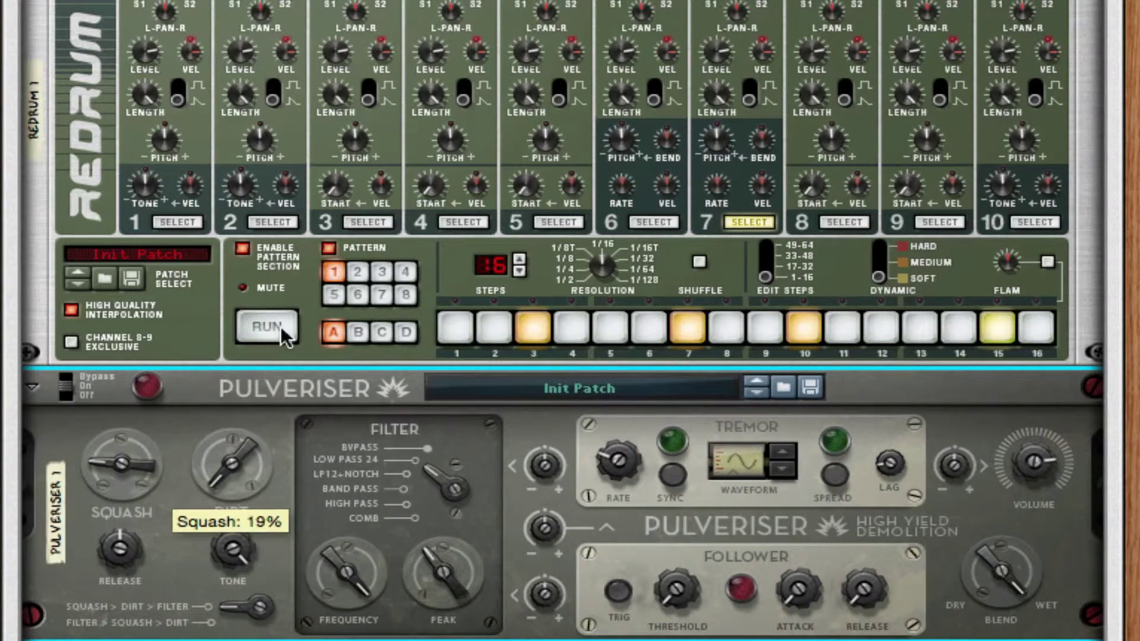
{"action": "scroll", "coordinate": [318, 311], "scroll_direction": "down", "scroll_amount": 3}
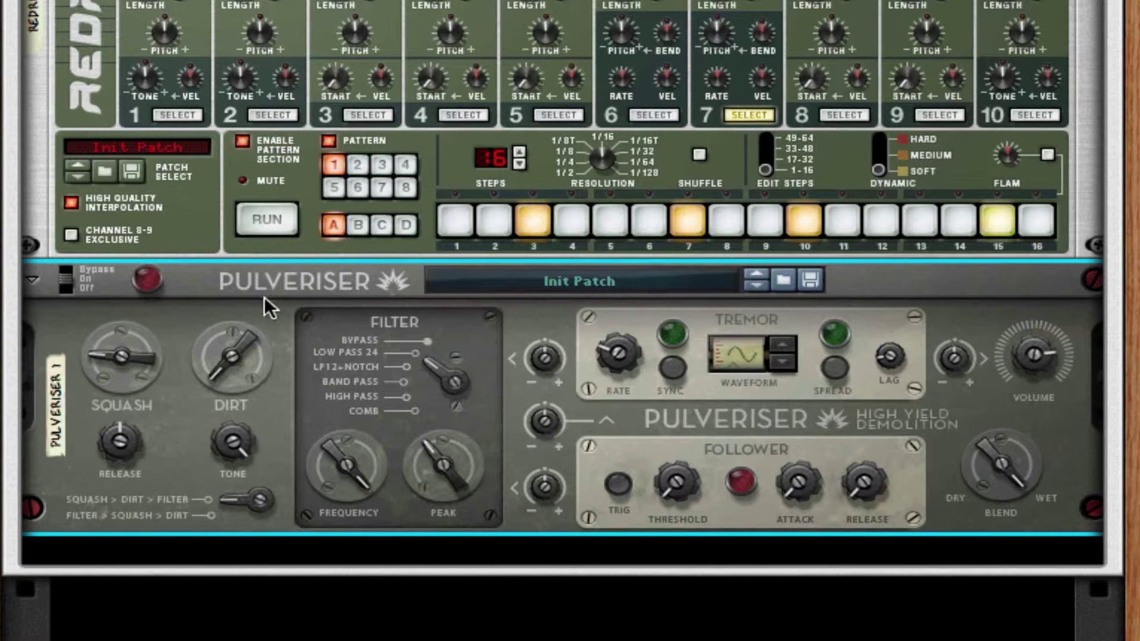
{"action": "left_click", "coordinate": [265, 228]}
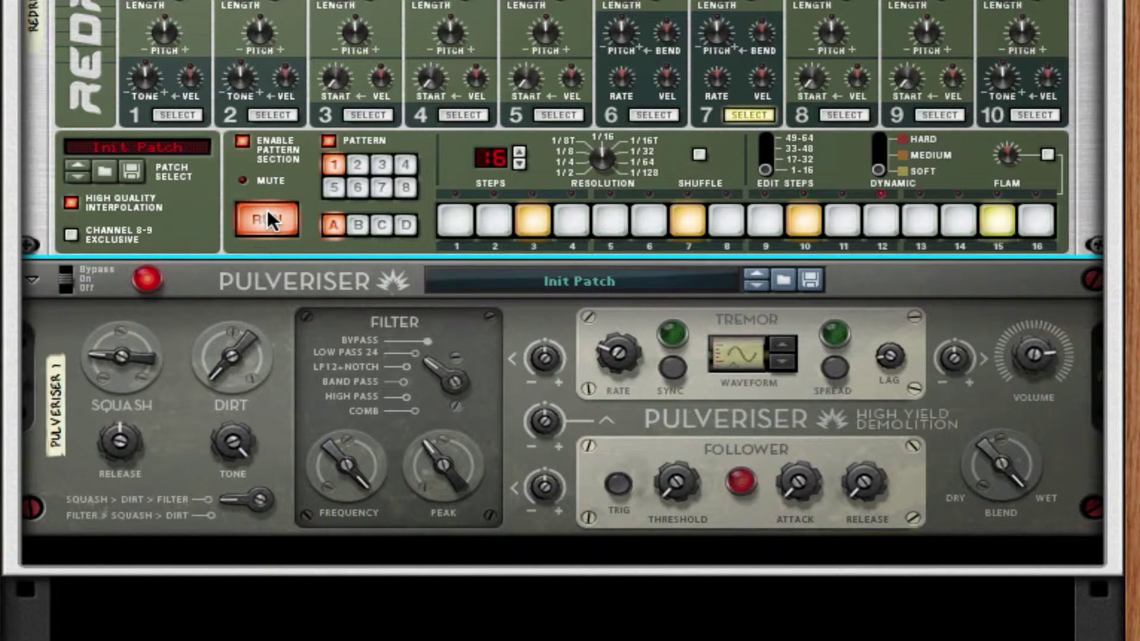
{"action": "left_click", "coordinate": [271, 224]}
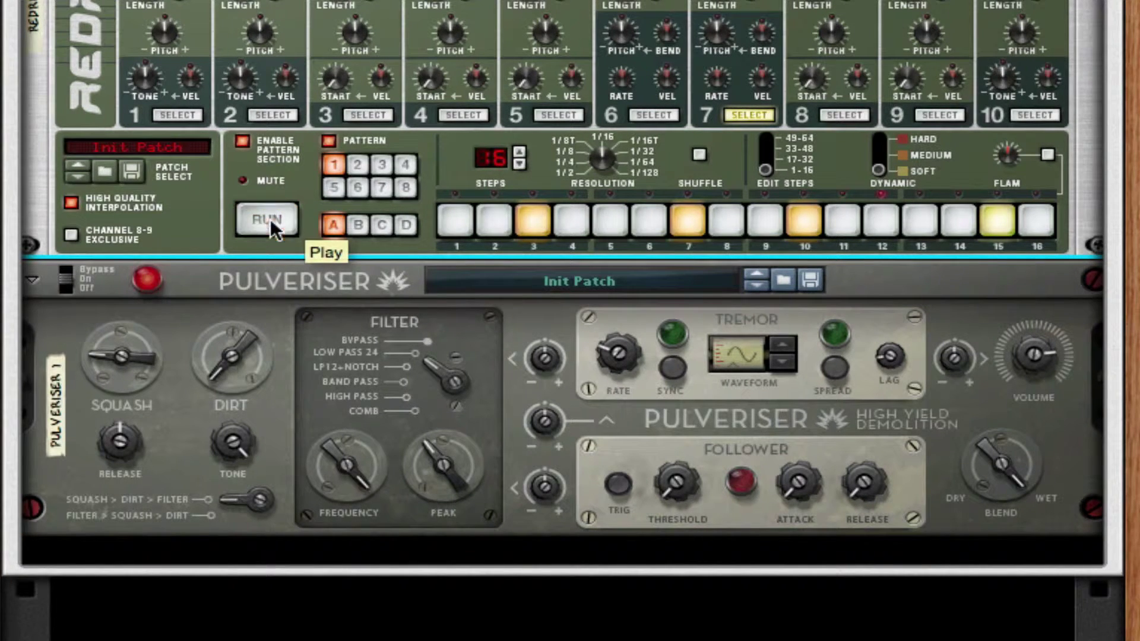
Add an RV7000 reverb after the Pulveriser and load the ALL Plate Spread.rv7 patch into it
{"action": "right_click", "coordinate": [502, 432]}
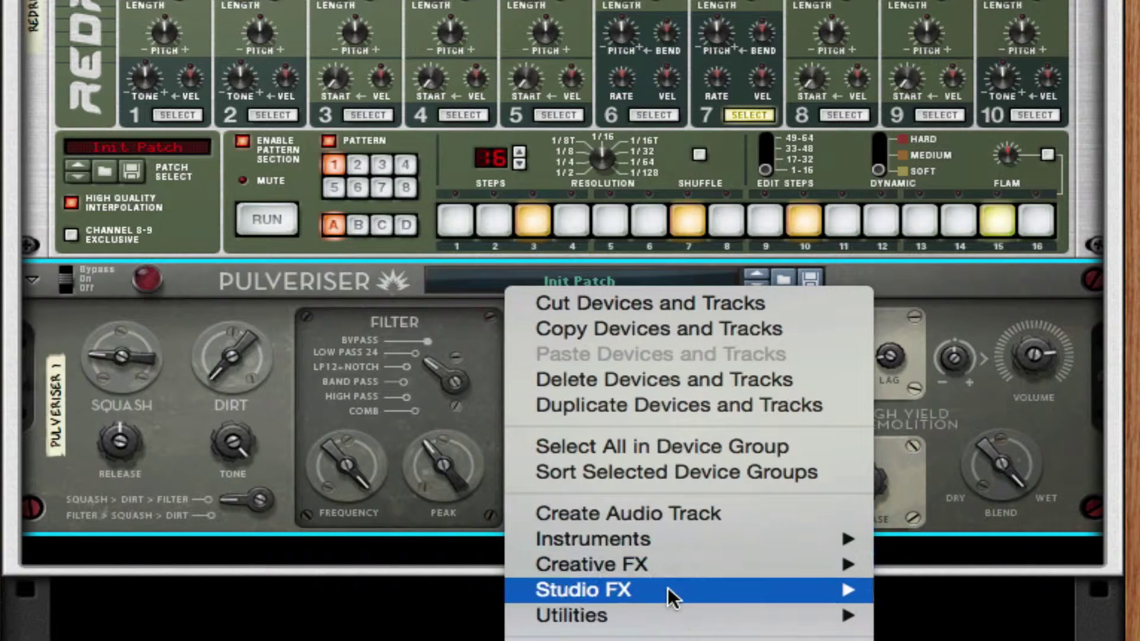
{"action": "mouse_move", "coordinate": [690, 562]}
{"action": "mouse_move", "coordinate": [807, 590]}
{"action": "left_click", "coordinate": [1041, 501]}
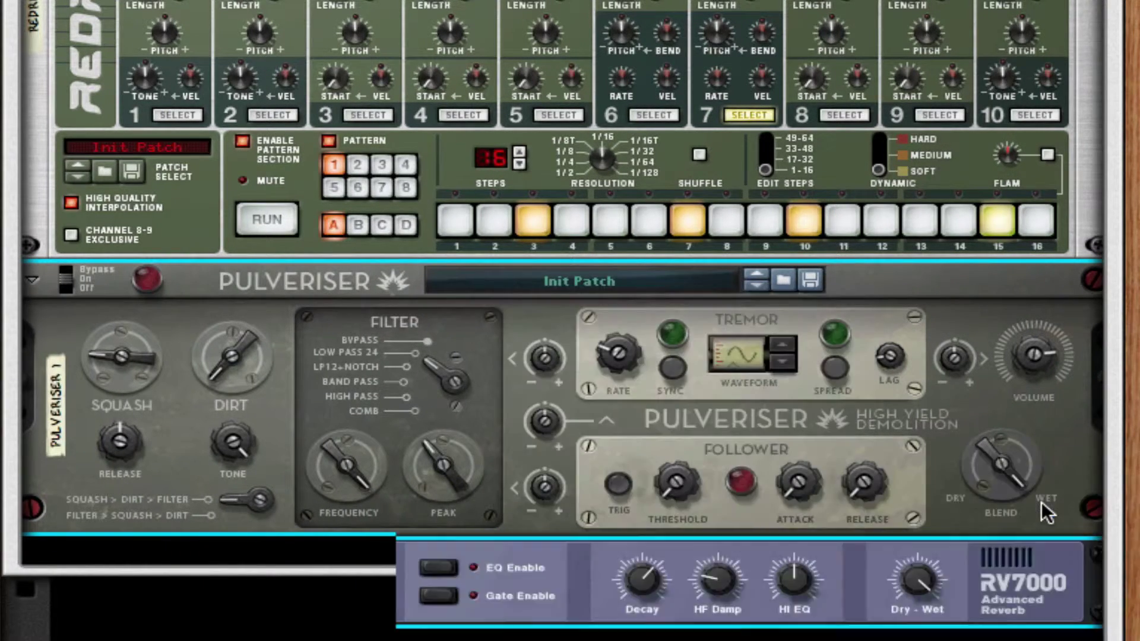
{"action": "left_click", "coordinate": [332, 571]}
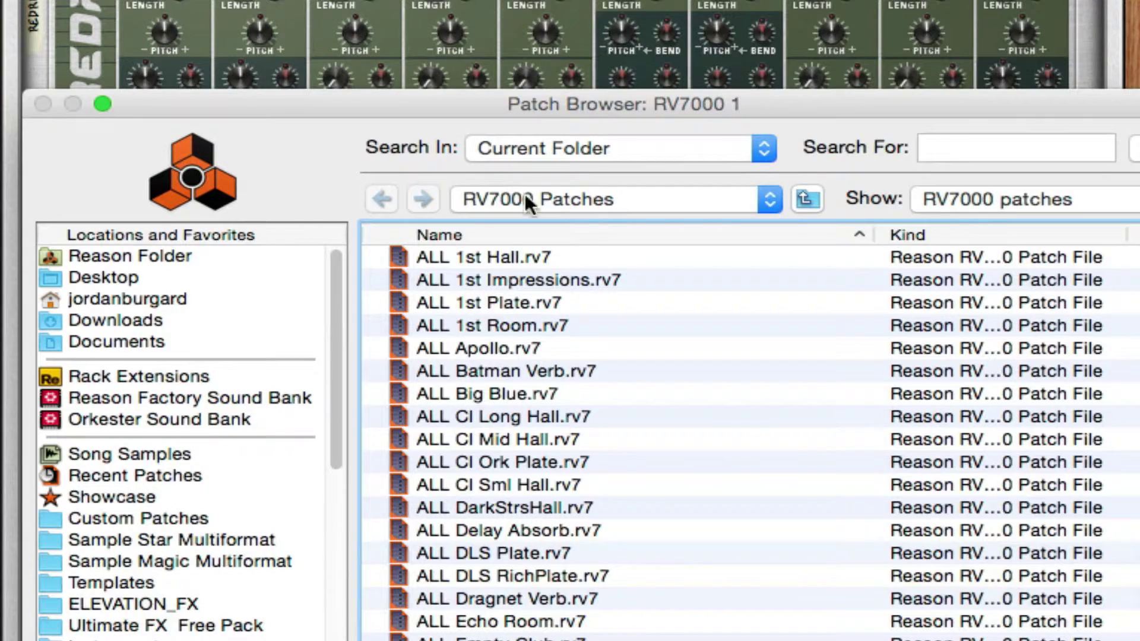
{"action": "scroll", "coordinate": [532, 510], "scroll_direction": "down", "scroll_amount": 10}
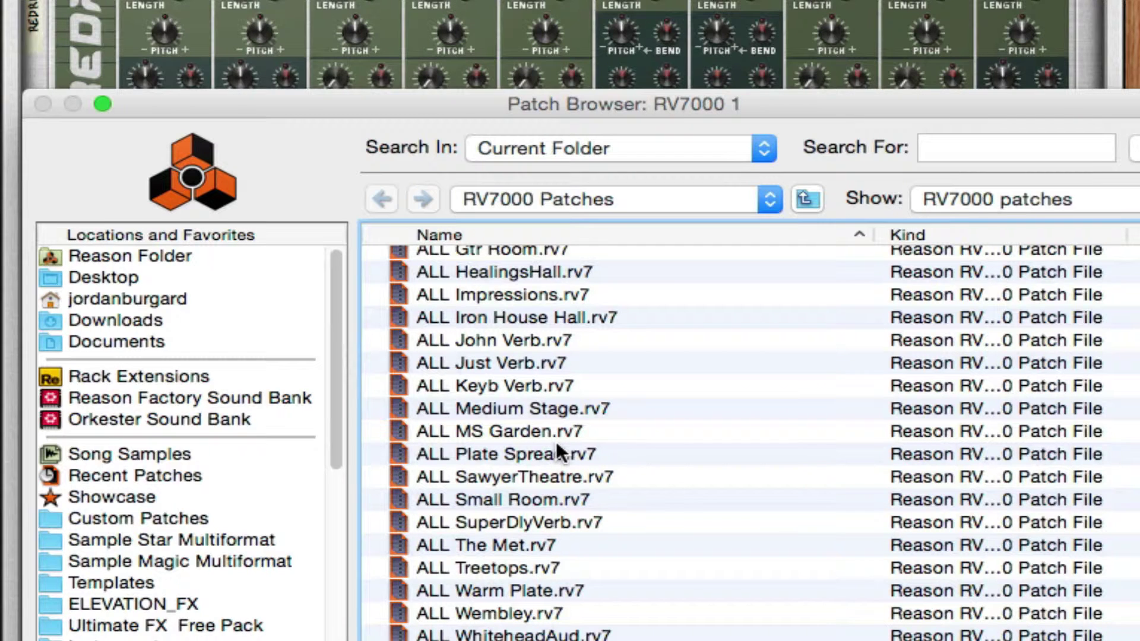
{"action": "scroll", "coordinate": [557, 444], "scroll_direction": "down", "scroll_amount": 1}
{"action": "left_click", "coordinate": [505, 437]}
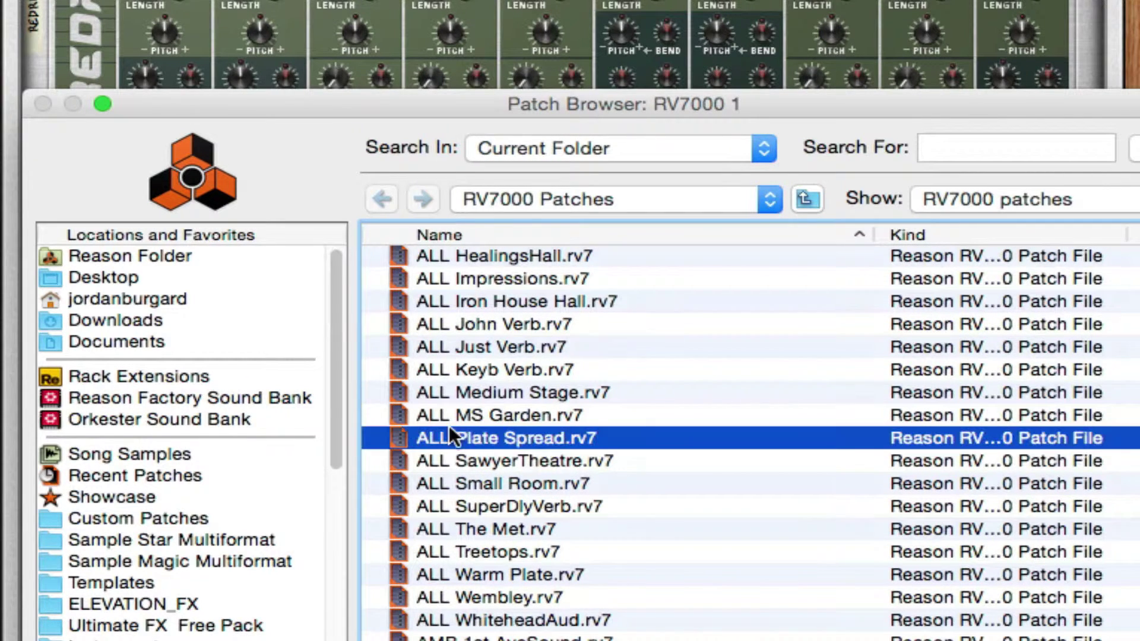
{"action": "key", "text": "Return"}
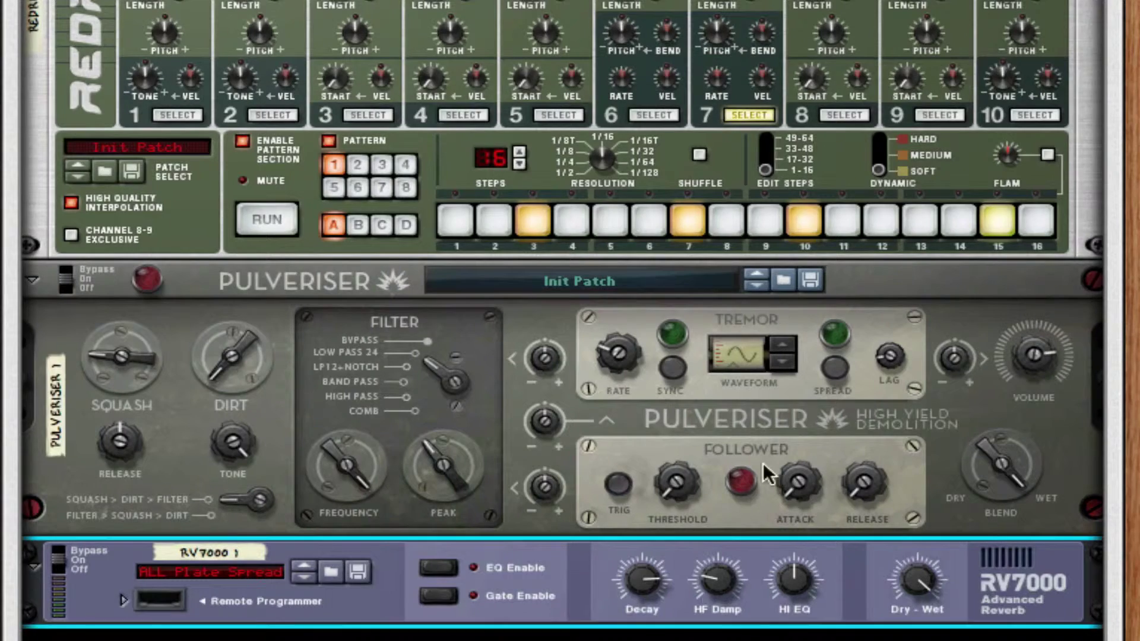
Set the RV7000's Decay to 23 and lower its Dry-Wet balance to a mostly dry mix
{"action": "left_click_drag", "start_coordinate": [642, 579], "coordinate": [643, 593]}
{"action": "mouse_move", "coordinate": [643, 586]}
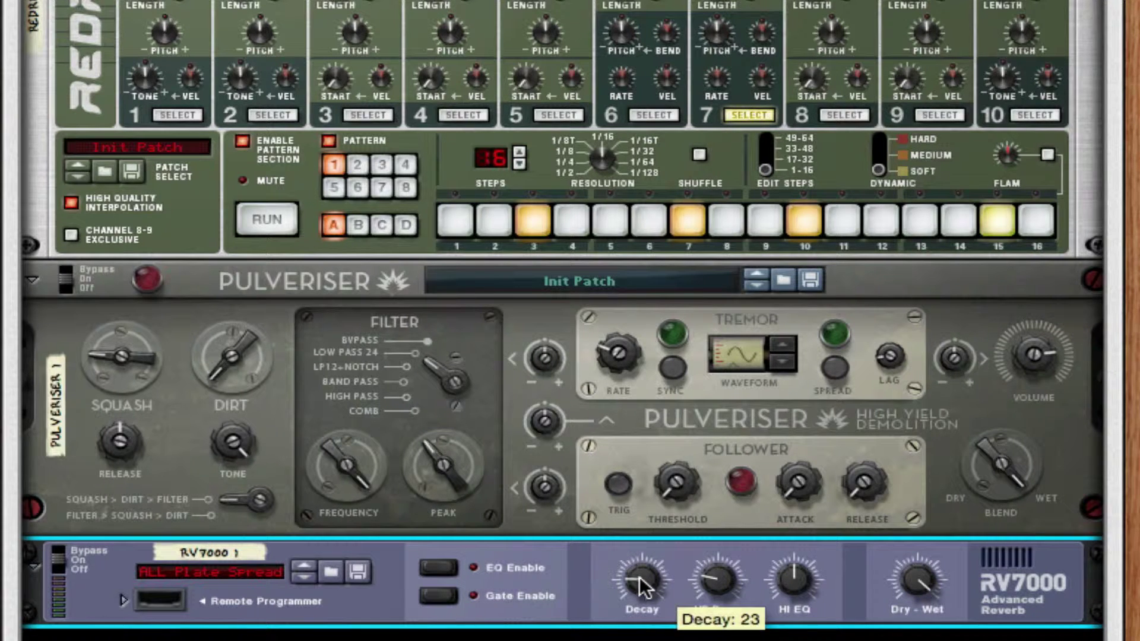
{"action": "left_click_drag", "start_coordinate": [917, 580], "coordinate": [917, 612]}
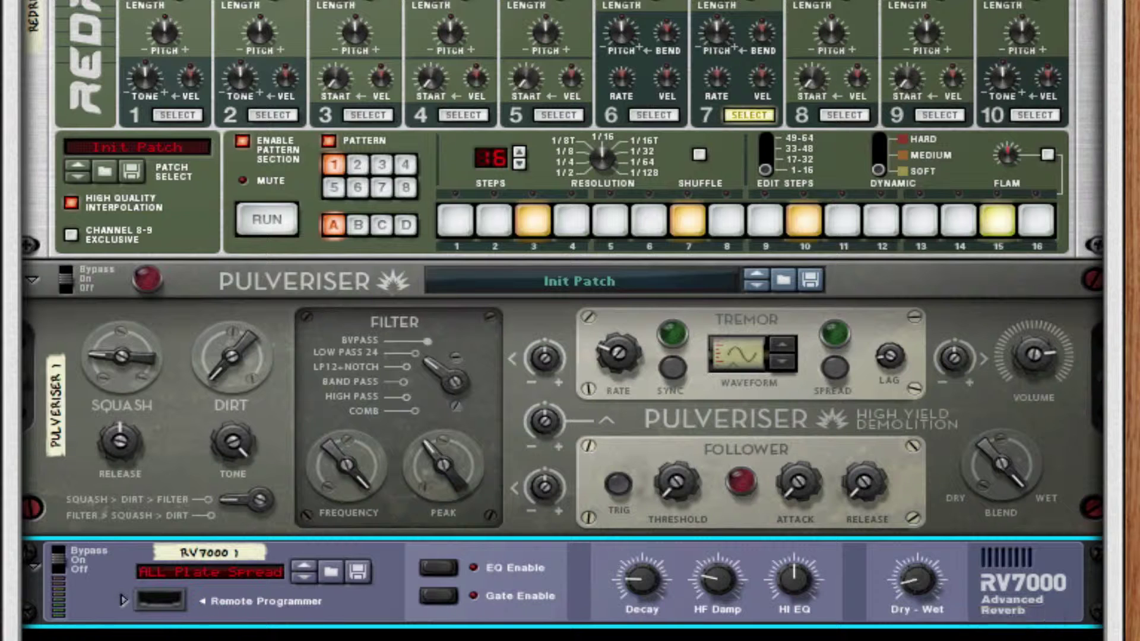
Add a second Pulveriser after the RV7000 and raise its Squash slightly
{"action": "scroll", "coordinate": [812, 471], "scroll_direction": "down", "scroll_amount": 2}
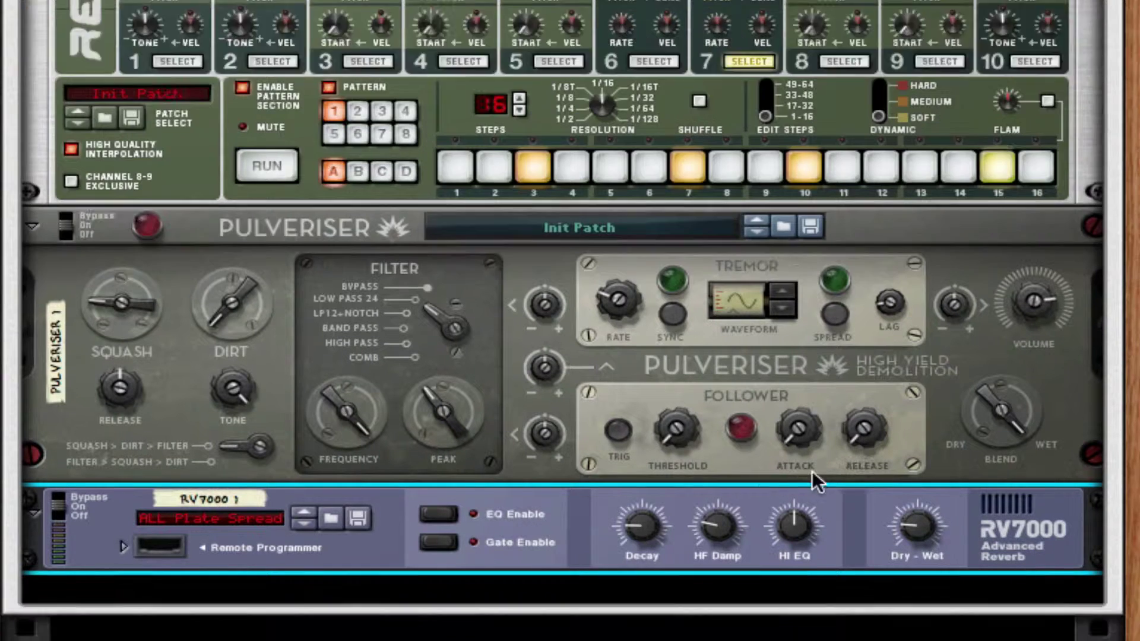
{"action": "scroll", "coordinate": [812, 471], "scroll_direction": "down", "scroll_amount": 2}
{"action": "right_click", "coordinate": [1050, 460]}
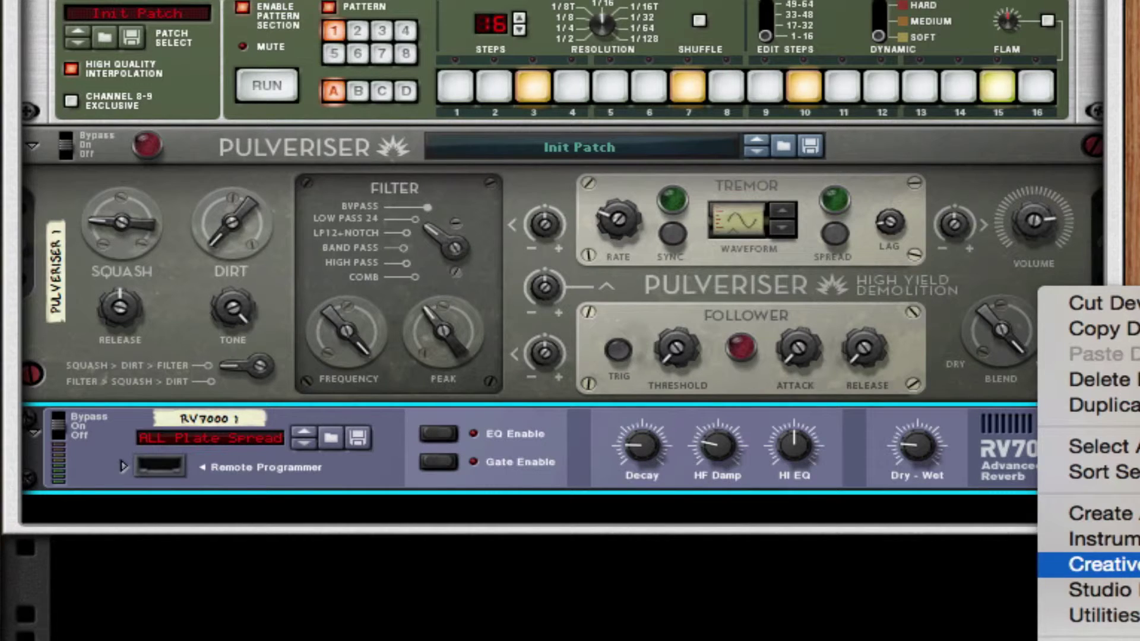
{"action": "left_click", "coordinate": [469, 516]}
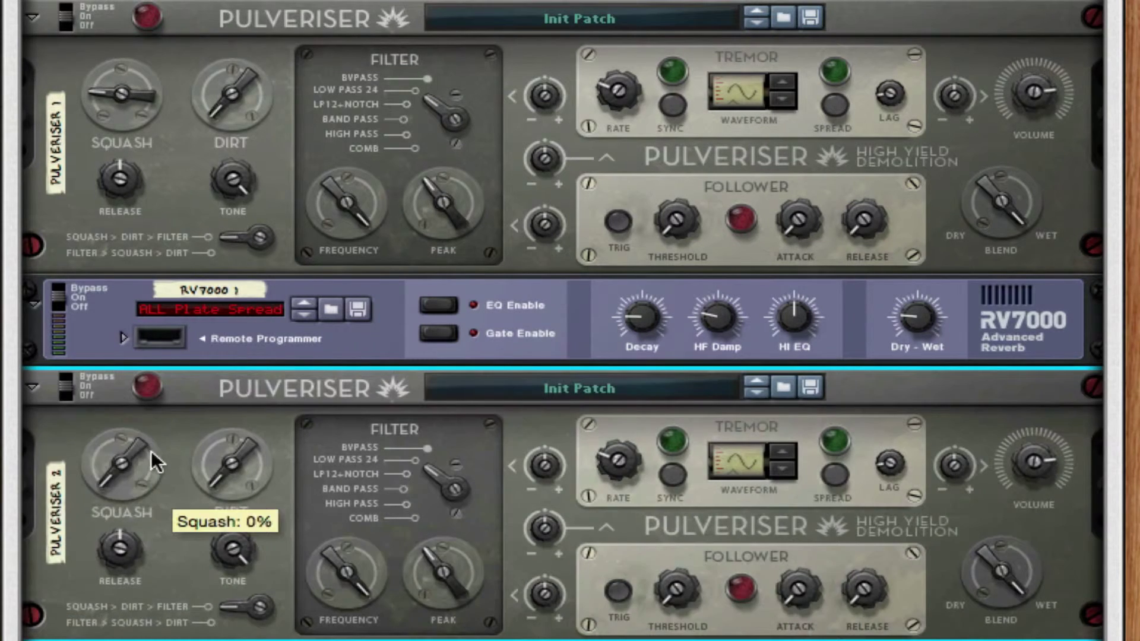
{"action": "left_click_drag", "start_coordinate": [151, 450], "coordinate": [154, 413]}
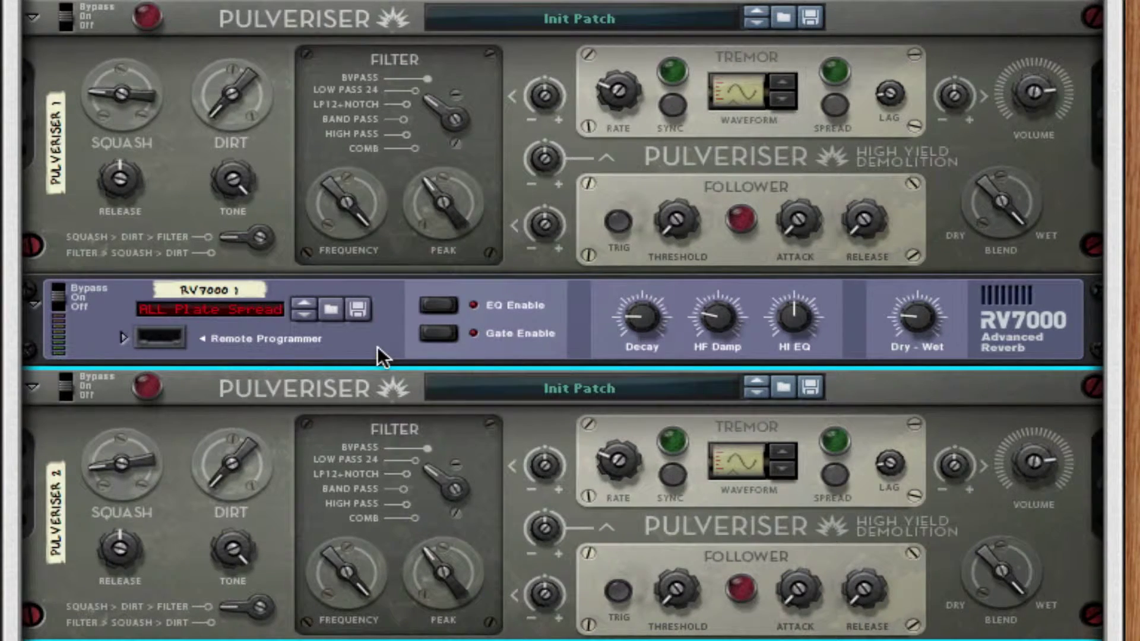
Add an Alligator filtered gate after the second Pulveriser and load the Anticipation Pendulum.gator patch
{"action": "right_click", "coordinate": [363, 383]}
{"action": "mouse_move", "coordinate": [590, 560]}
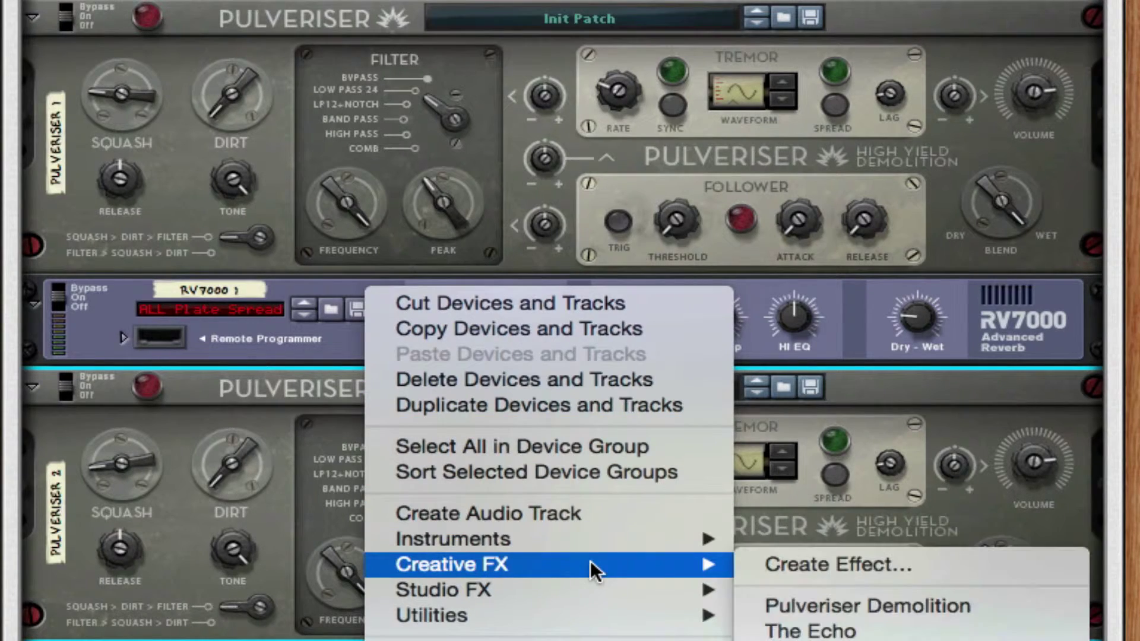
{"action": "left_click", "coordinate": [843, 640]}
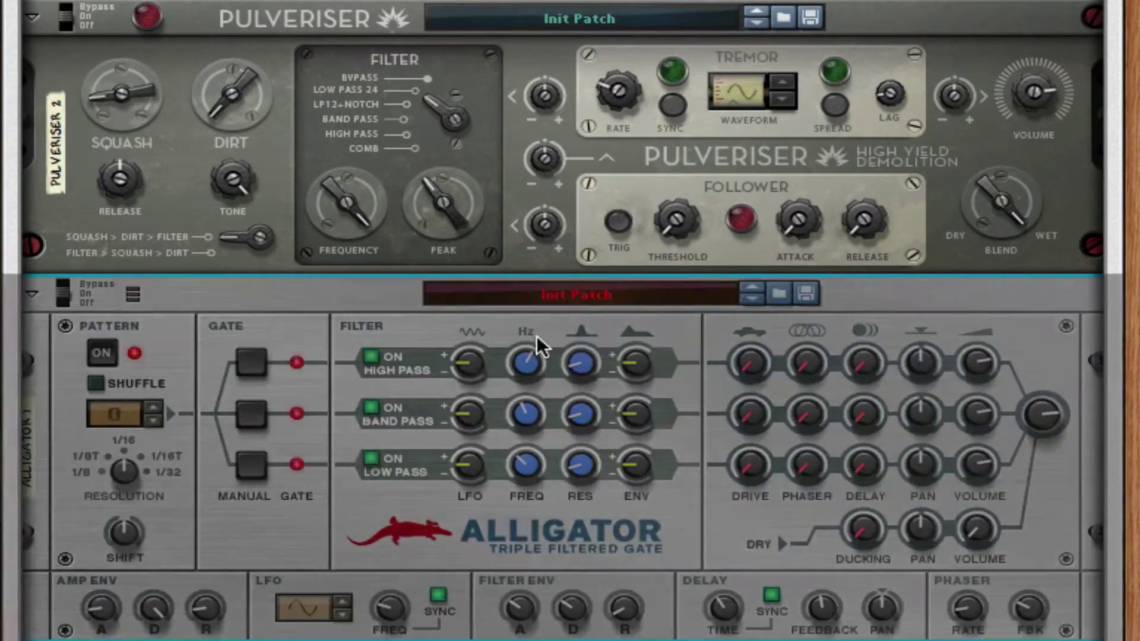
{"action": "left_click", "coordinate": [782, 292]}
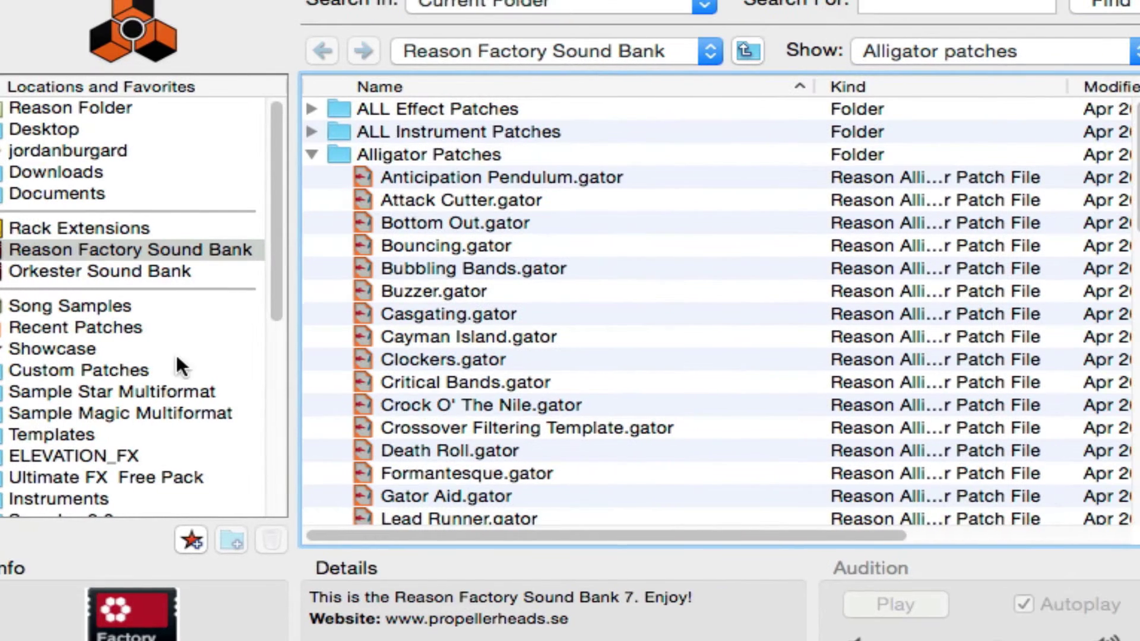
{"action": "left_click", "coordinate": [486, 177]}
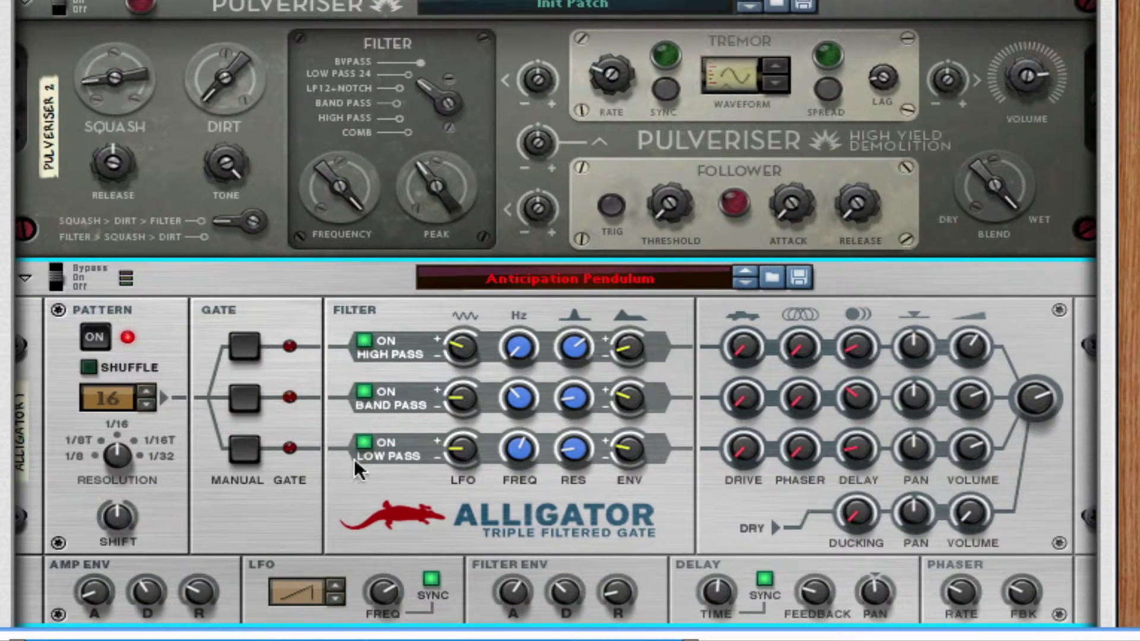
Play the drum pattern through the effects chain and compare the Alligator bypassed and switched on
{"action": "scroll", "coordinate": [341, 415], "scroll_direction": "up", "scroll_amount": 3}
{"action": "scroll", "coordinate": [319, 520], "scroll_direction": "down", "scroll_amount": 5}
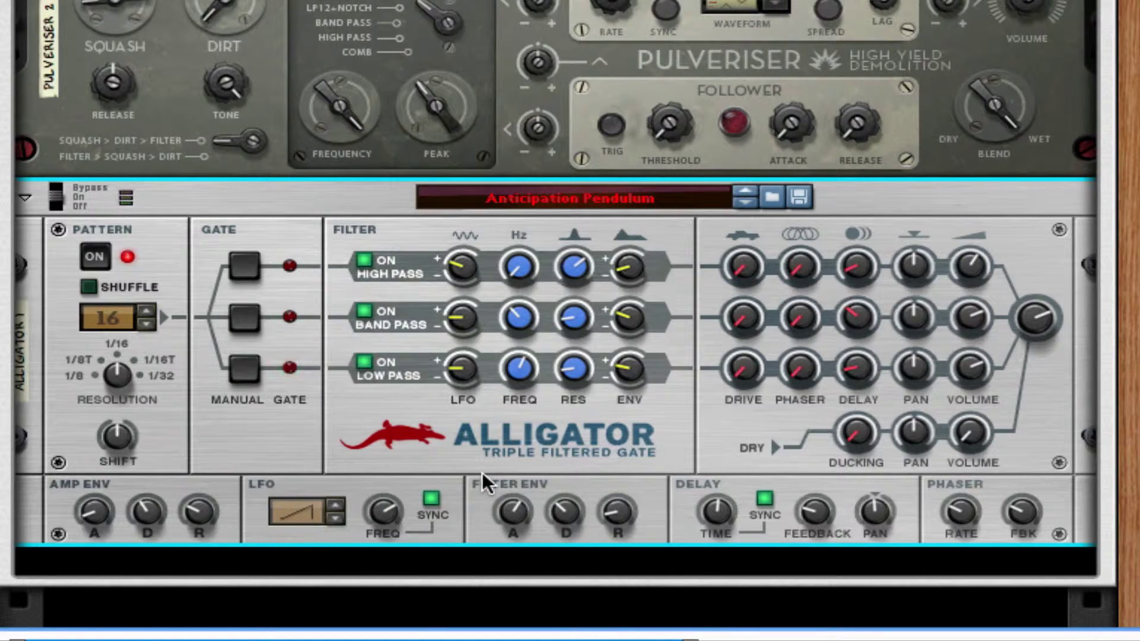
{"action": "scroll", "coordinate": [454, 423], "scroll_direction": "up", "scroll_amount": 12}
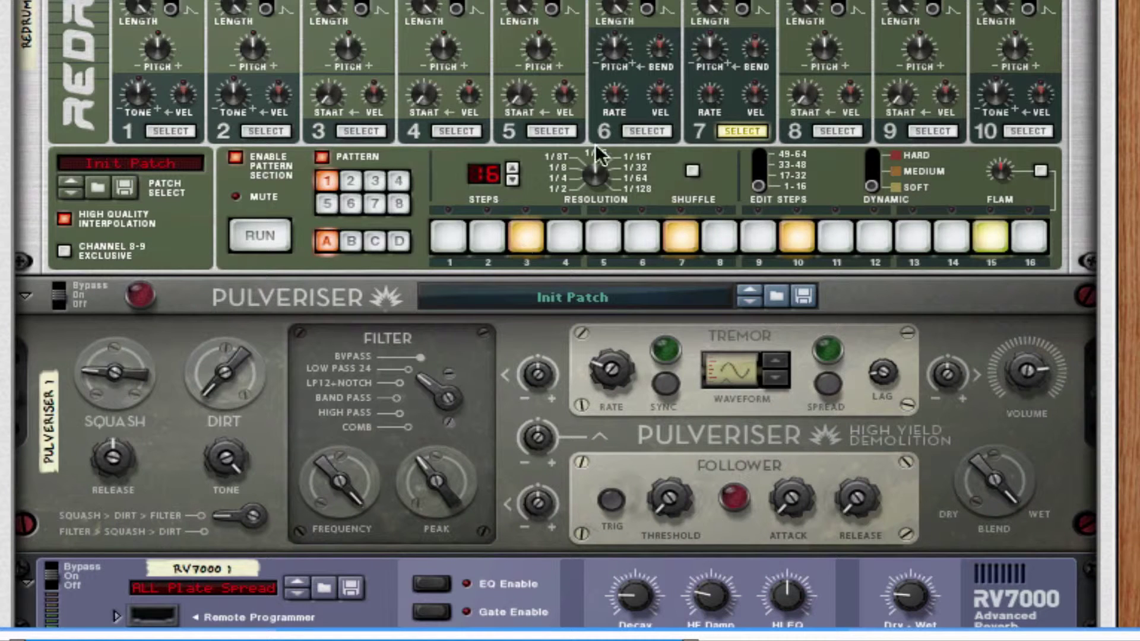
{"action": "key", "text": "space"}
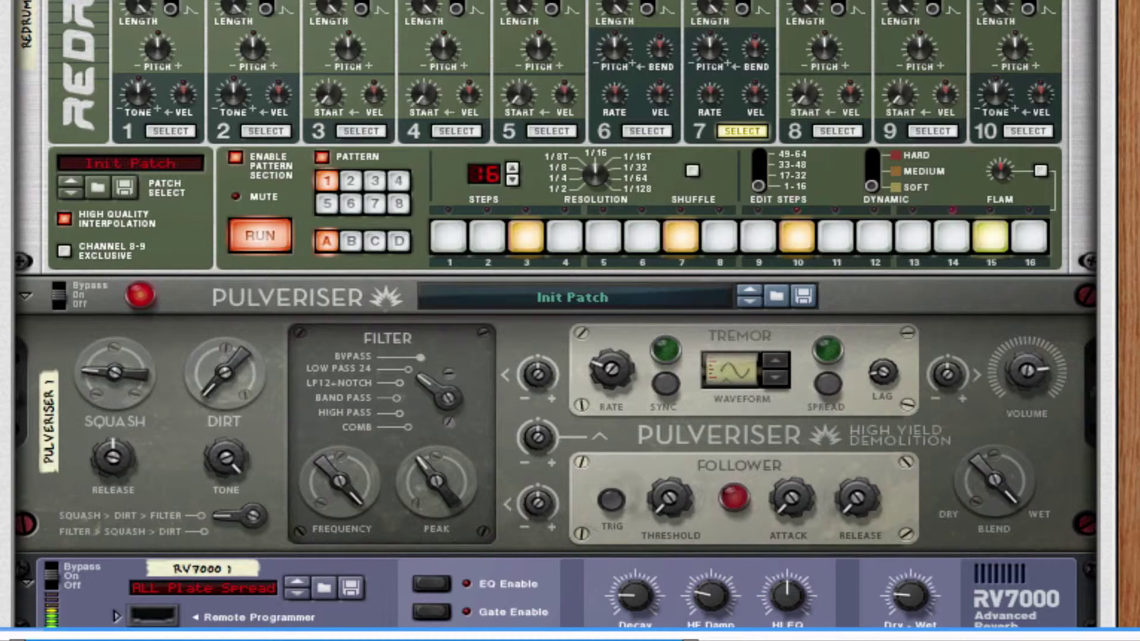
{"action": "scroll", "coordinate": [860, 478], "scroll_direction": "down", "scroll_amount": 6}
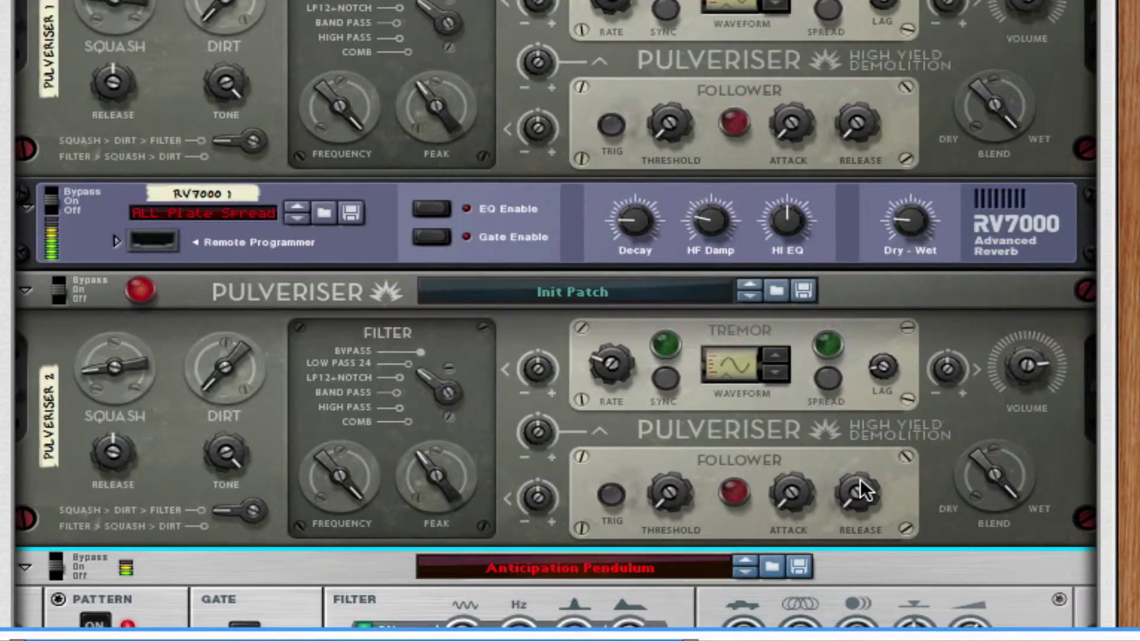
{"action": "scroll", "coordinate": [860, 480], "scroll_direction": "down", "scroll_amount": 6}
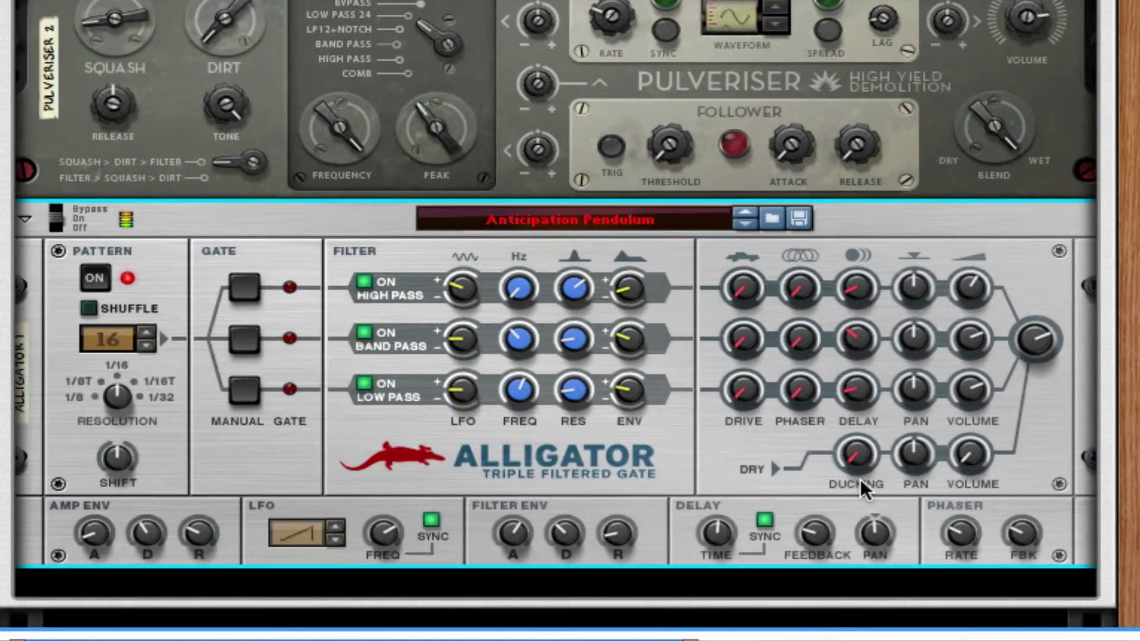
{"action": "scroll", "coordinate": [860, 479], "scroll_direction": "down", "scroll_amount": 1}
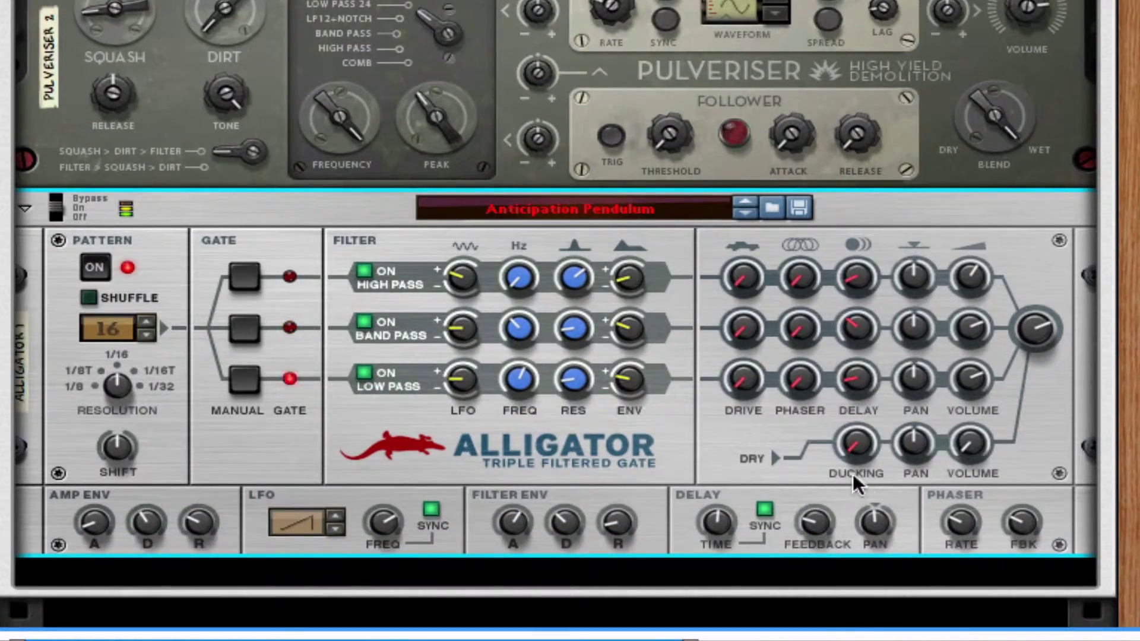
{"action": "left_click", "coordinate": [55, 198]}
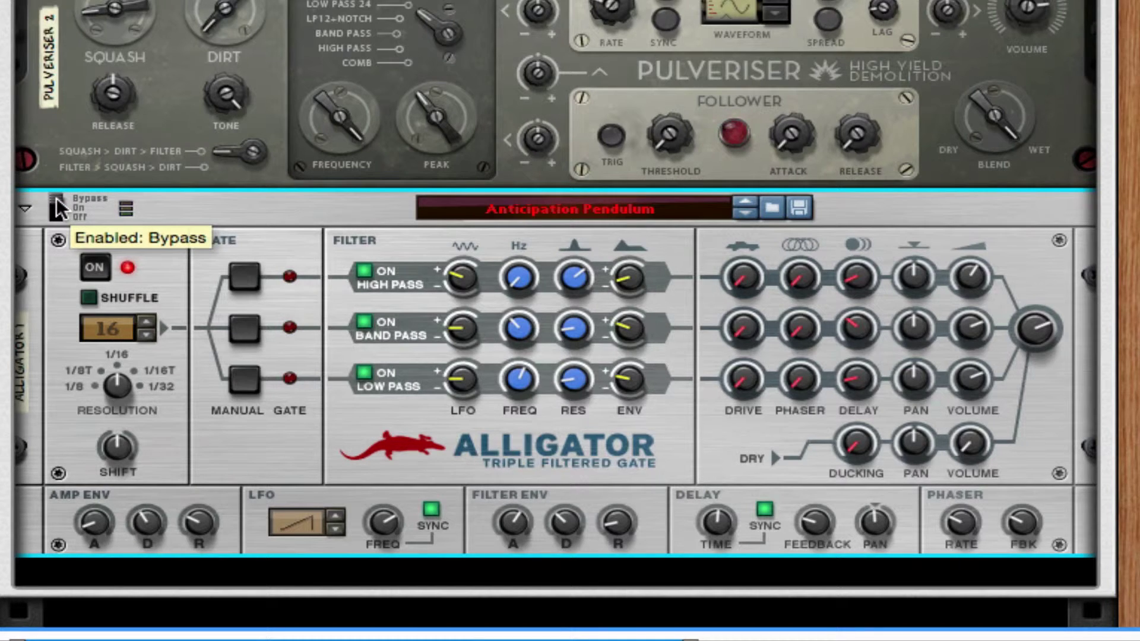
{"action": "left_click", "coordinate": [57, 214]}
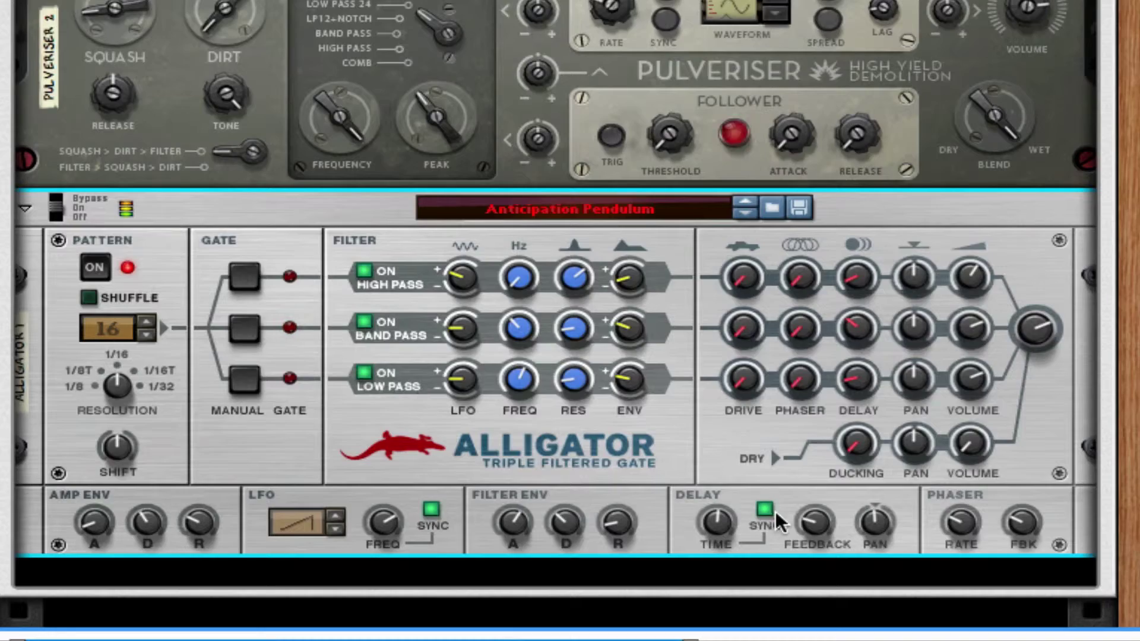